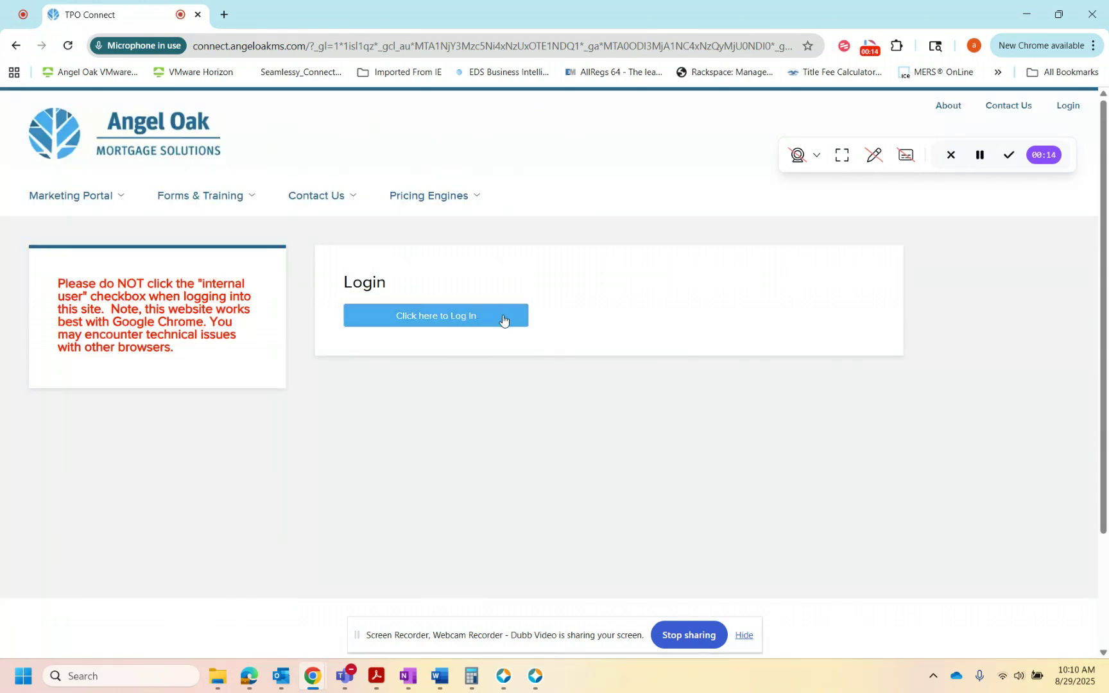
Step: Log in to the portal with the account's user name and password, accepting the redirect to the separate login window
left_click(502, 317)
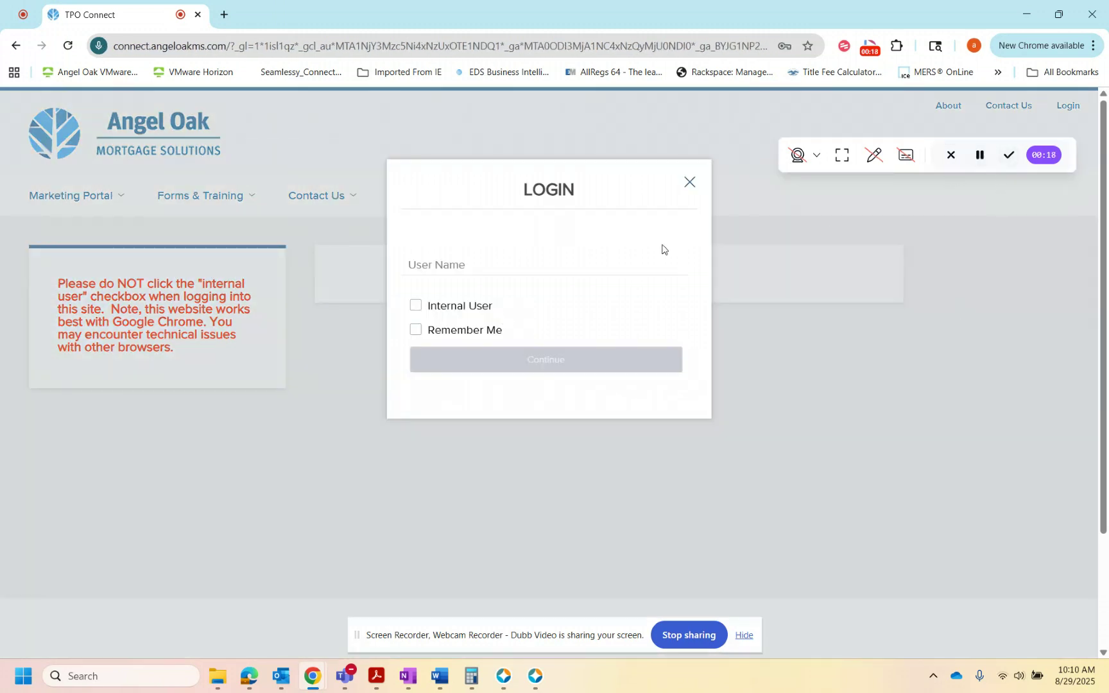
left_click(525, 261)
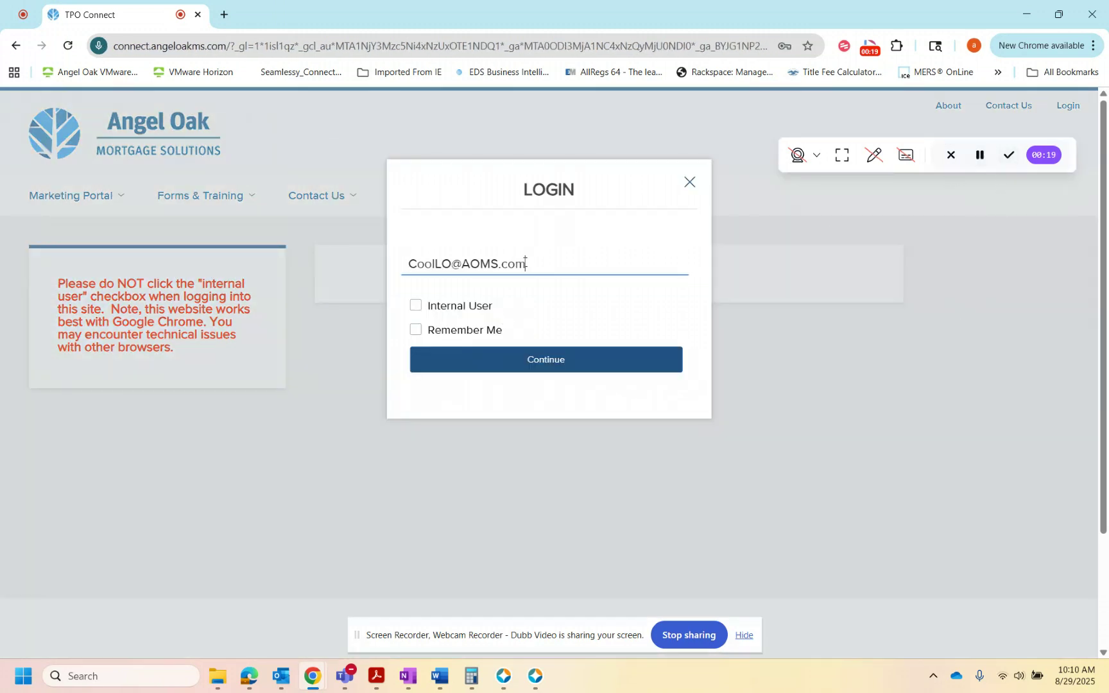
left_click(555, 366)
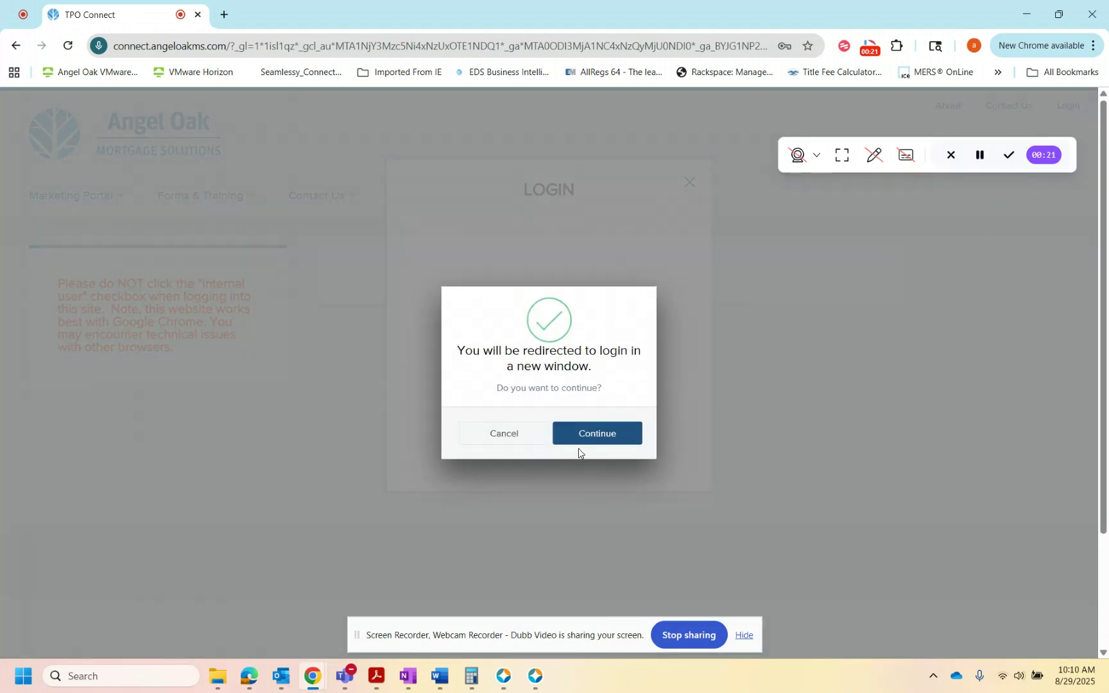
left_click(612, 435)
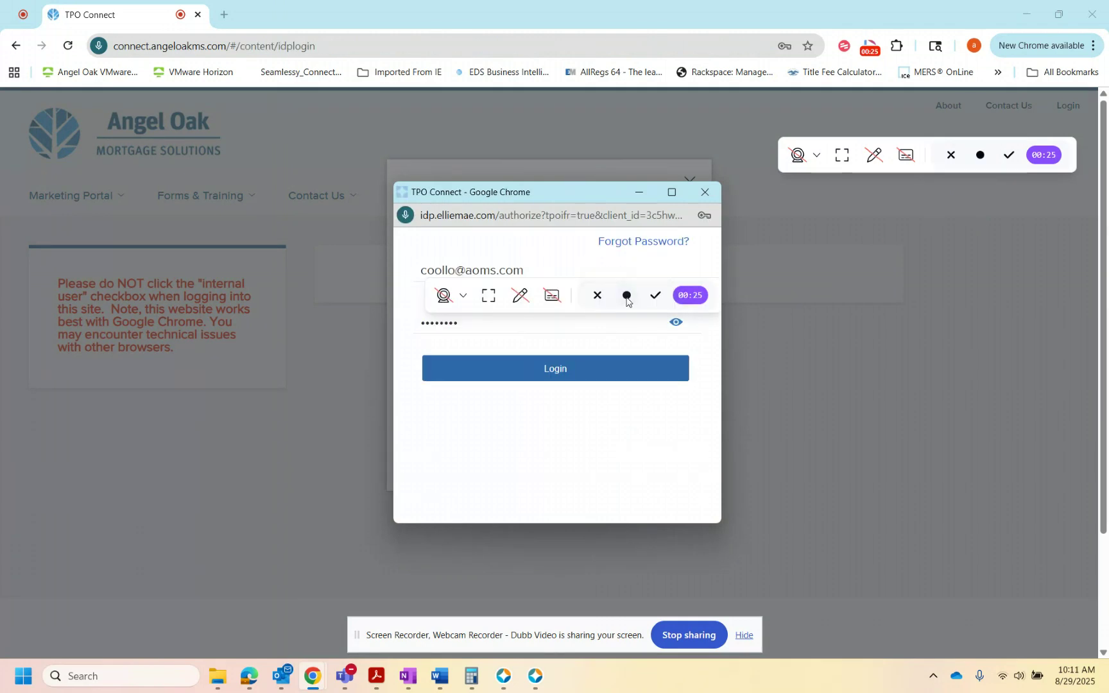
left_click(601, 372)
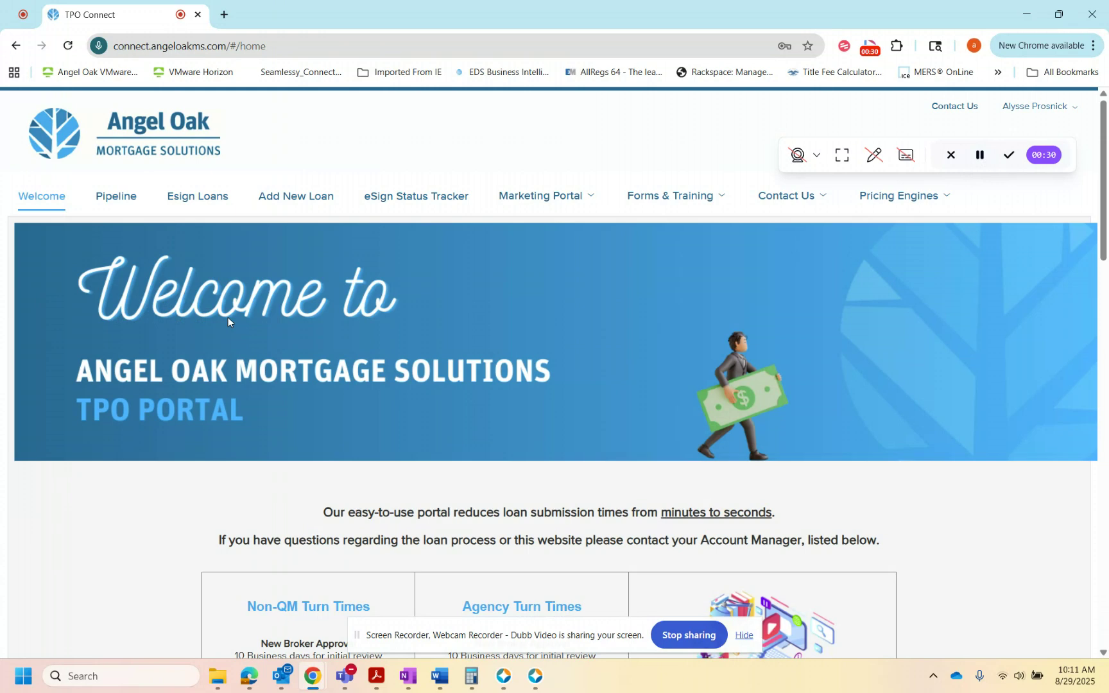
Step: Start a new loan in the Wholesale channel and save the logged-in account's own contact as its loan officer
left_click(297, 204)
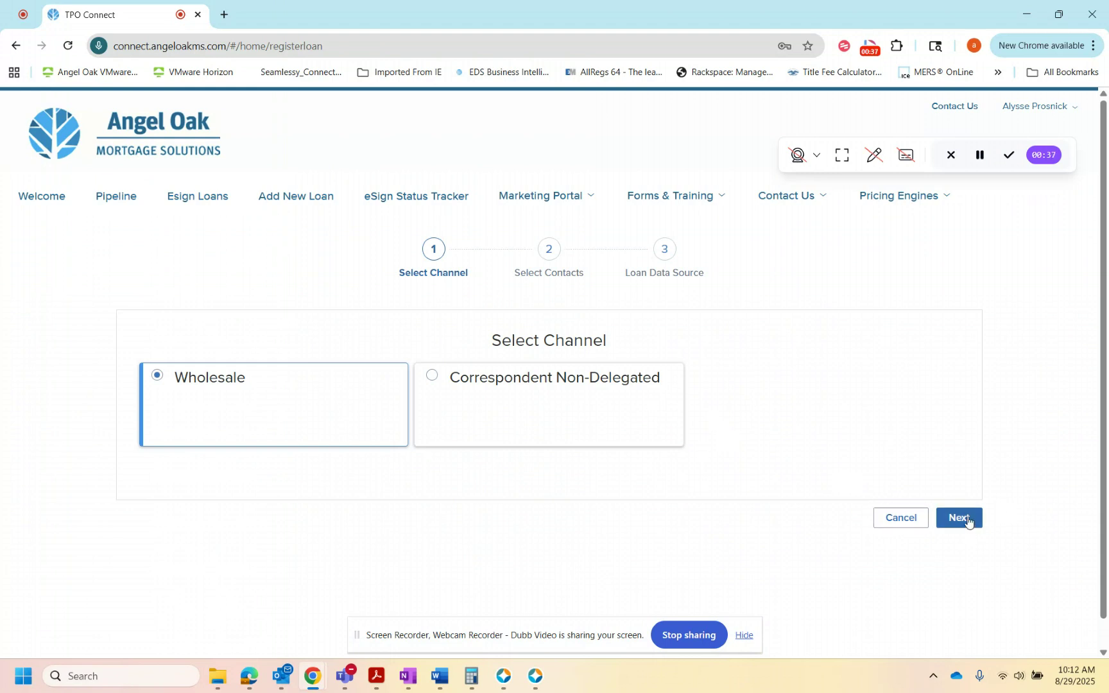
left_click(968, 521)
left_click(945, 412)
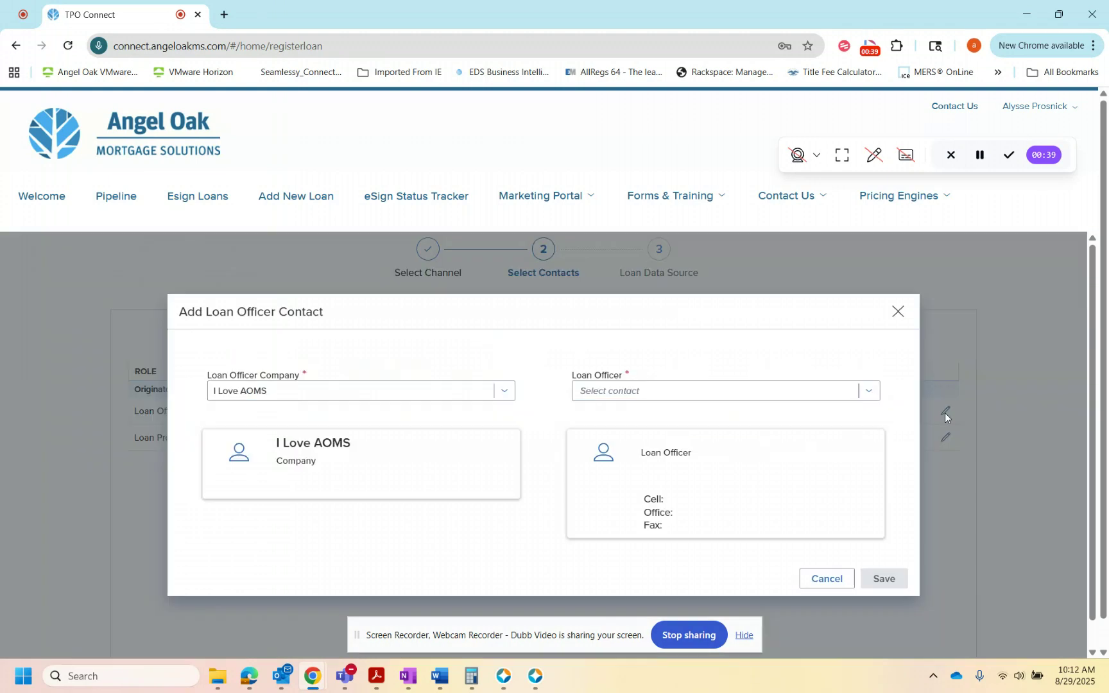
left_click(589, 391)
scroll(634, 516, "down", 2)
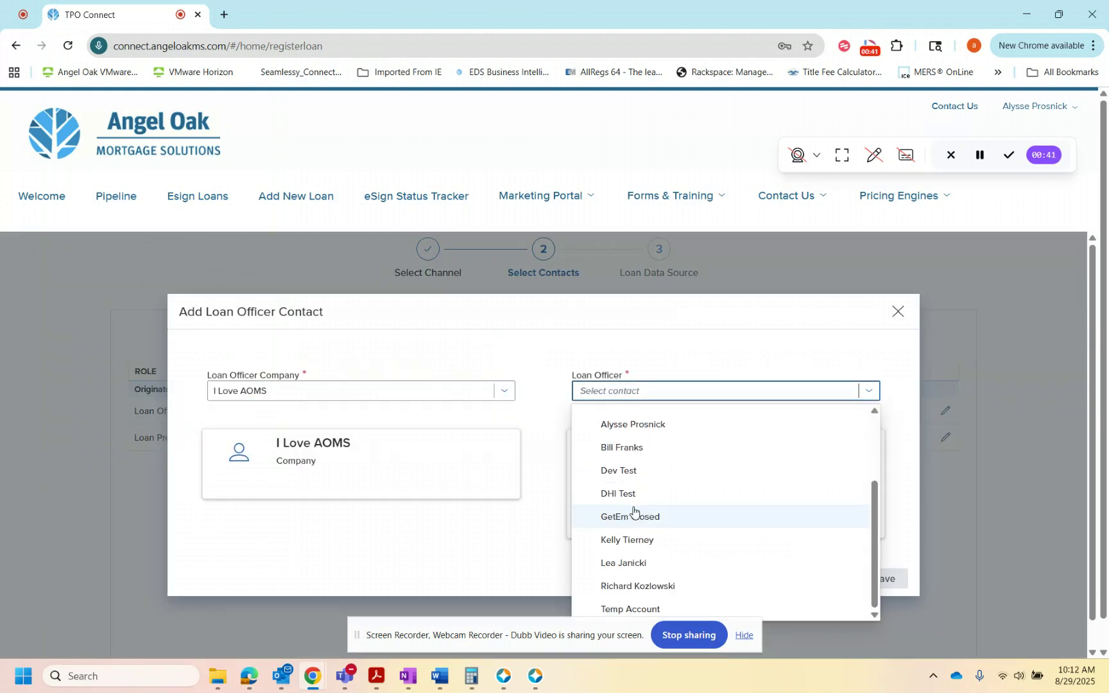
left_click(650, 427)
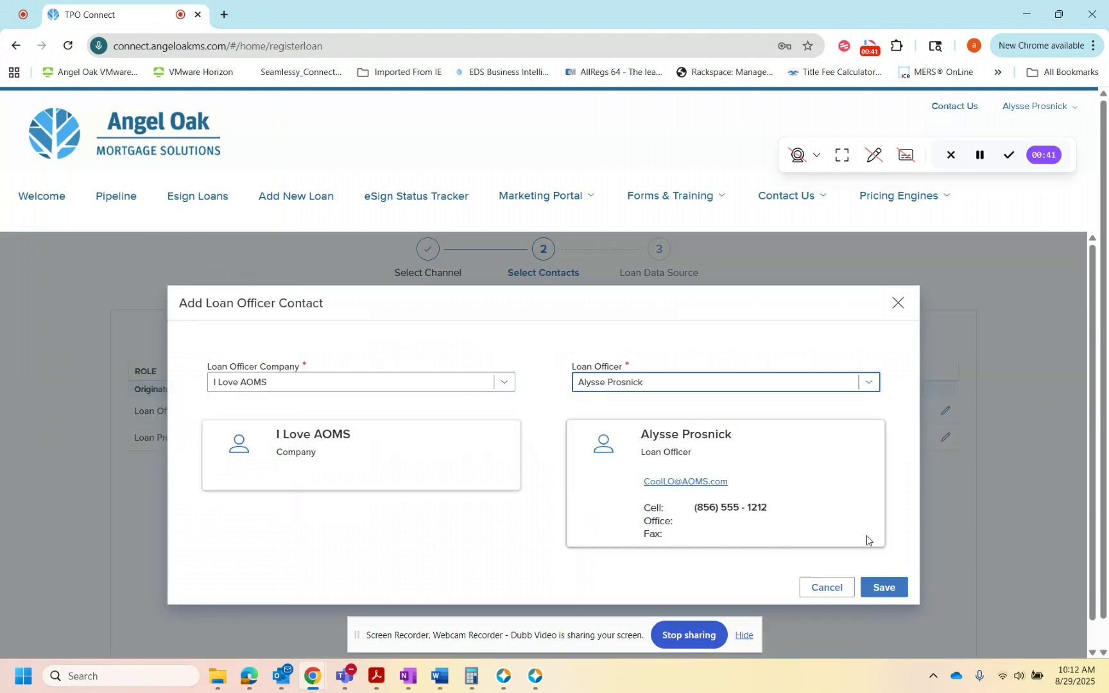
left_click(884, 585)
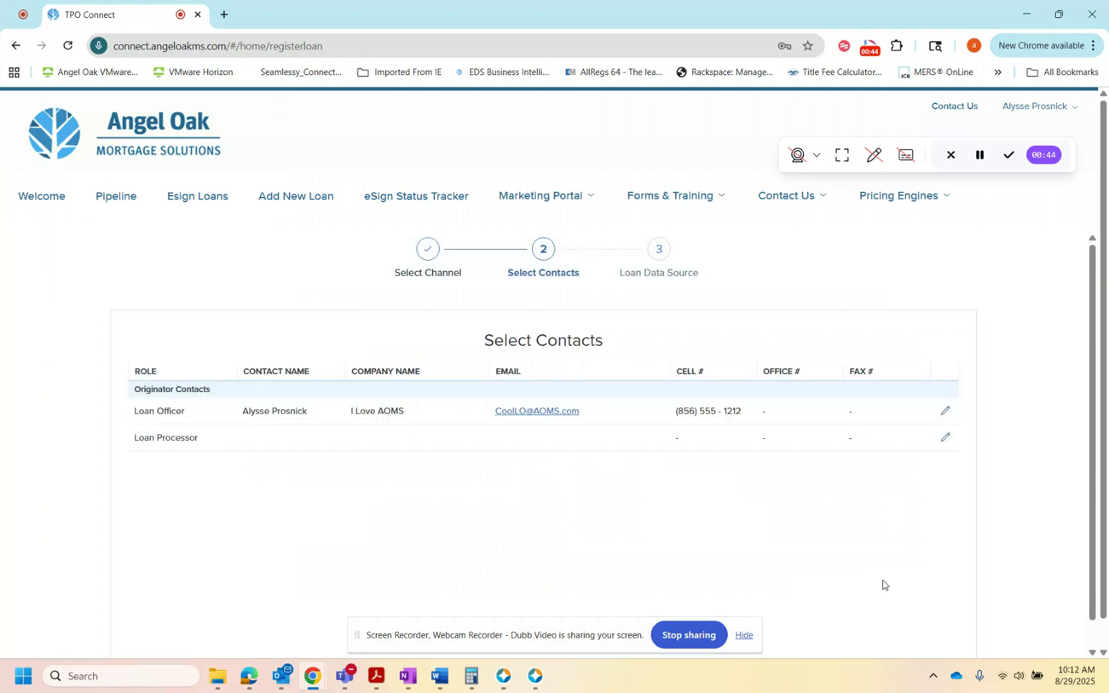
Step: Assign the Close Loans contact as loan processor and proceed to the loan data source
left_click(946, 439)
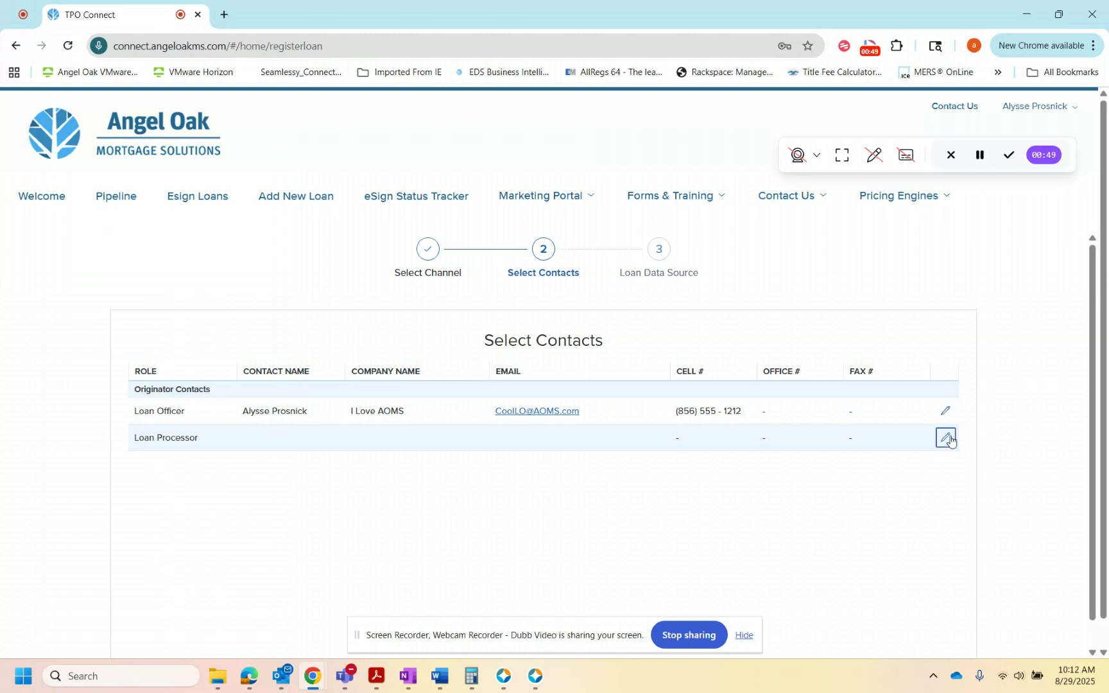
left_click(730, 390)
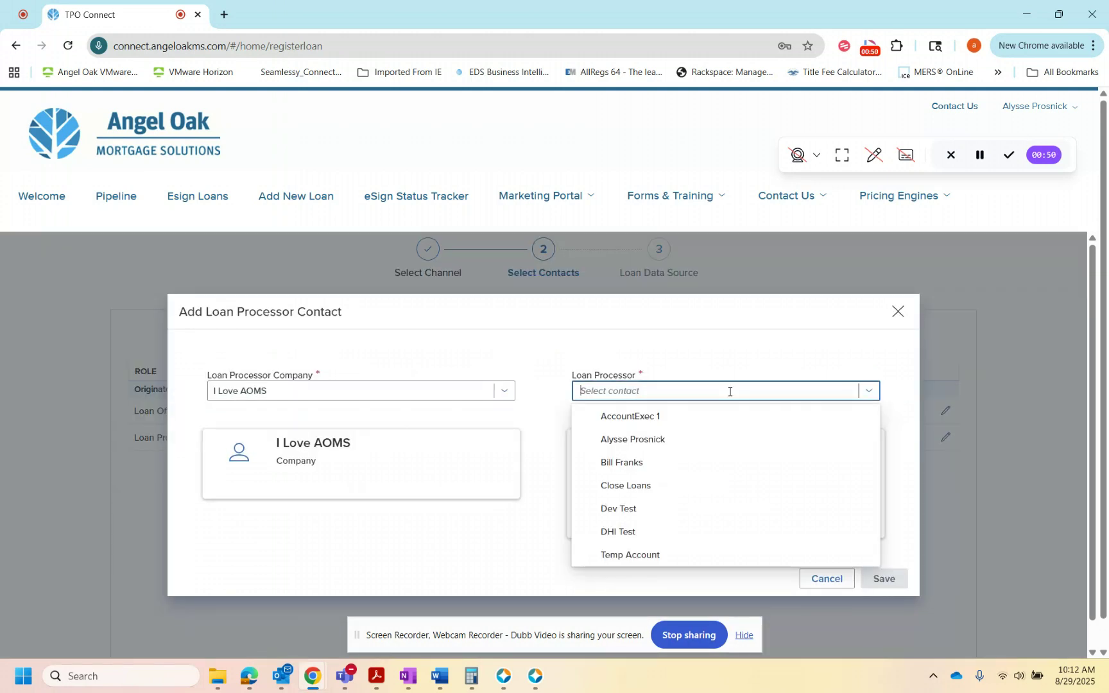
left_click(682, 486)
left_click(877, 589)
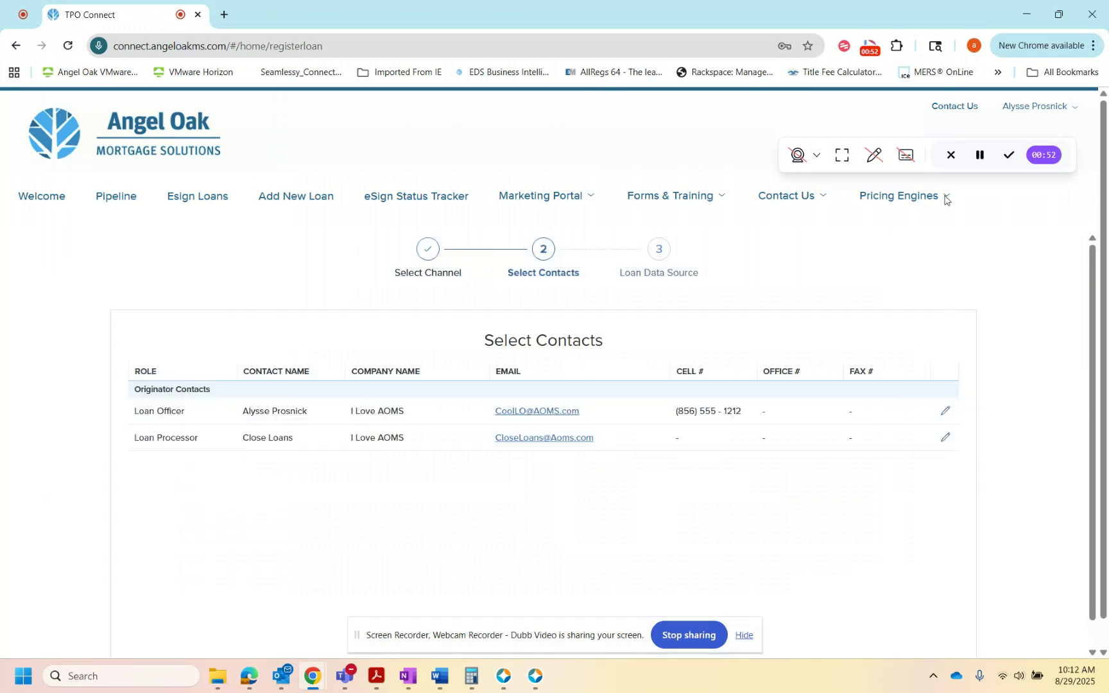
scroll(819, 548, "down", 1)
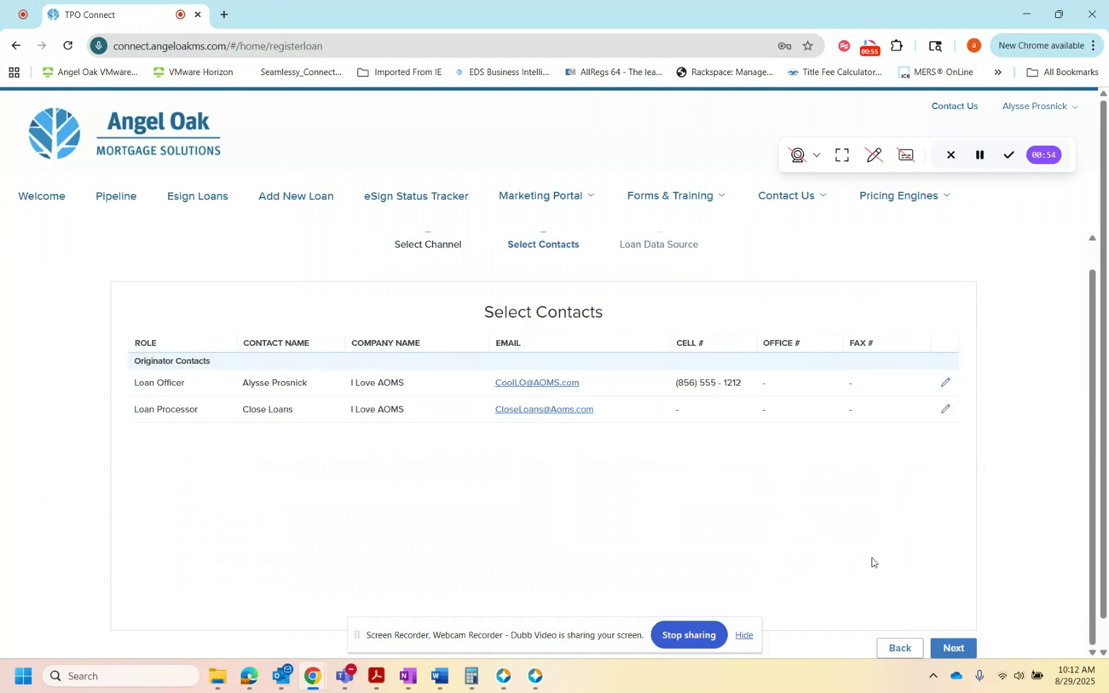
left_click(953, 647)
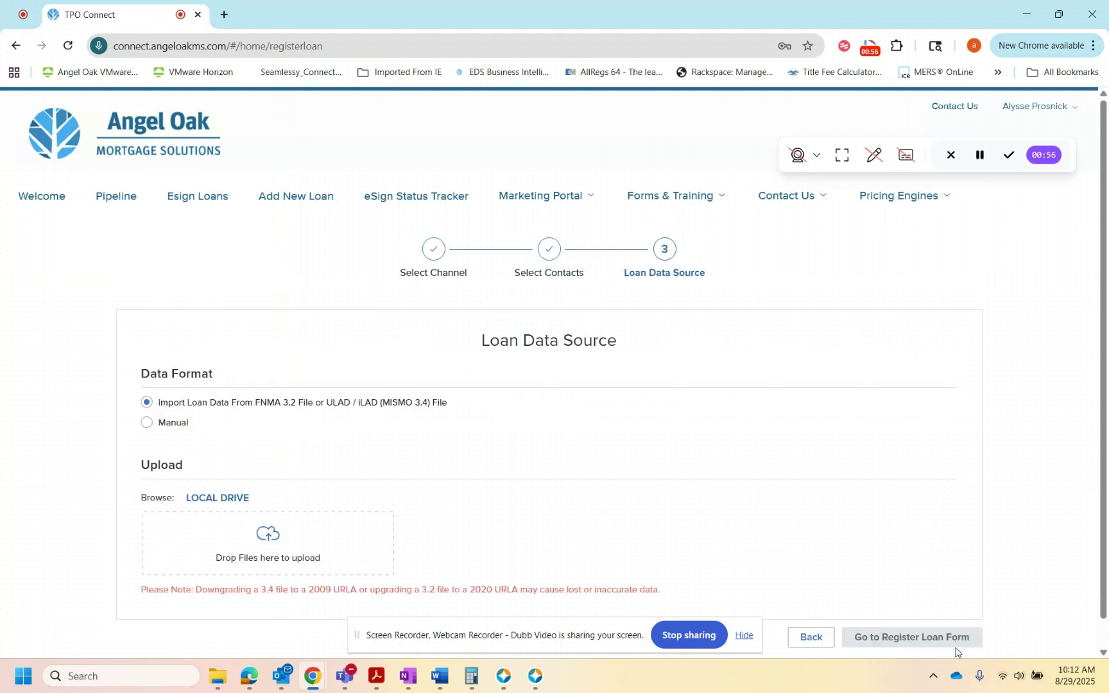
Step: Upload the Test 3.4-UladDuExport-08292025 file from the desktop's 3.4 Examples folder as loan data and continue to the registration form
left_click(208, 497)
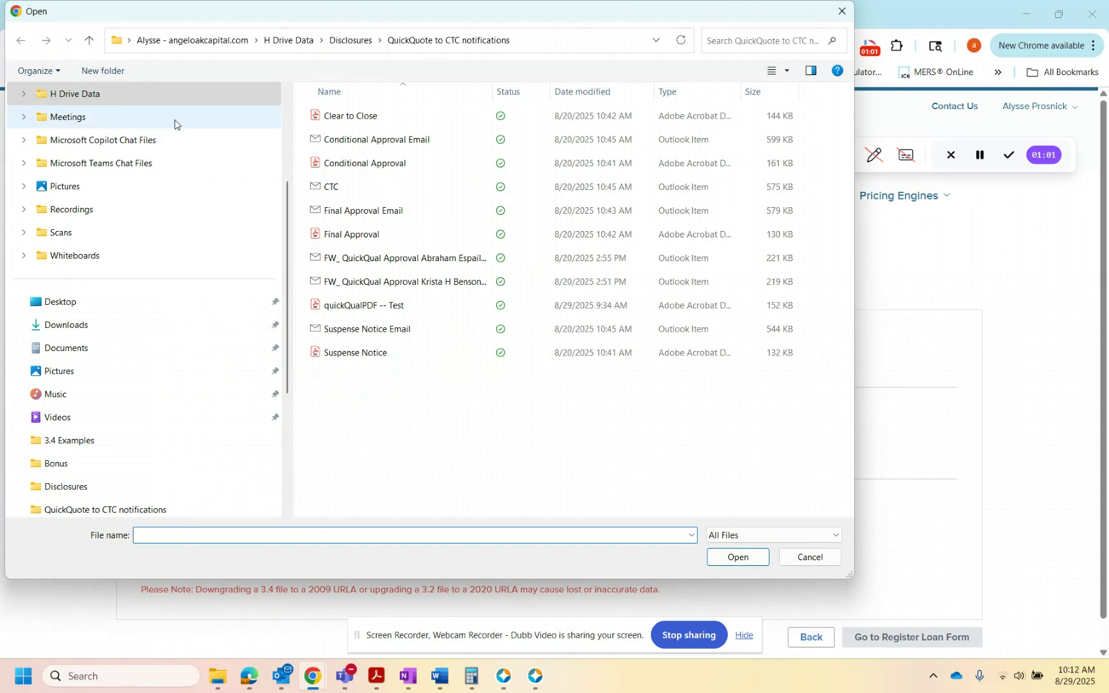
scroll(116, 226, "up", 2)
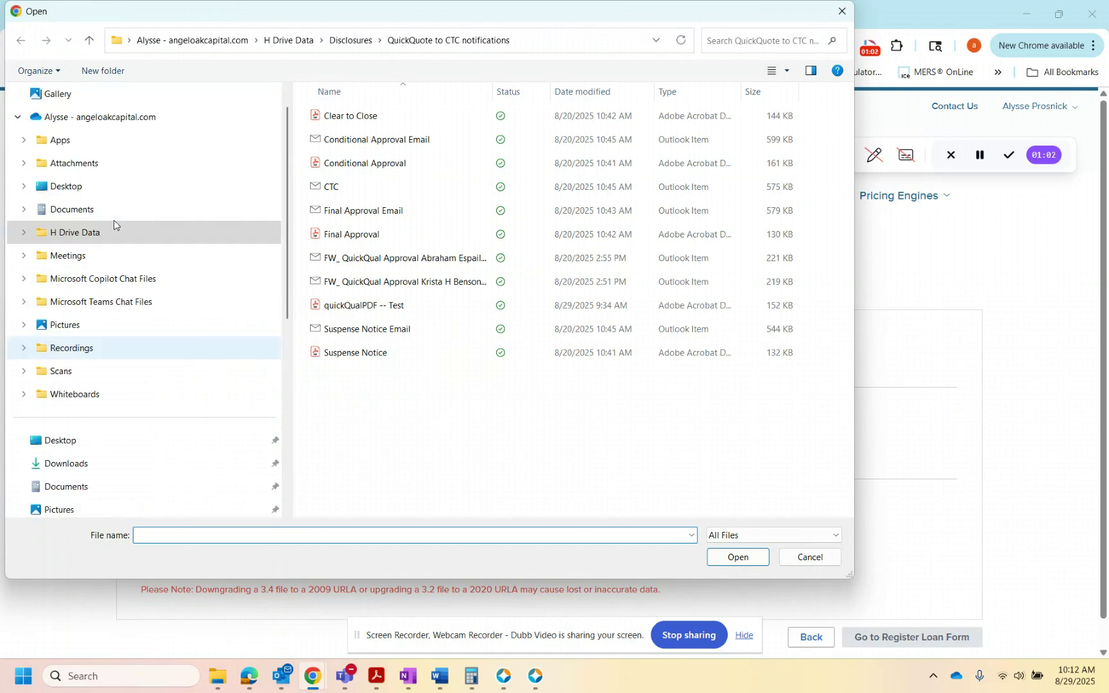
left_click(80, 186)
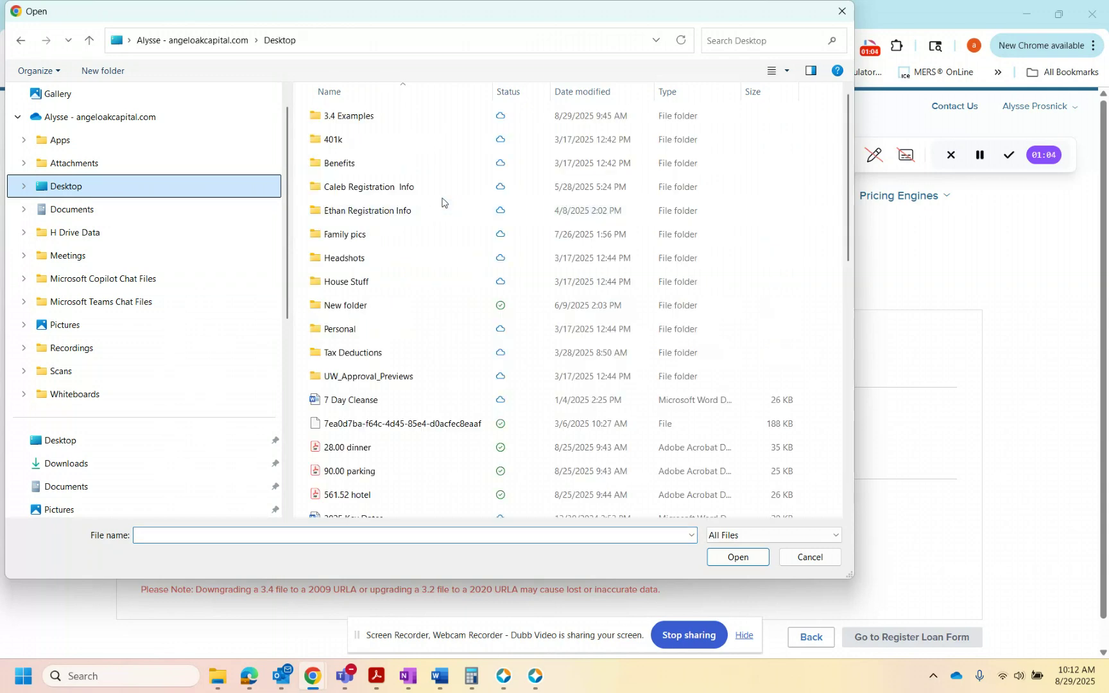
double_click(381, 117)
left_click(382, 117)
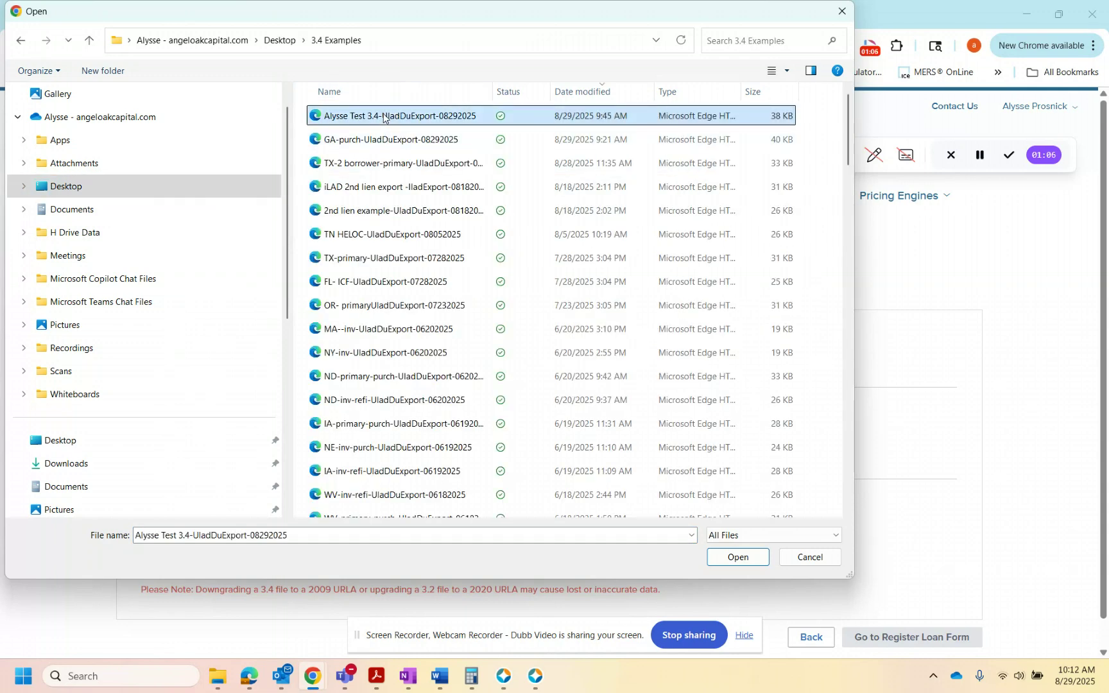
left_click(737, 557)
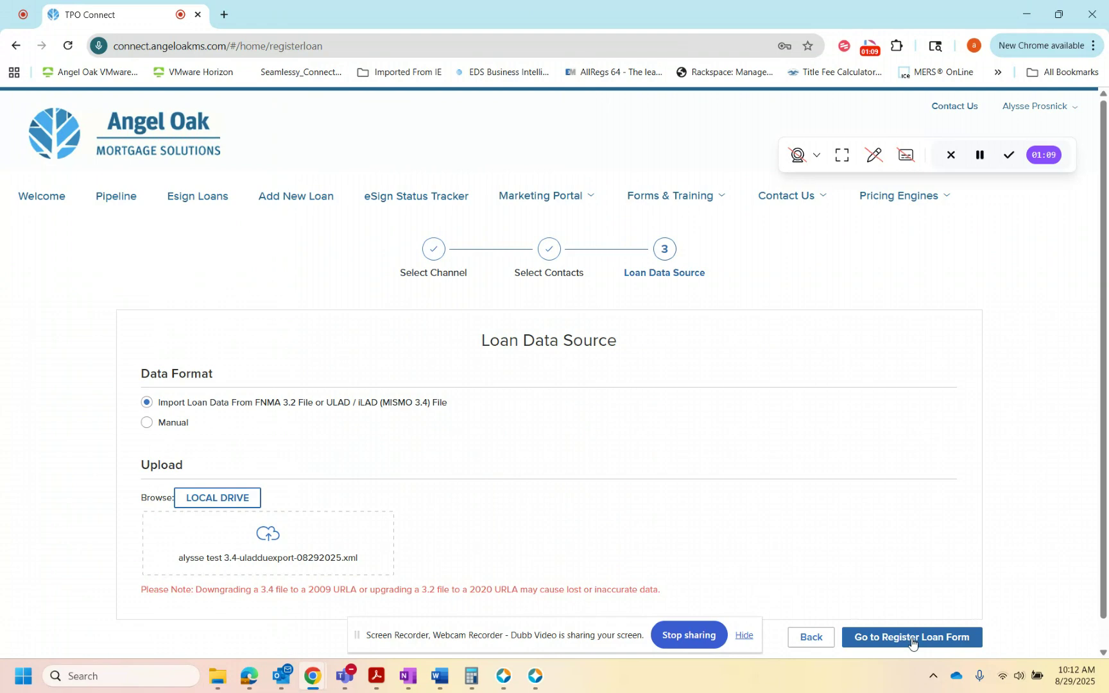
left_click(914, 636)
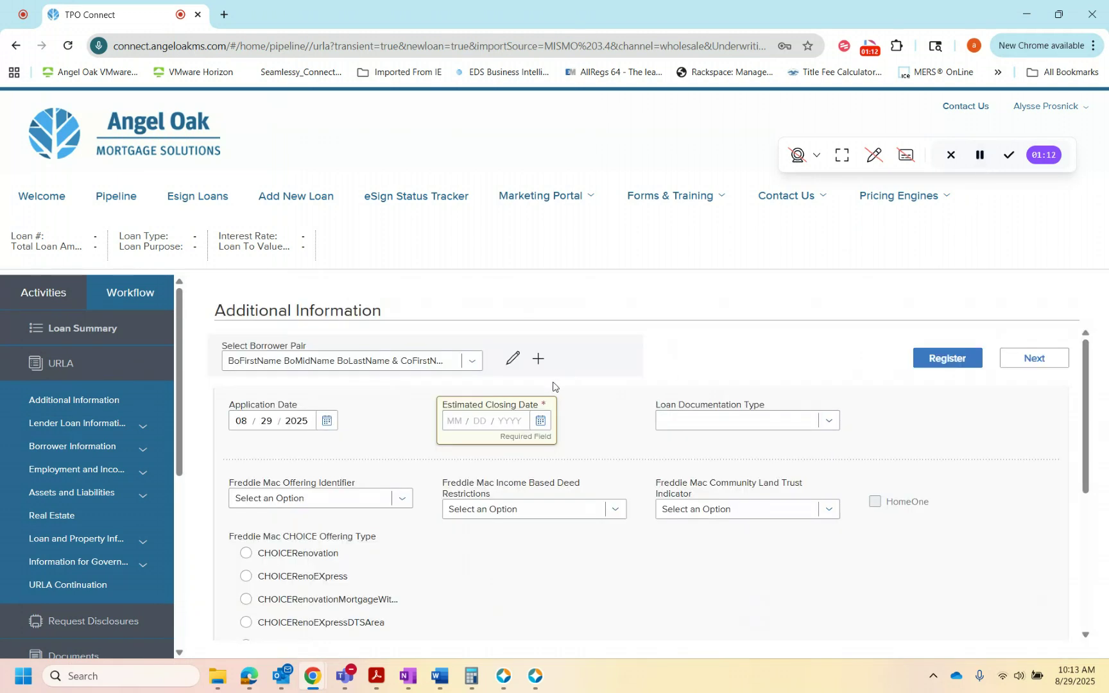
Step: Set the estimated closing date to 09/25/2025 and register the loan
left_click(541, 421)
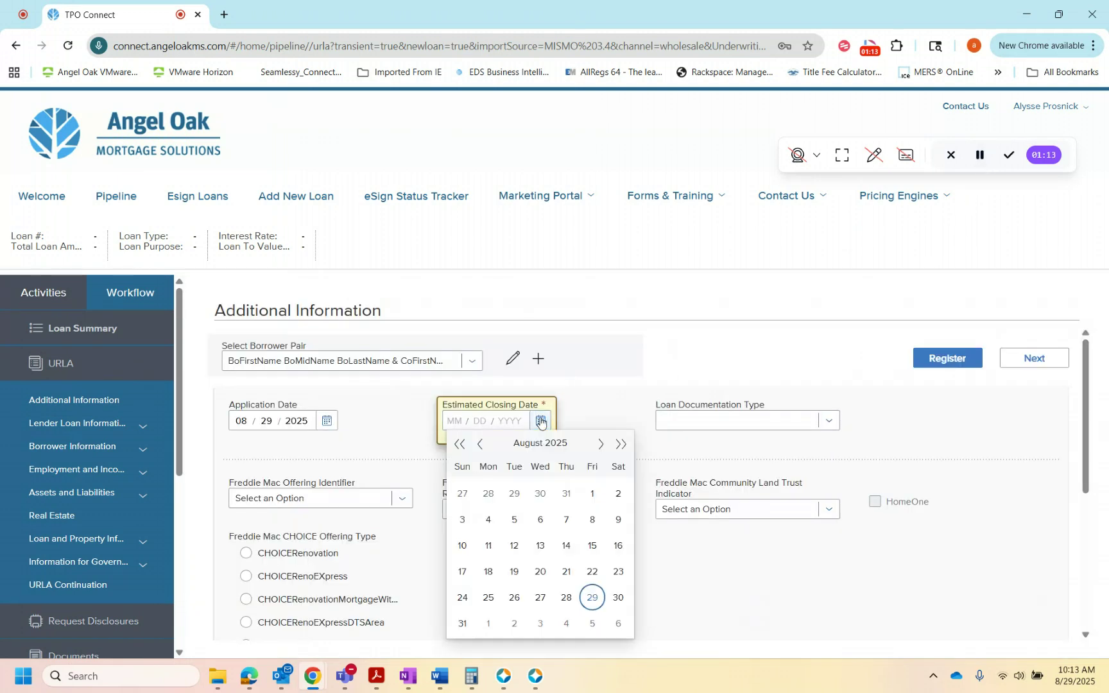
left_click(601, 445)
left_click(566, 596)
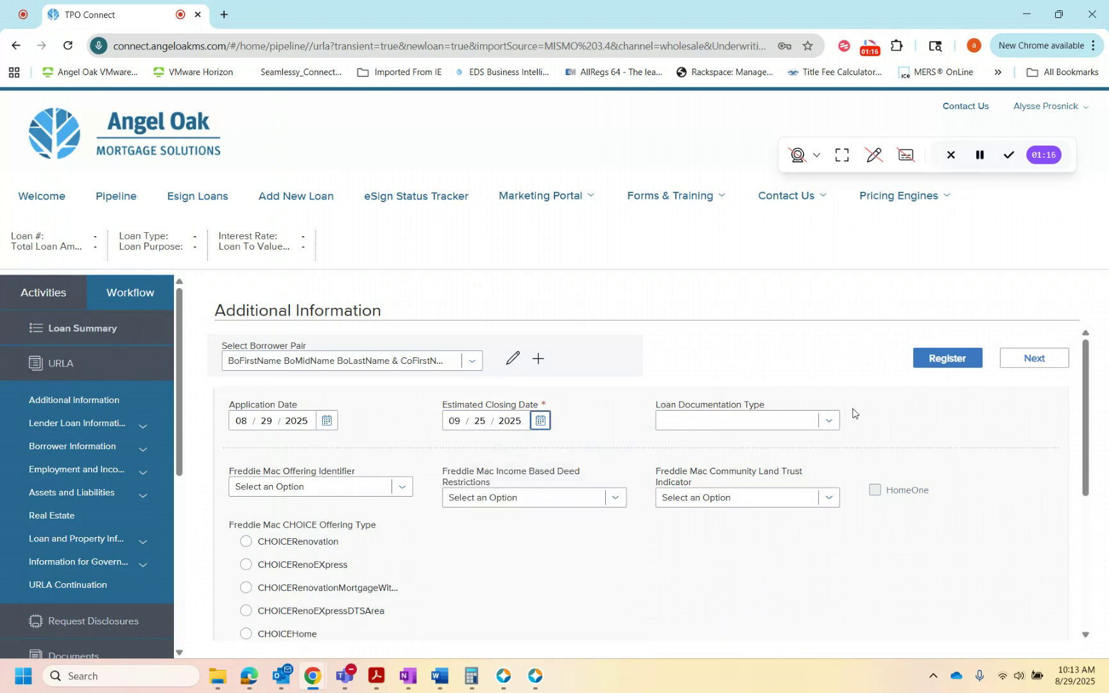
left_click(945, 359)
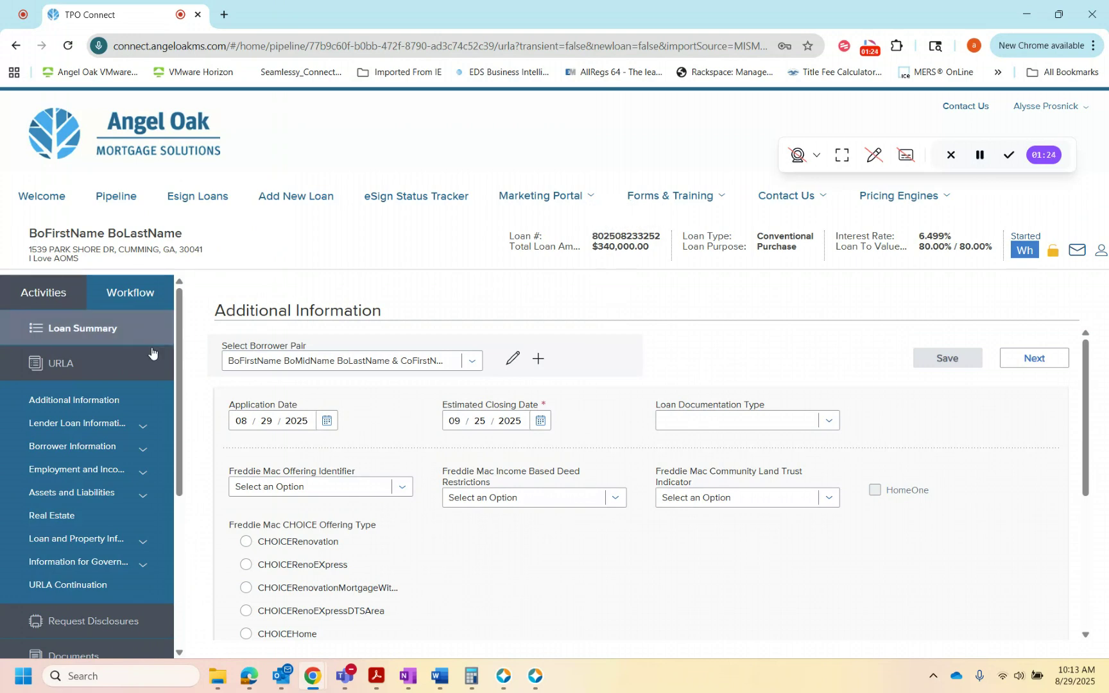
Step: In Product Pricing/Lock/COC, set the program type to Non-QM and the income verification type to 12 Months Business Bank Statements
left_click_drag(183, 386, 171, 514)
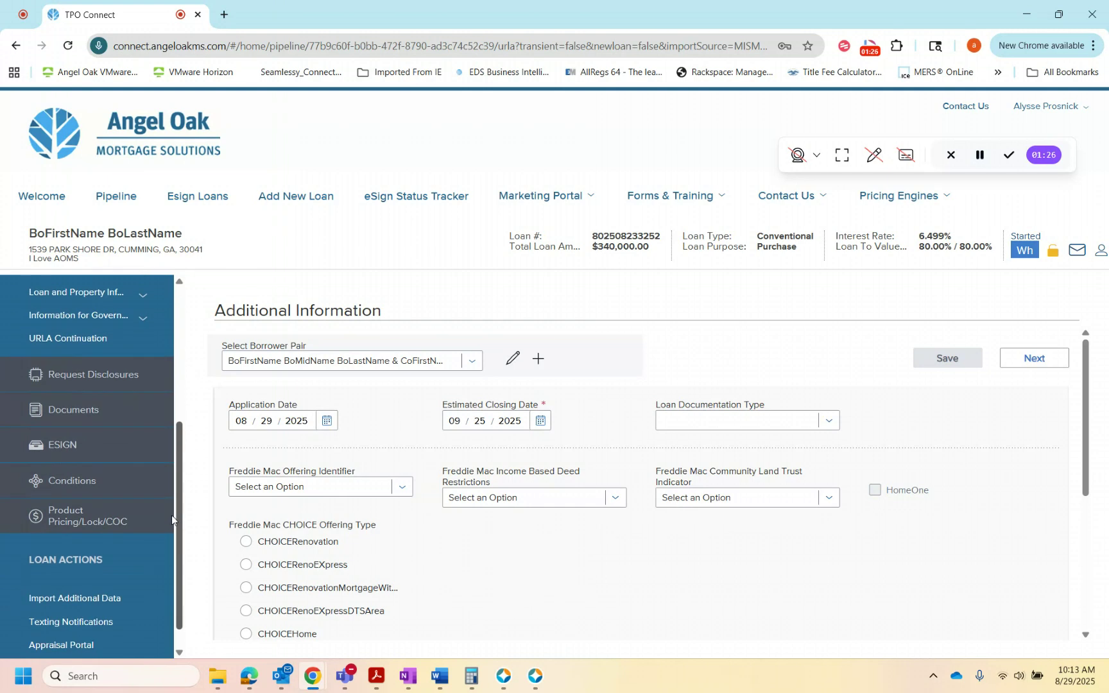
left_click(77, 523)
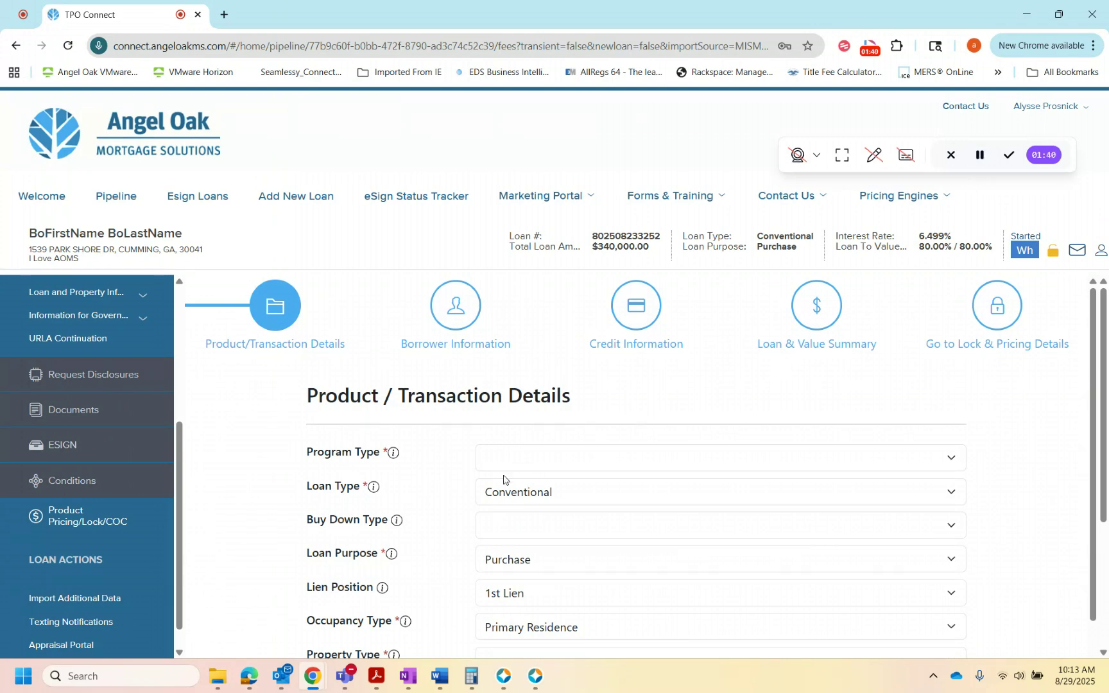
left_click(517, 459)
left_click(507, 484)
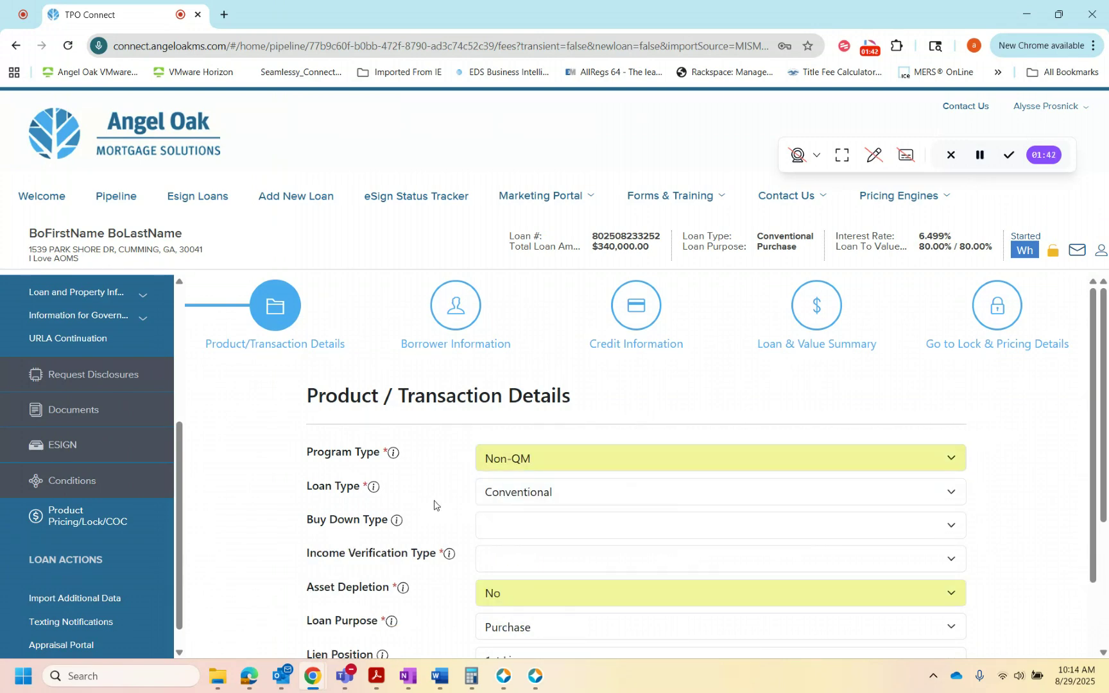
scroll(481, 447, "down", 2)
left_click(506, 408)
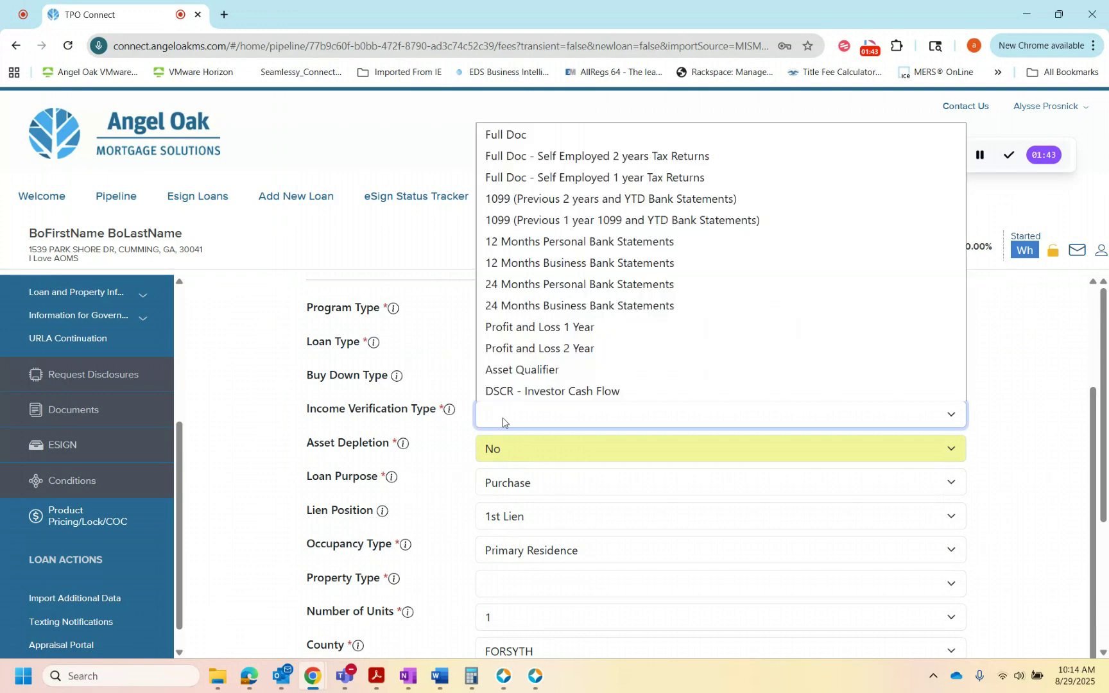
left_click(564, 265)
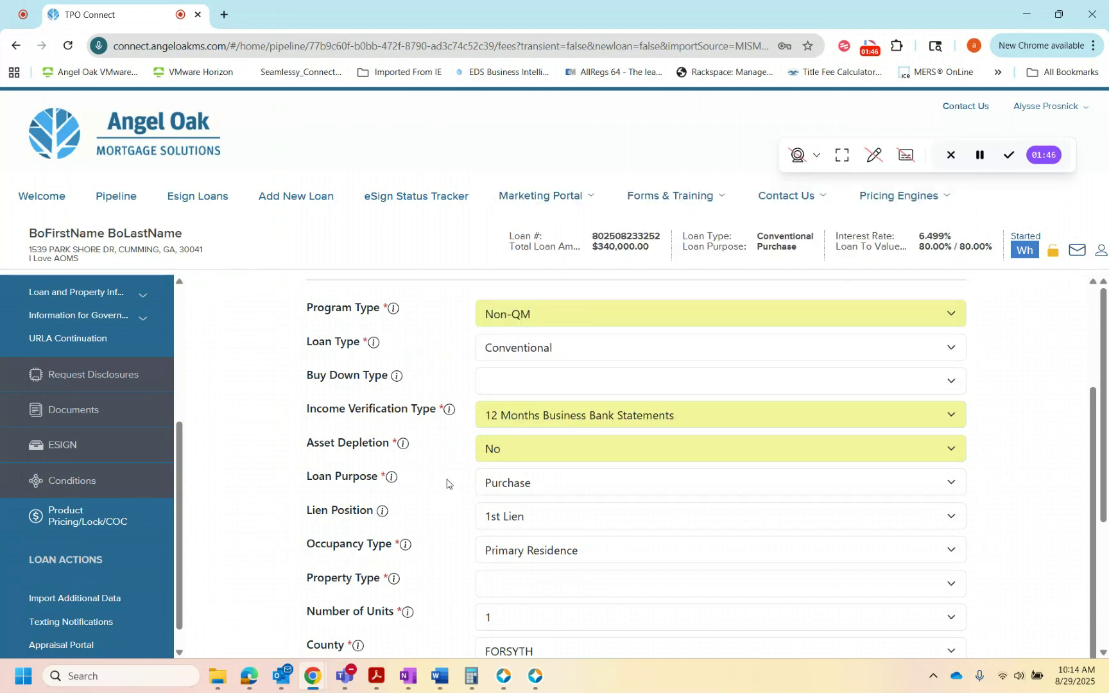
Step: Set the property type to Single Family Residence and proceed past the borrower information to the credit information
scroll(447, 484, "down", 1)
left_click(517, 580)
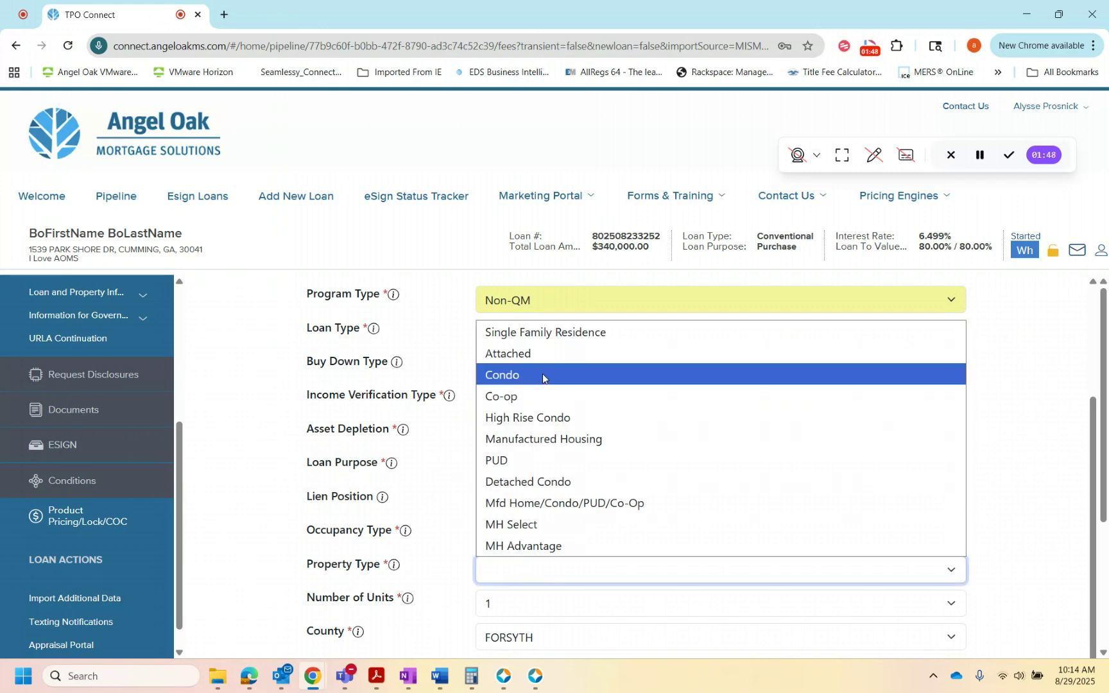
left_click(542, 329)
scroll(435, 502, "down", 2)
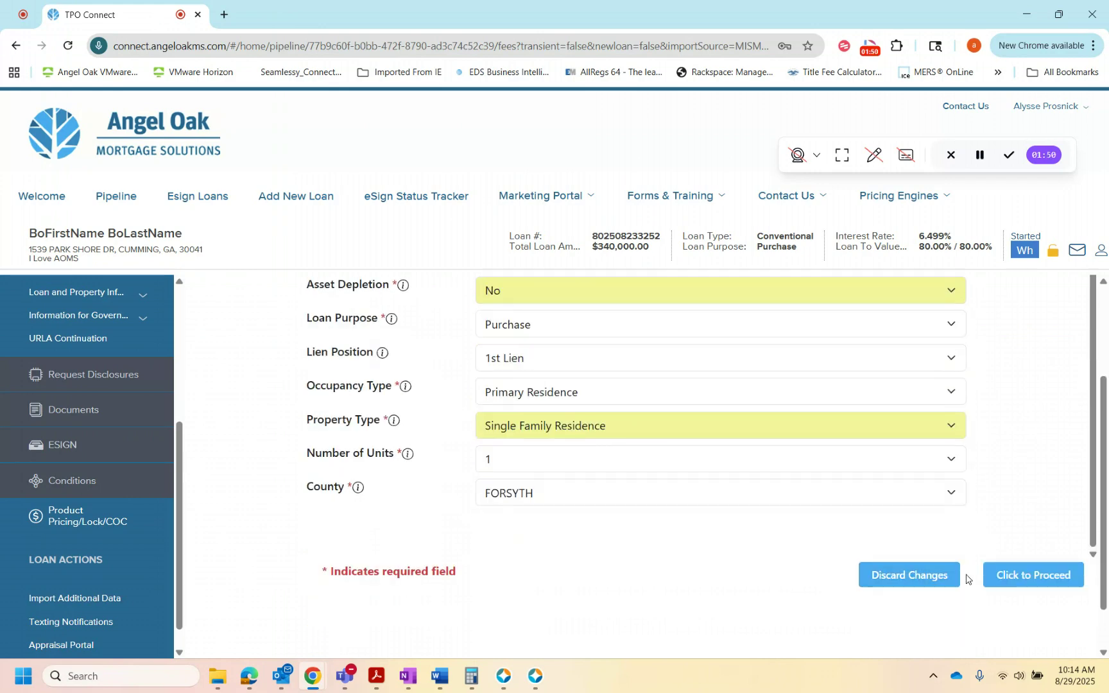
left_click(1036, 577)
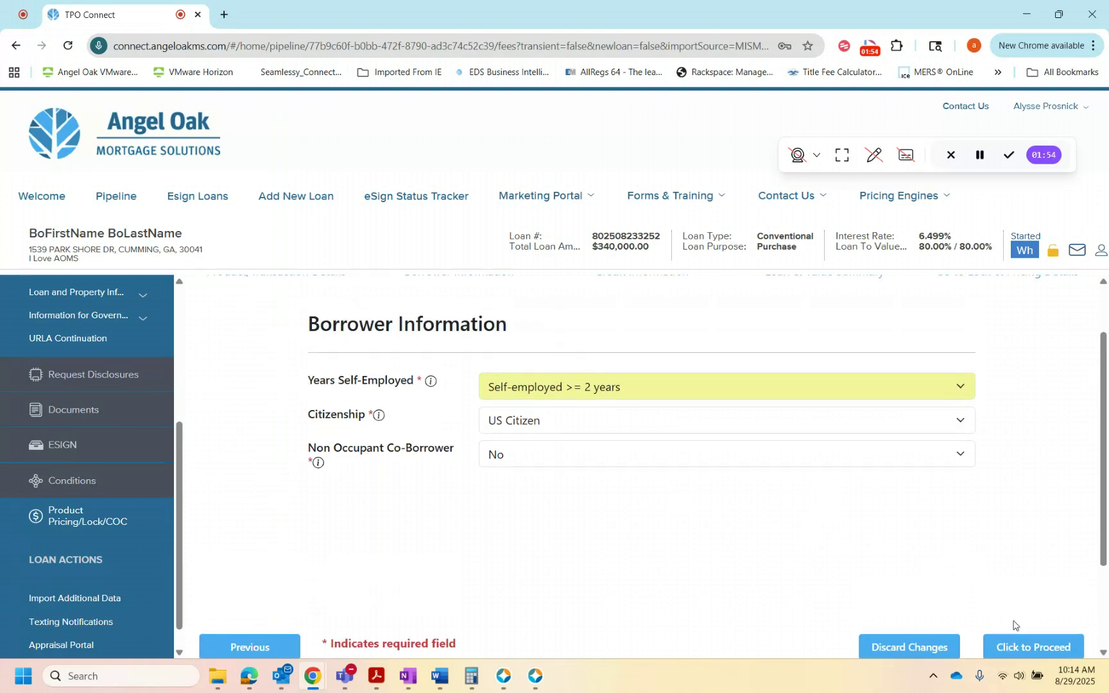
left_click(1033, 646)
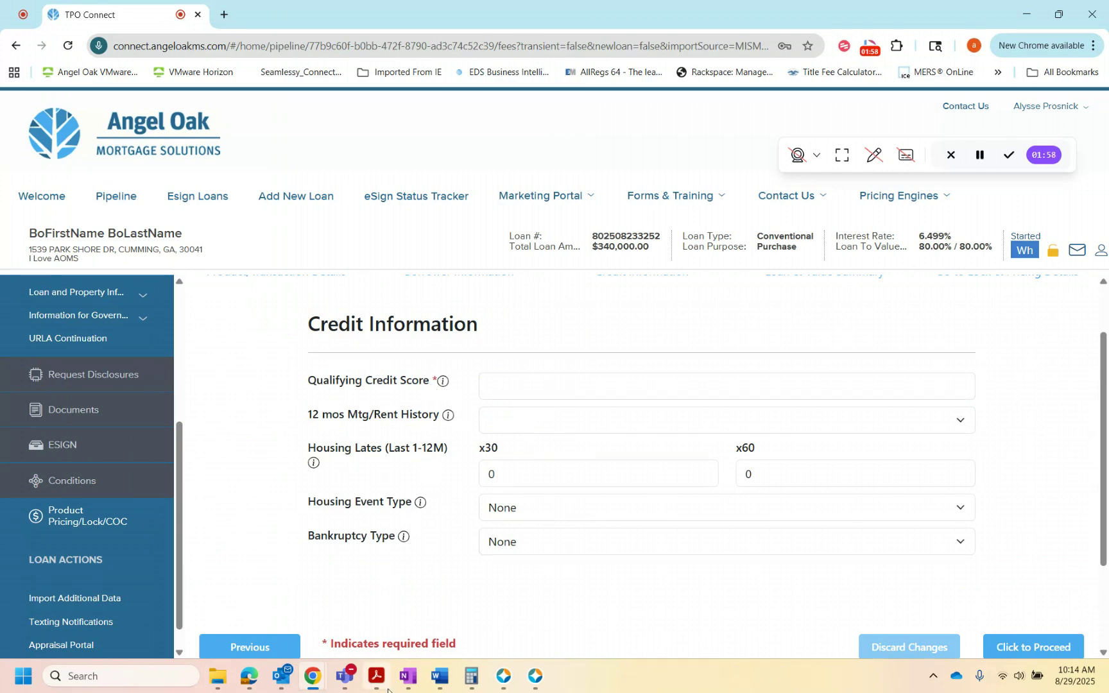
Step: Check the borrower FICO in the quickQualPDF -- Test document in Acrobat, and enter 800 as the loan's qualifying credit score
mouse_move(377, 675)
left_click(377, 587)
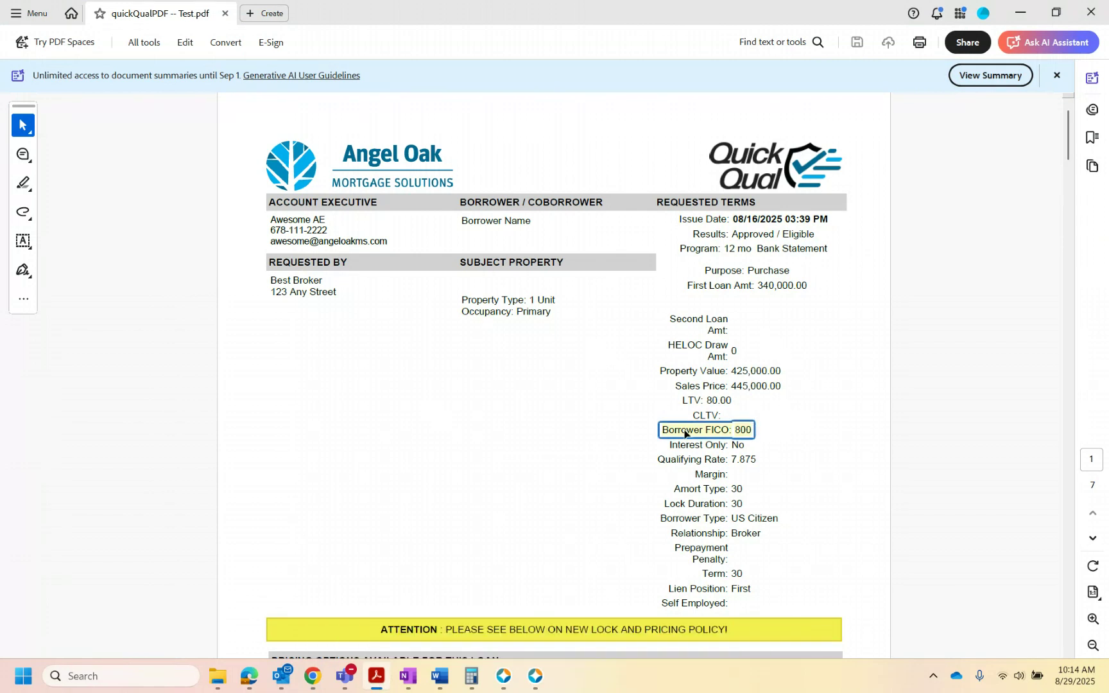
left_click(1021, 12)
left_click(530, 383)
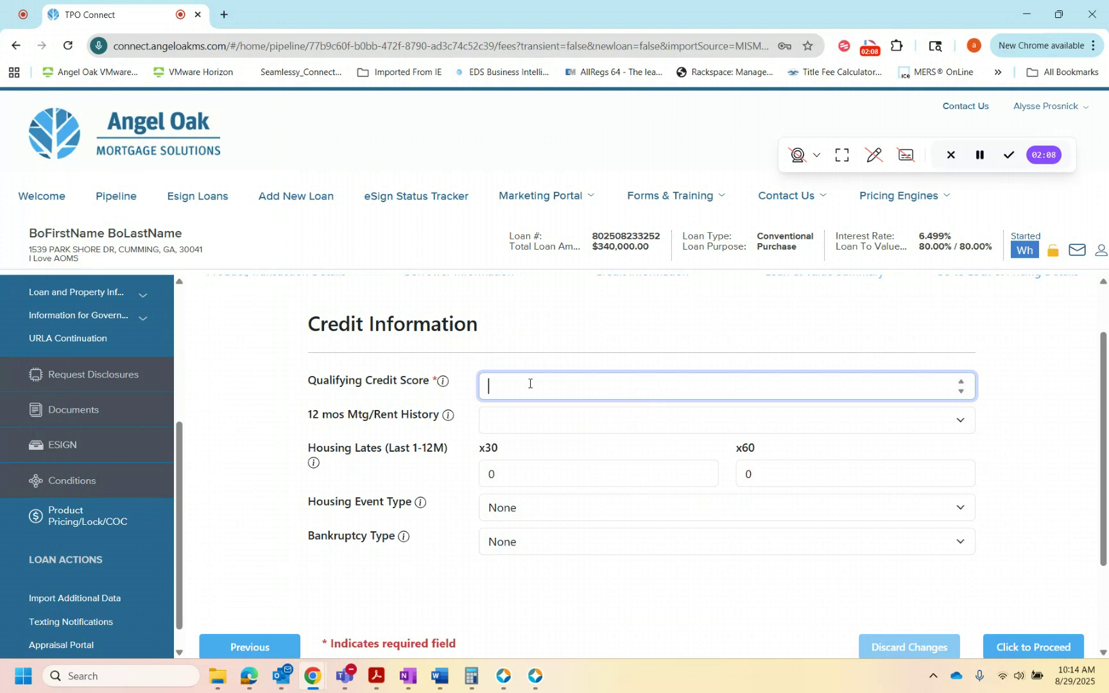
type("800")
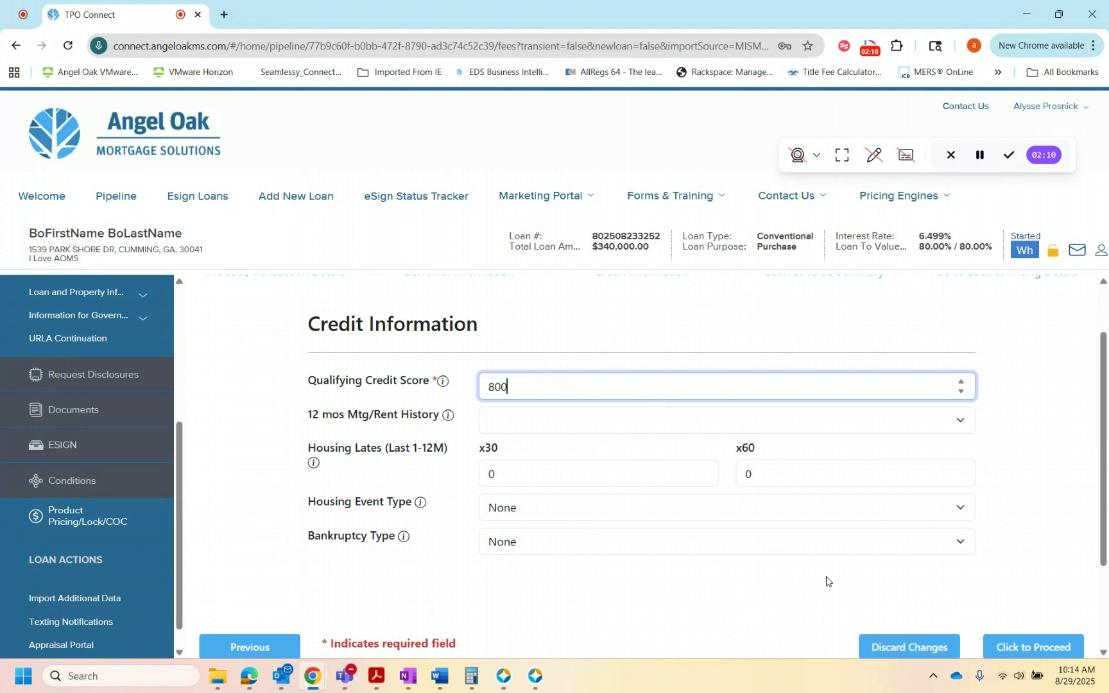
Step: Proceed past the credit information and the loan and value summary, and set the lock period to 30-Day
left_click(1029, 648)
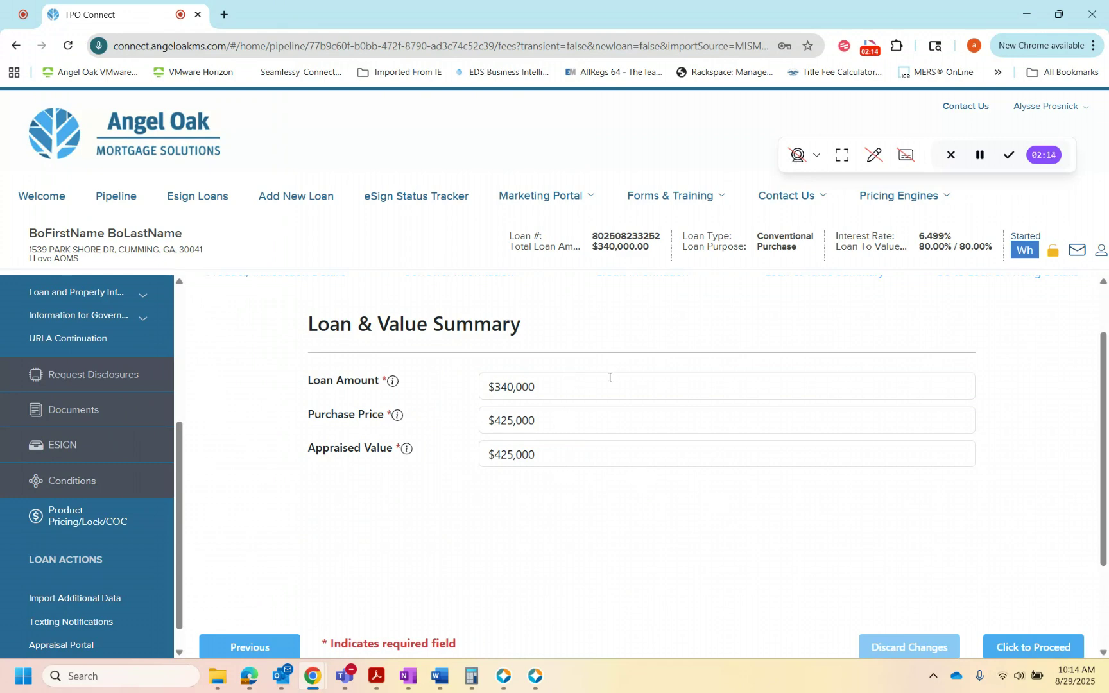
left_click(1043, 648)
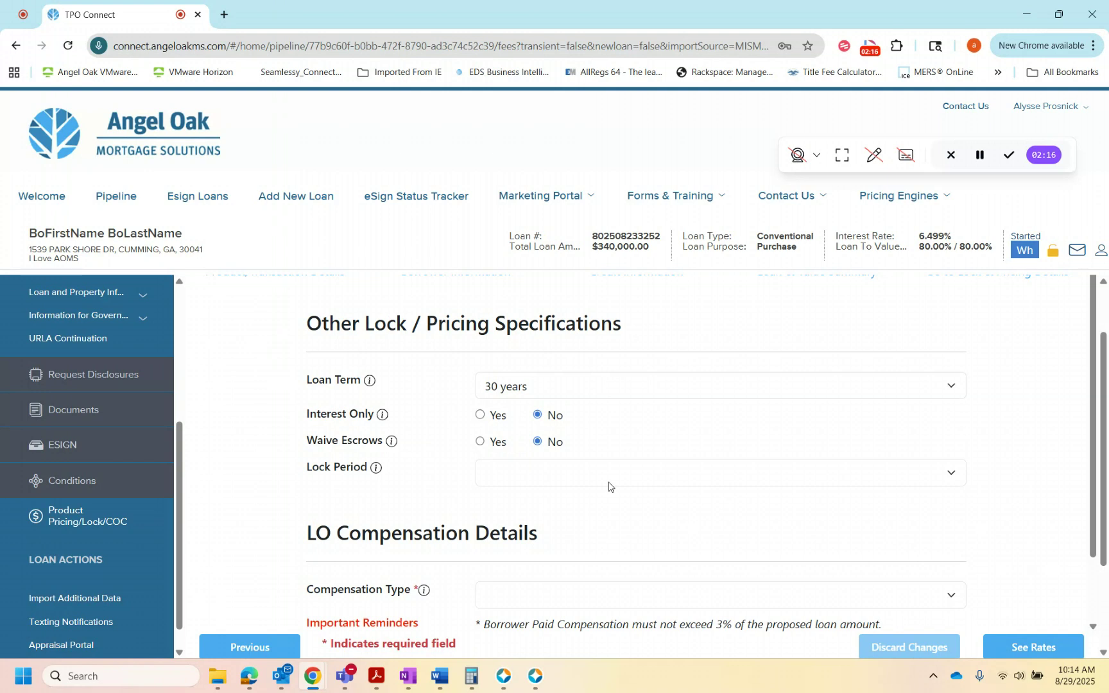
left_click(495, 466)
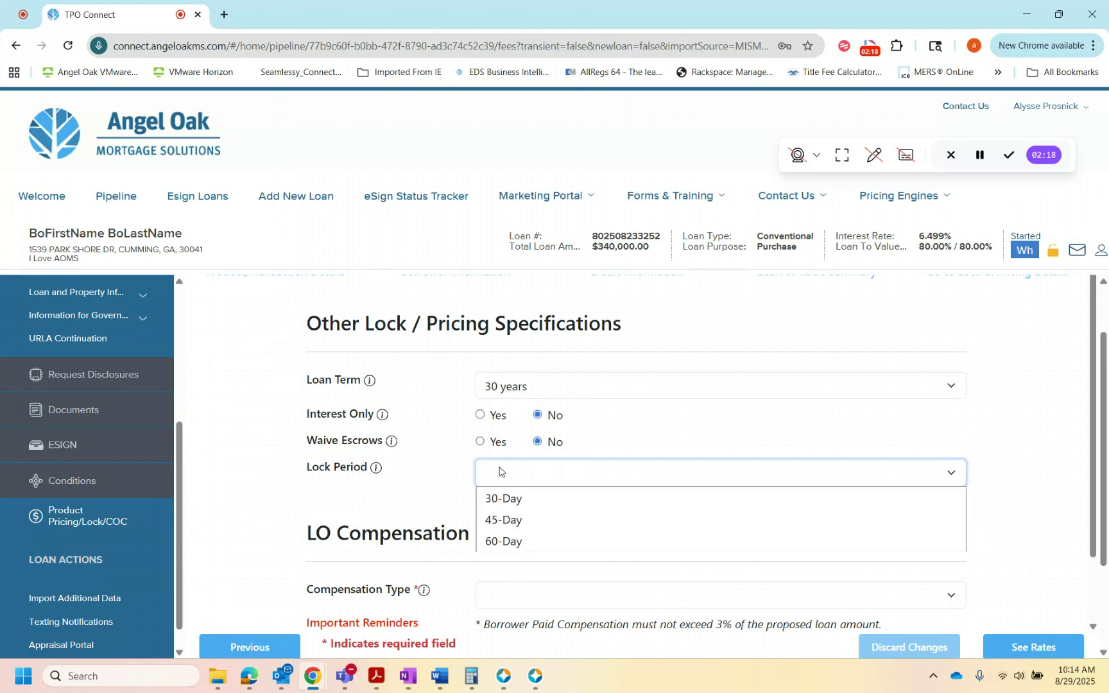
left_click(501, 499)
Step: Set the LO compensation type to Borrower Paid and request the available rates
scroll(560, 511, "down", 1)
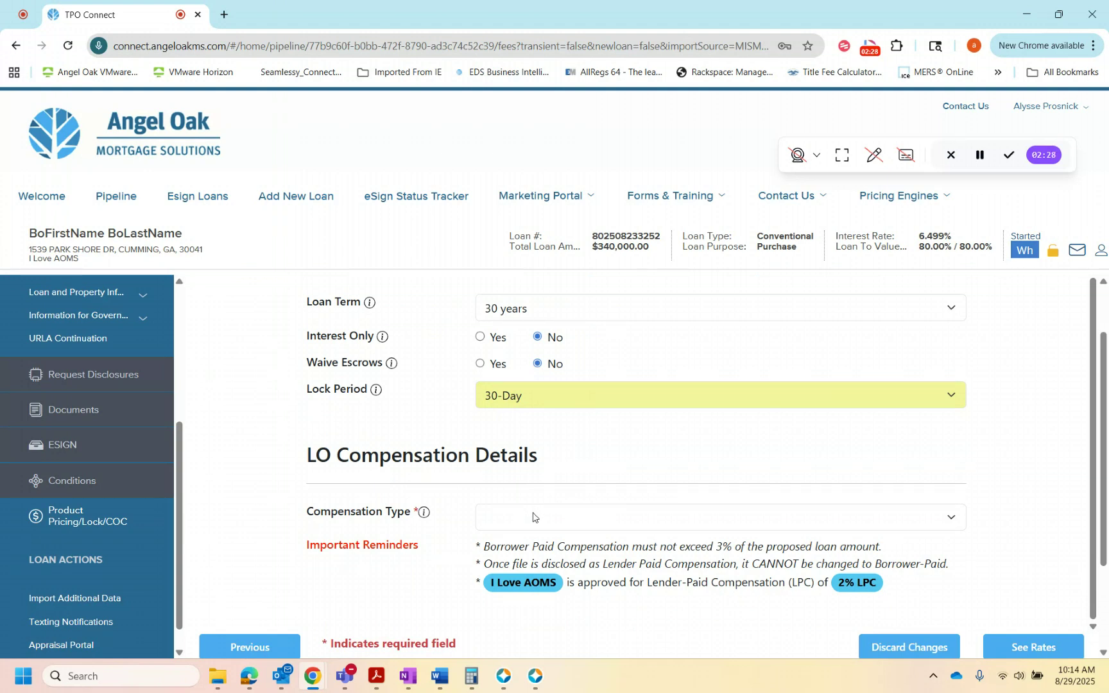
left_click(533, 516)
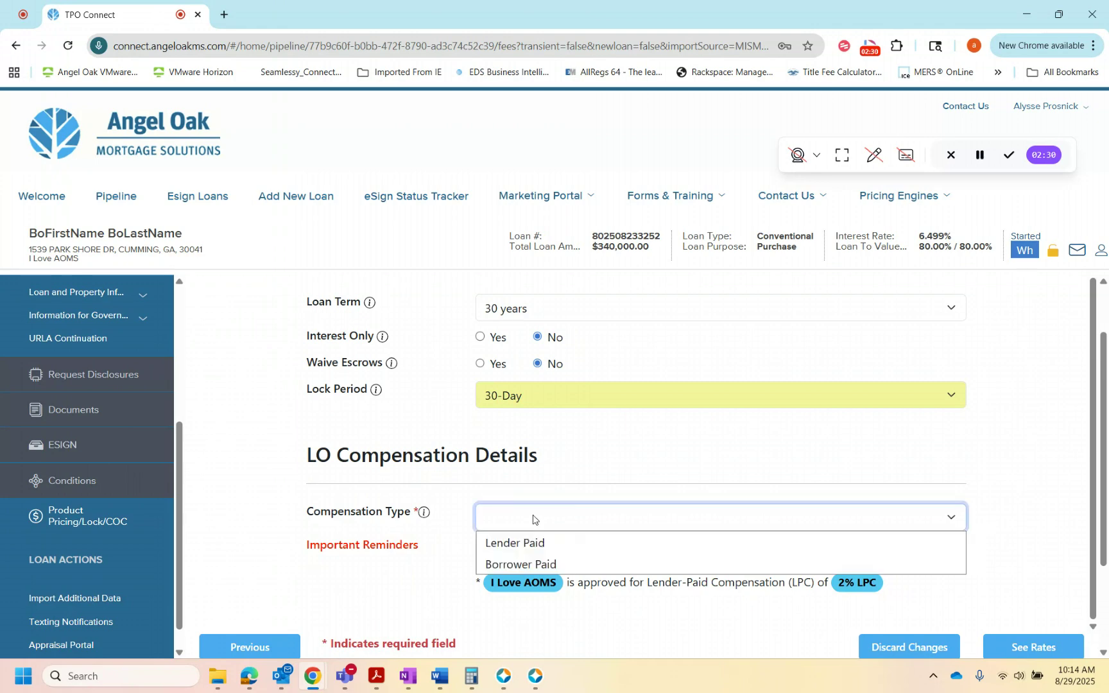
left_click(565, 565)
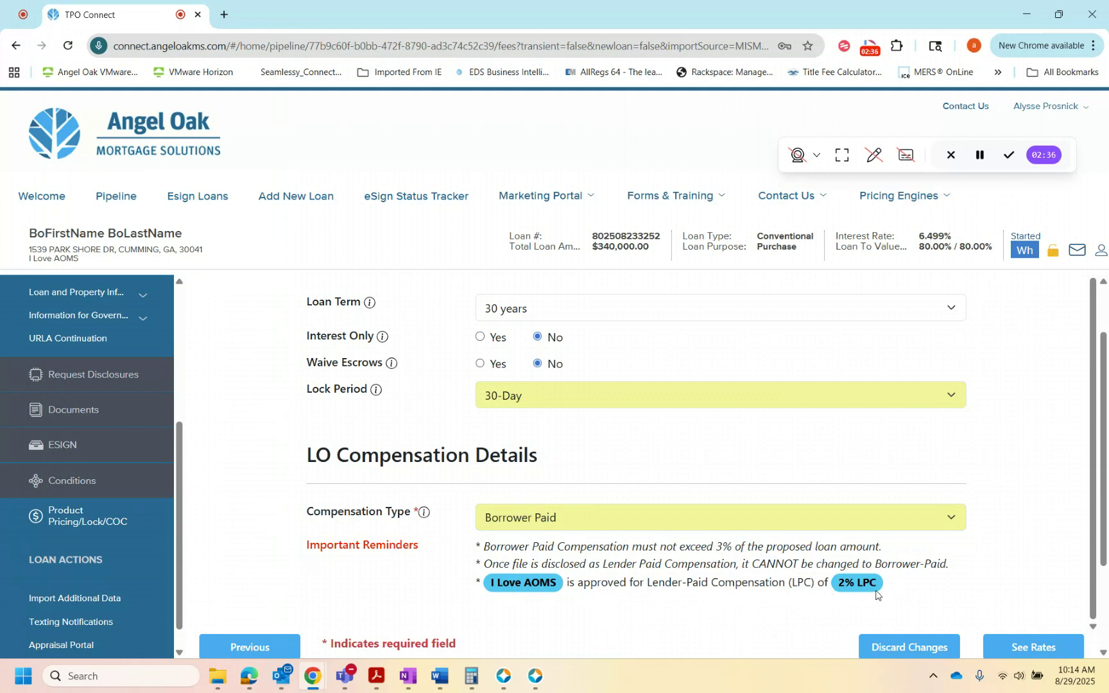
left_click(1044, 642)
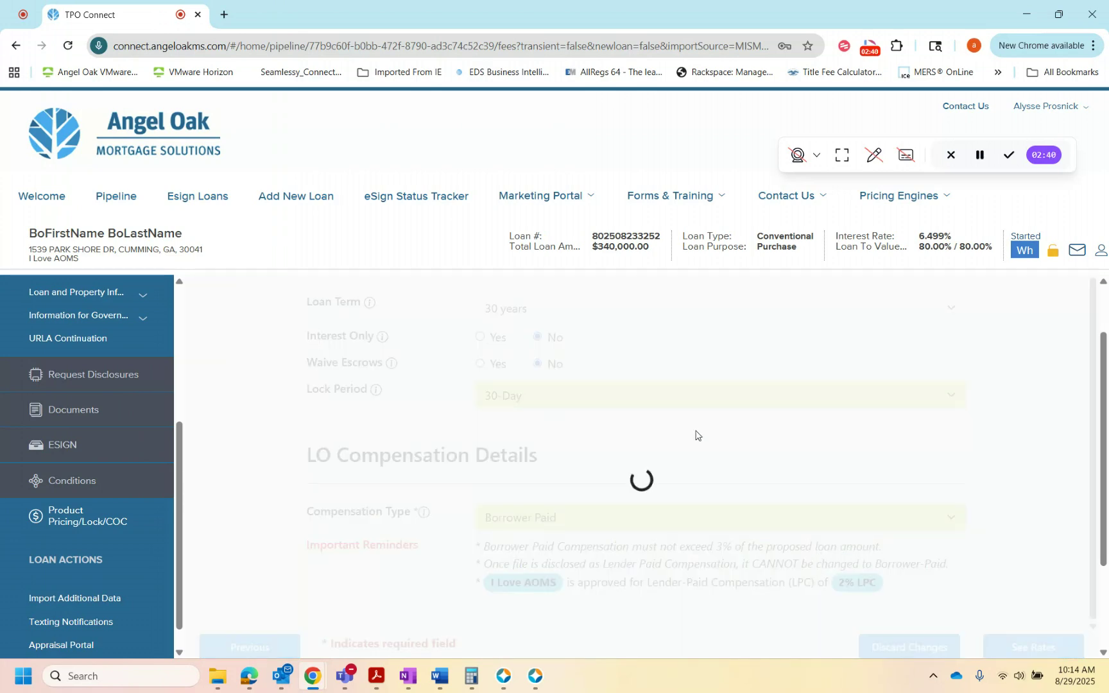
left_click(979, 156)
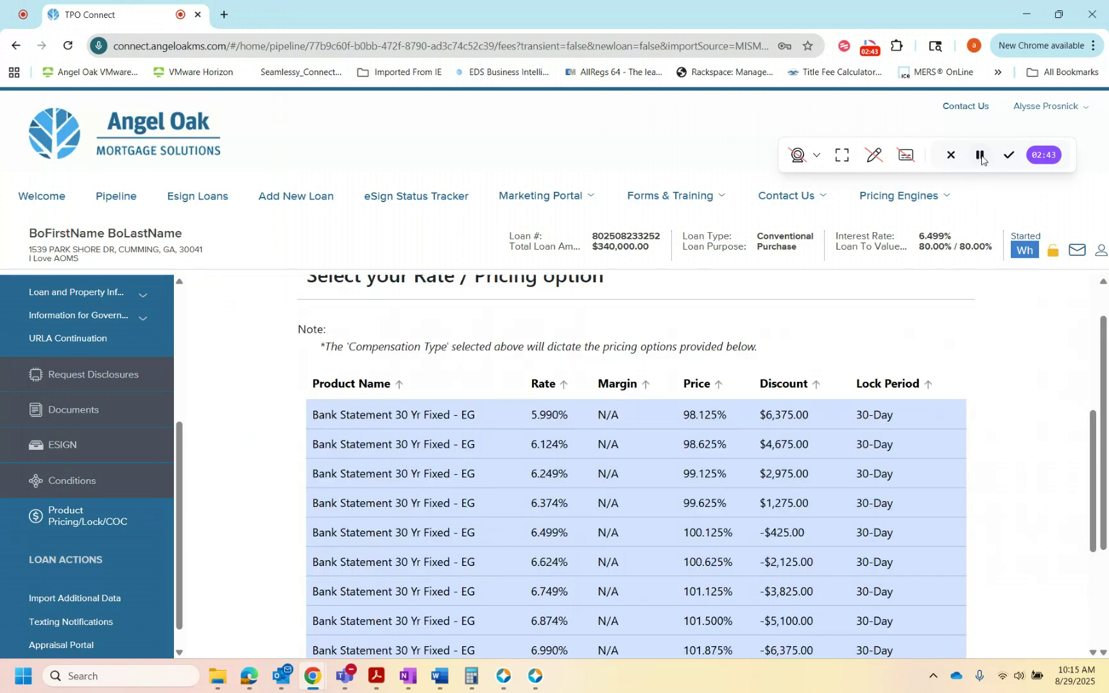
Step: Choose the Bank Statement 30 Yr Fixed - EG option at 6.499%, float the rate, and acknowledge the confirmation
scroll(732, 542, "down", 1)
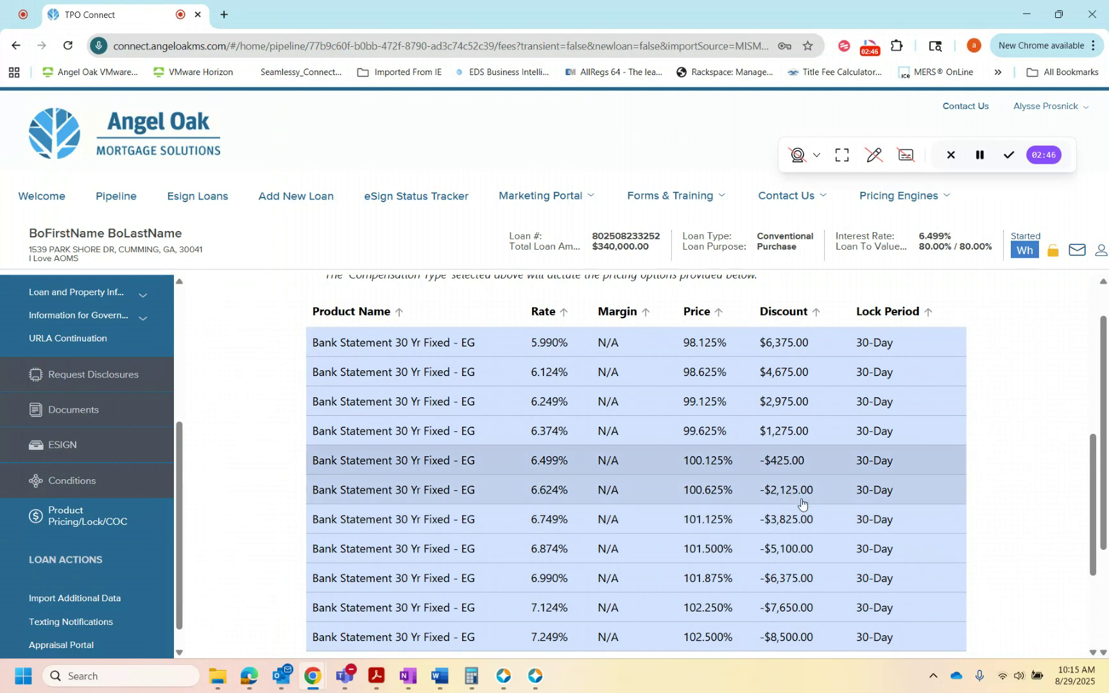
scroll(944, 542, "down", 3)
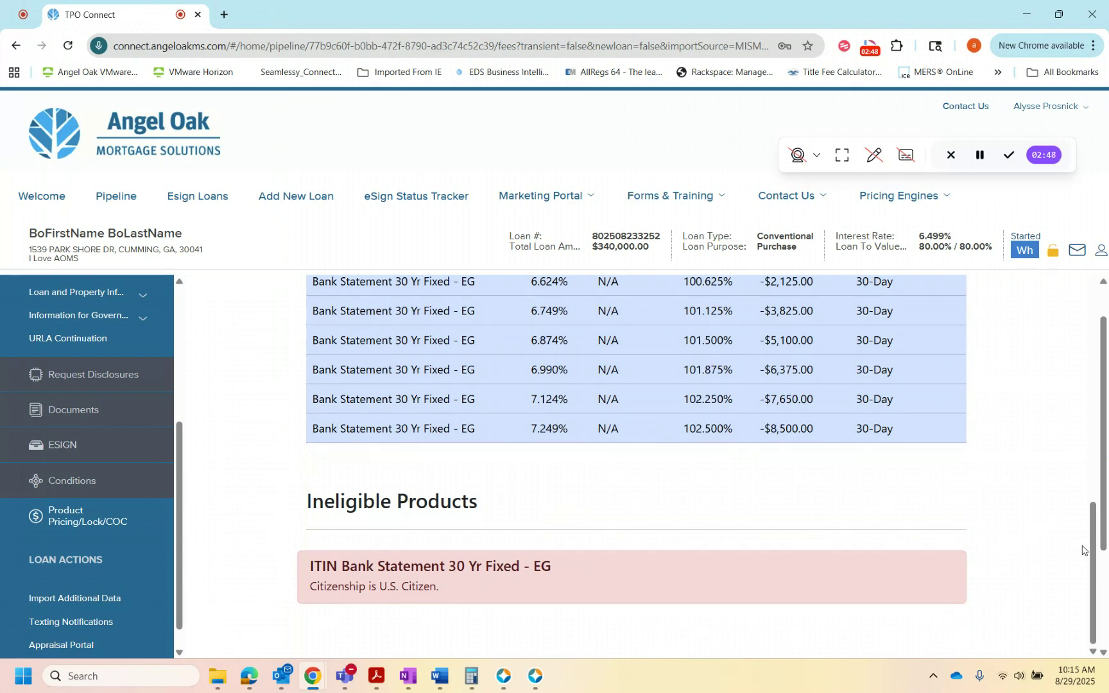
scroll(957, 544, "down", 2)
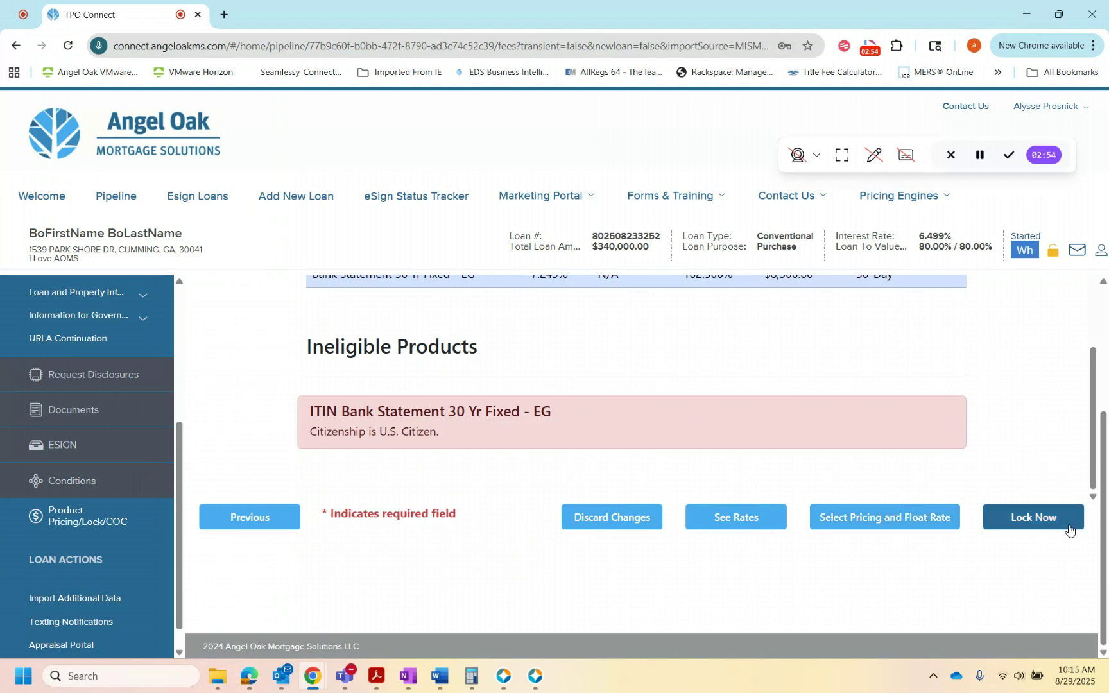
left_click(865, 518)
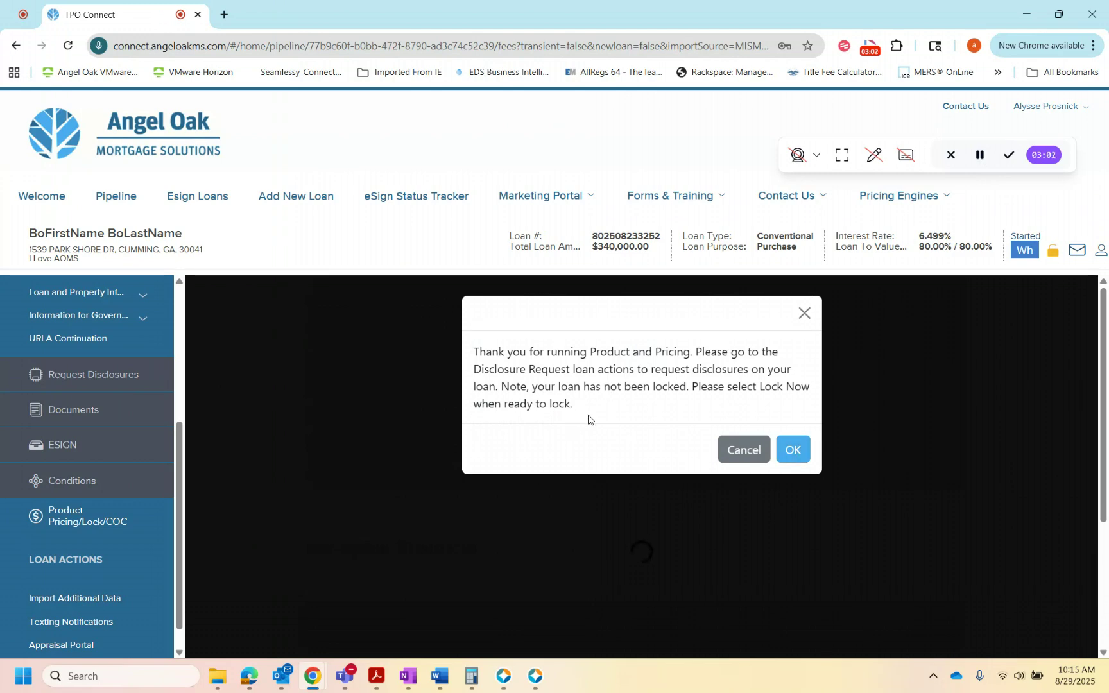
left_click(794, 448)
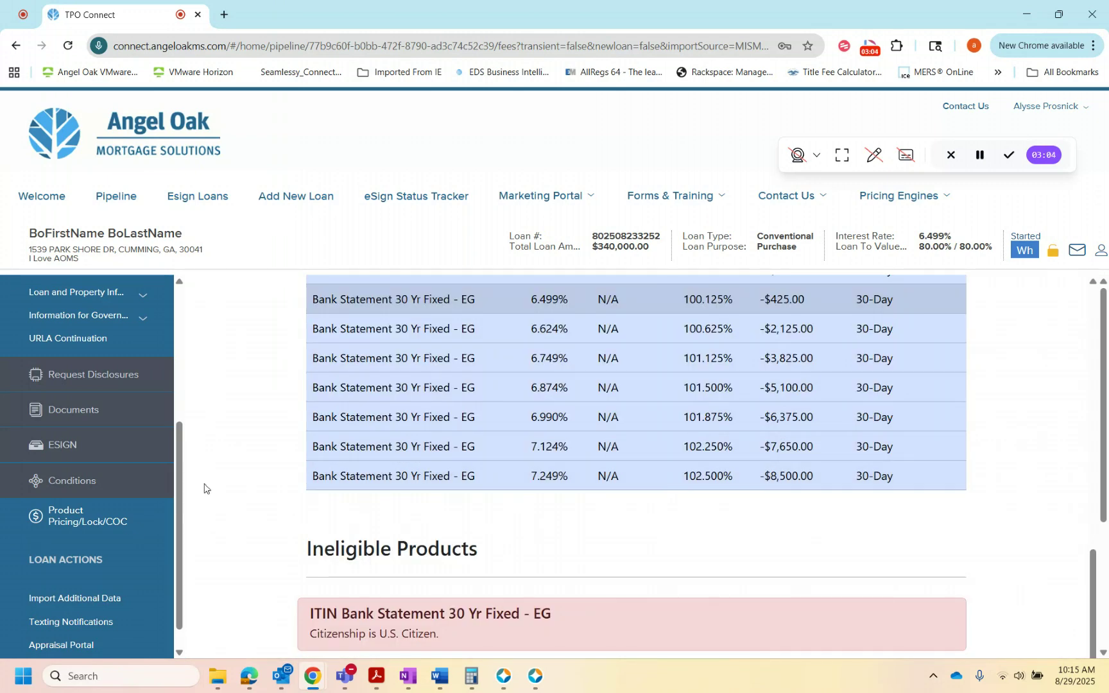
Step: Start the disclosure request and set the borrower-paid compensation as BP % with a value of 2.0
left_click(131, 379)
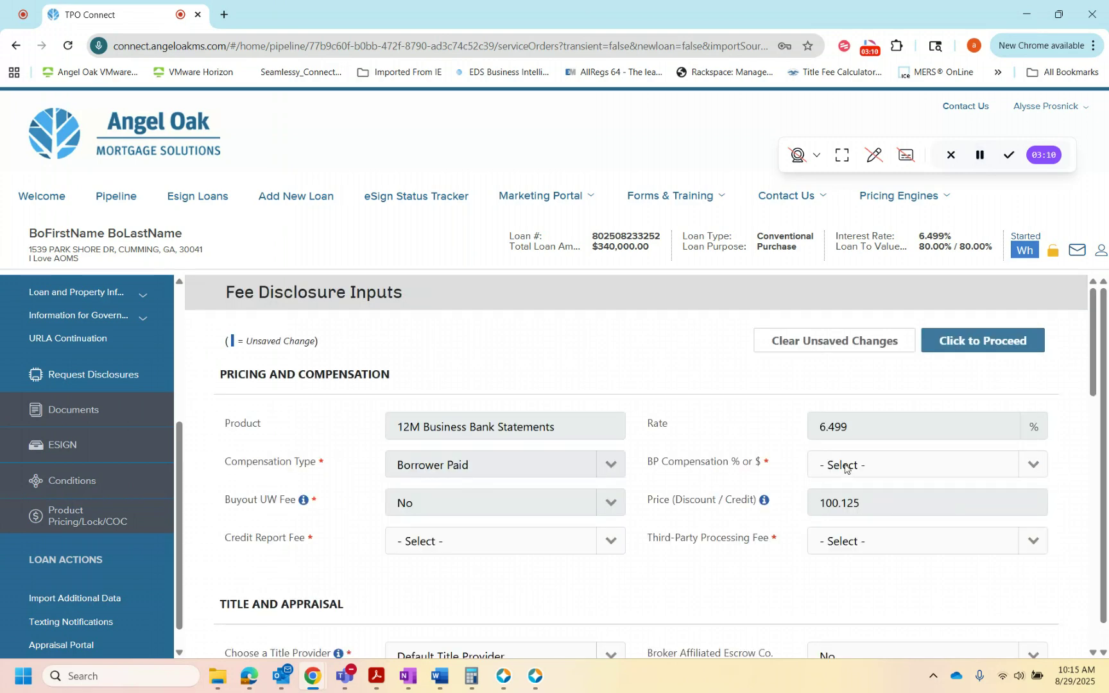
left_click(873, 467)
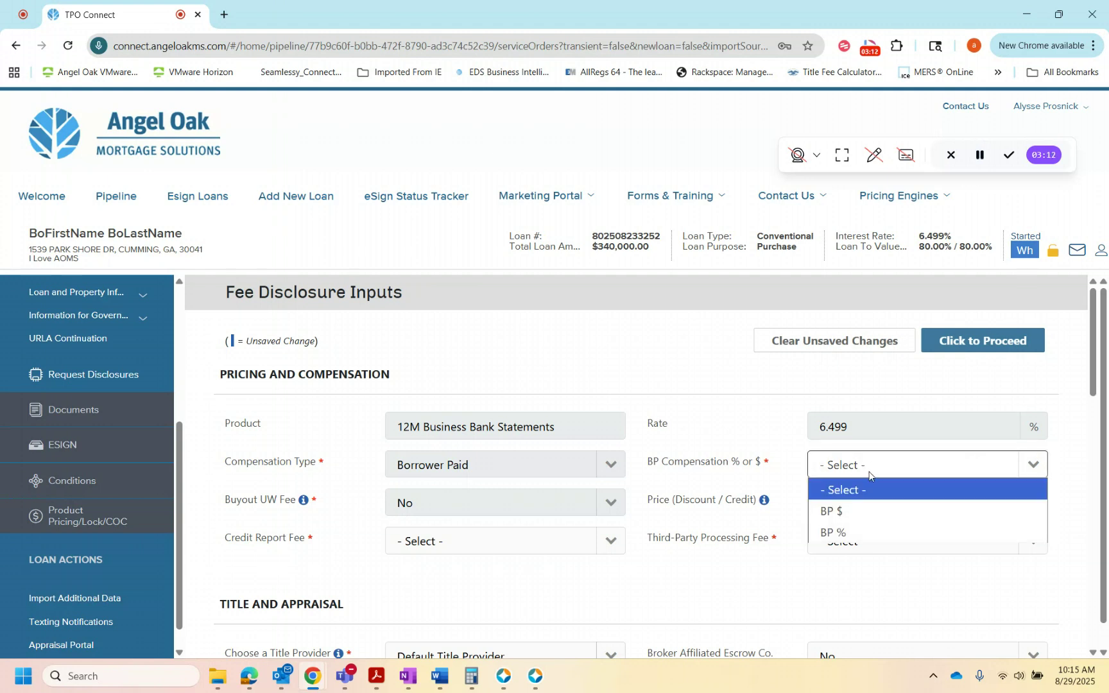
left_click(849, 534)
left_click(411, 493)
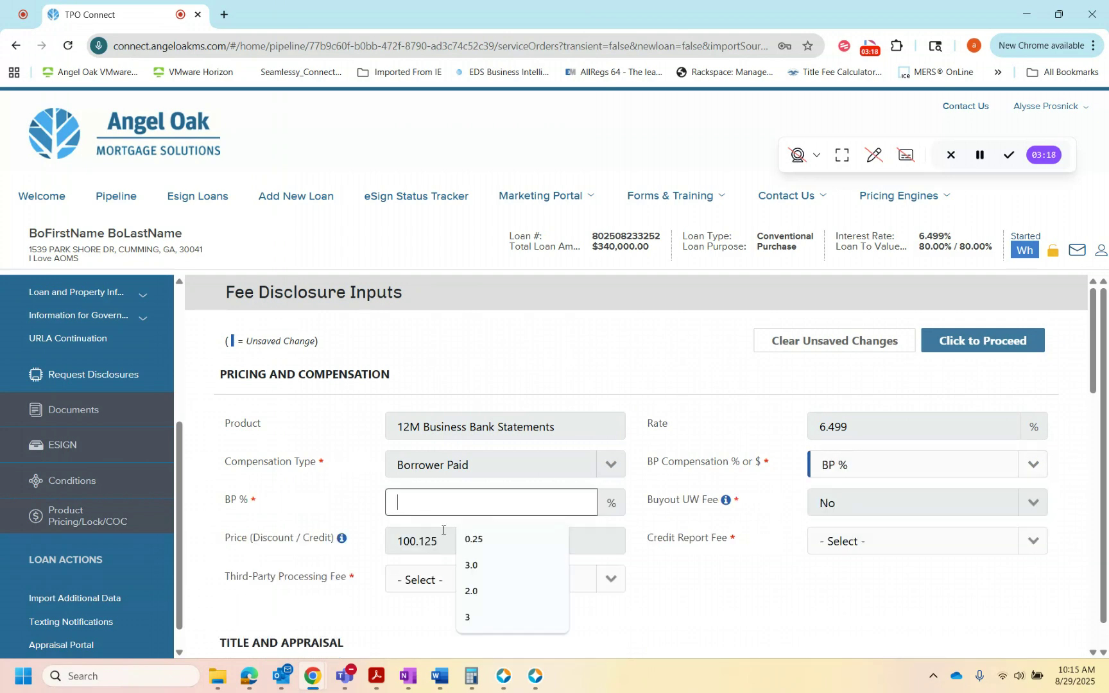
left_click(488, 589)
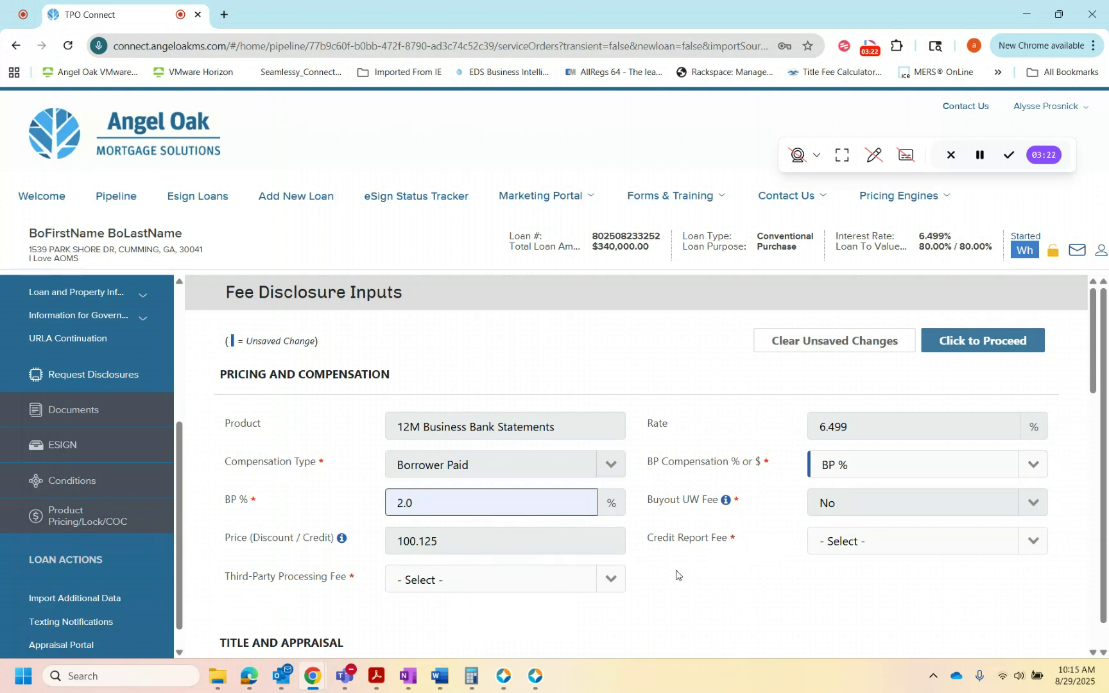
Step: Set Credit Report Fee to Yes and Third-Party Processing Fee to No in the fee disclosure inputs
left_click(881, 546)
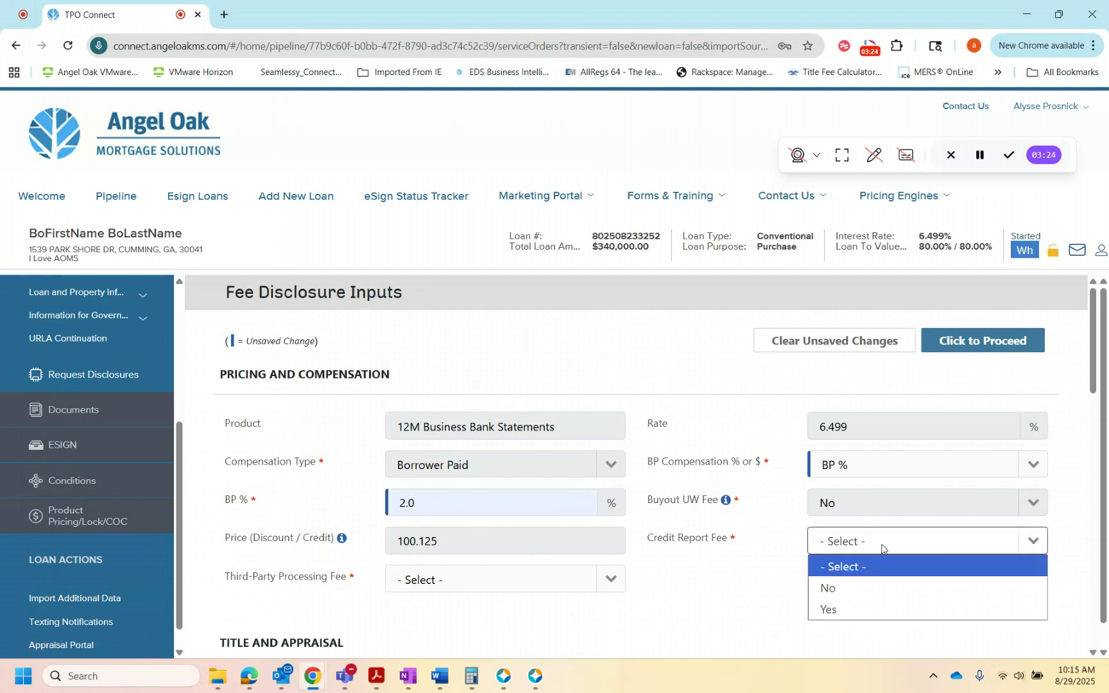
left_click(860, 609)
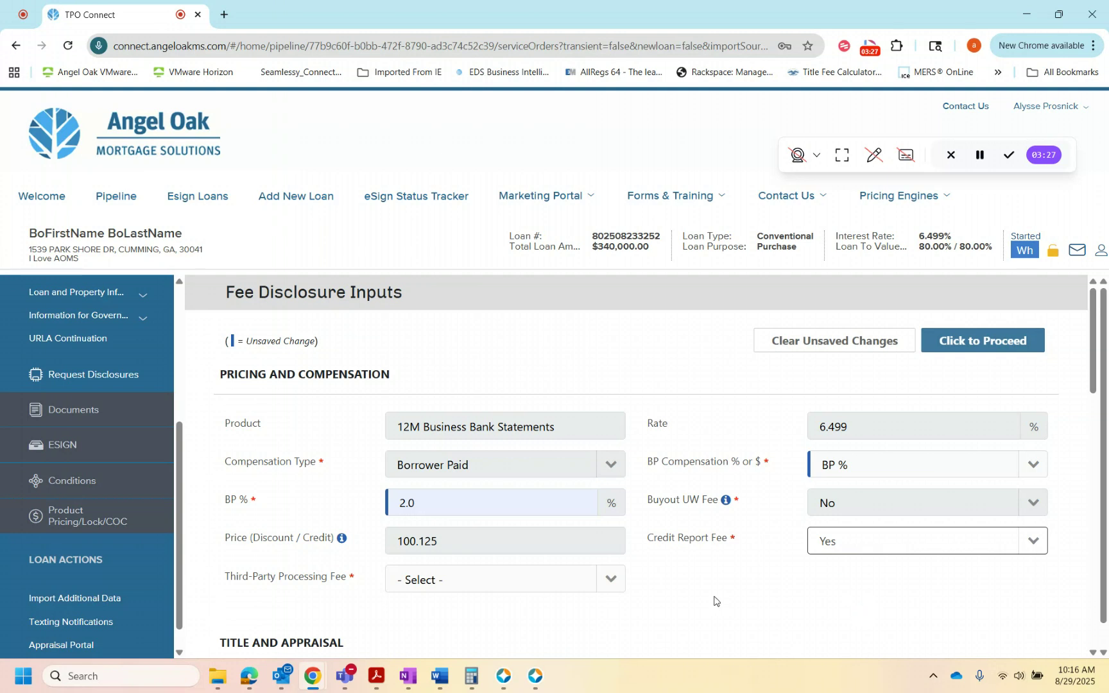
left_click(563, 580)
left_click(551, 625)
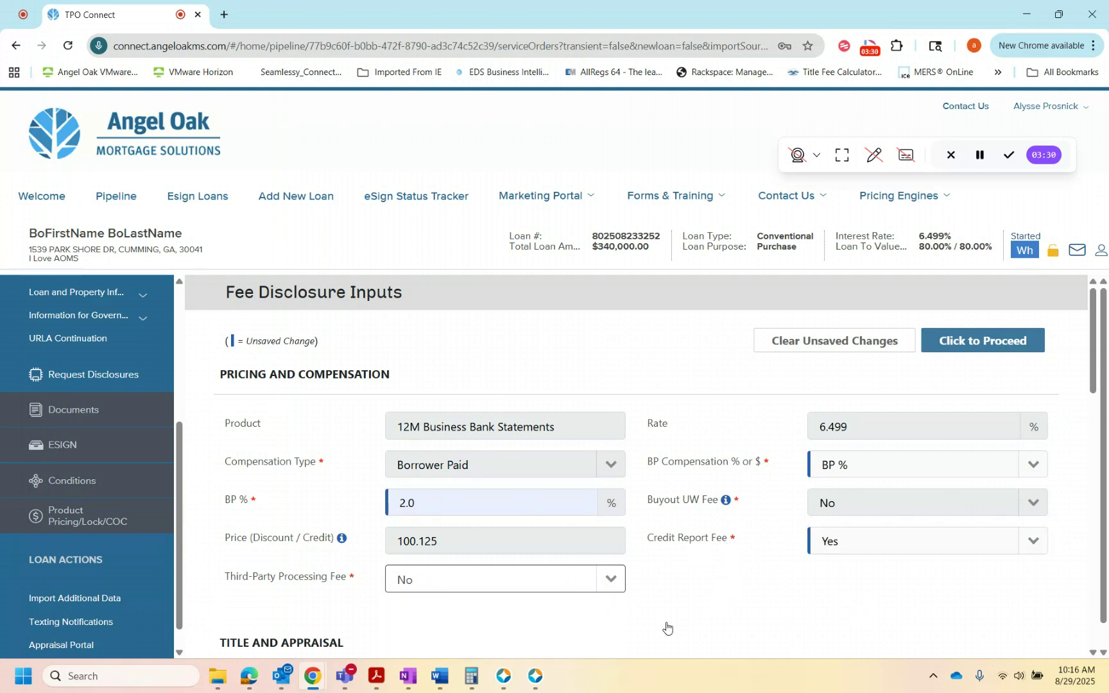
Step: Keep Default Title Provider as the title provider, review the remaining fee disclosure inputs, and proceed to the fee itemization
scroll(744, 578, "down", 1)
scroll(739, 563, "down", 3)
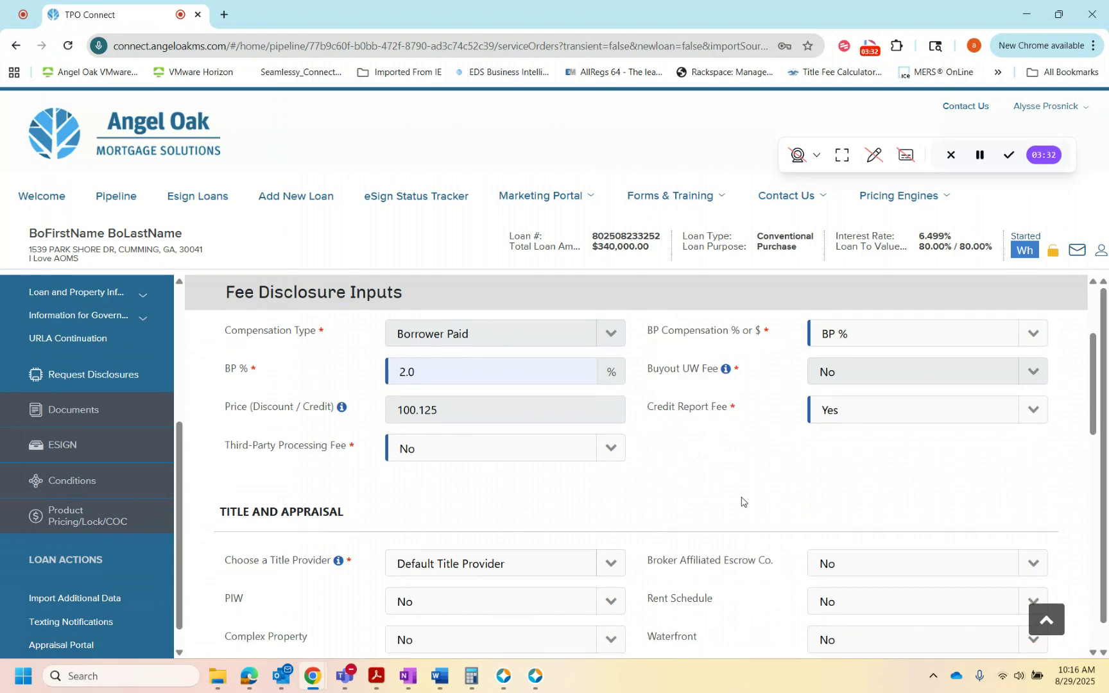
scroll(746, 499, "down", 2)
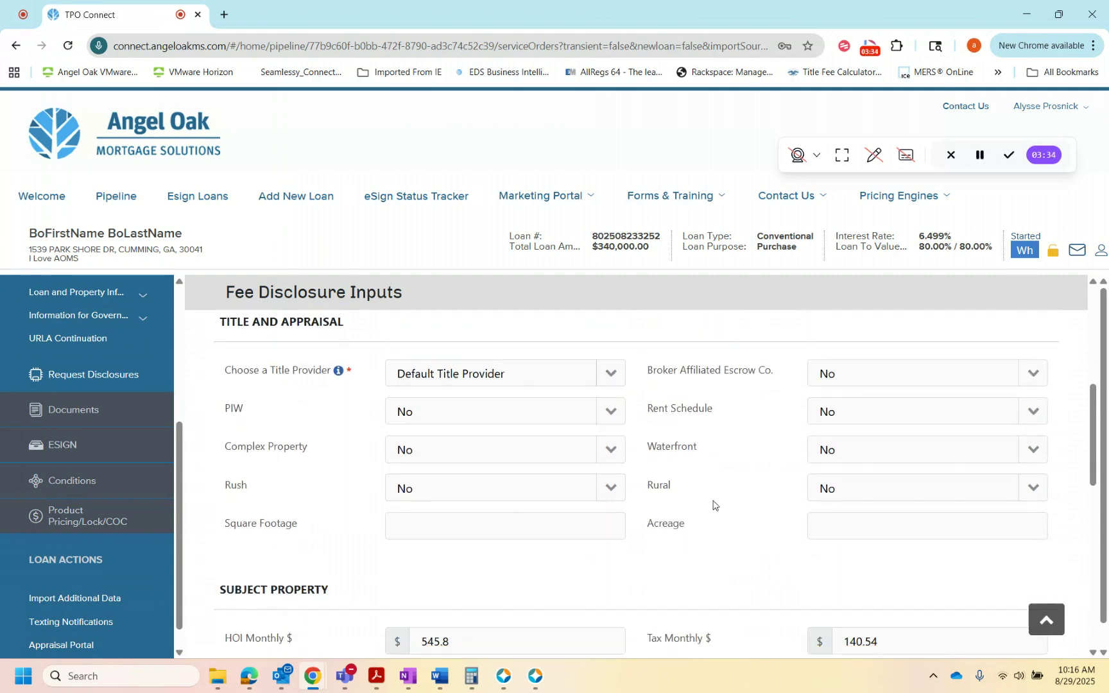
left_click(614, 374)
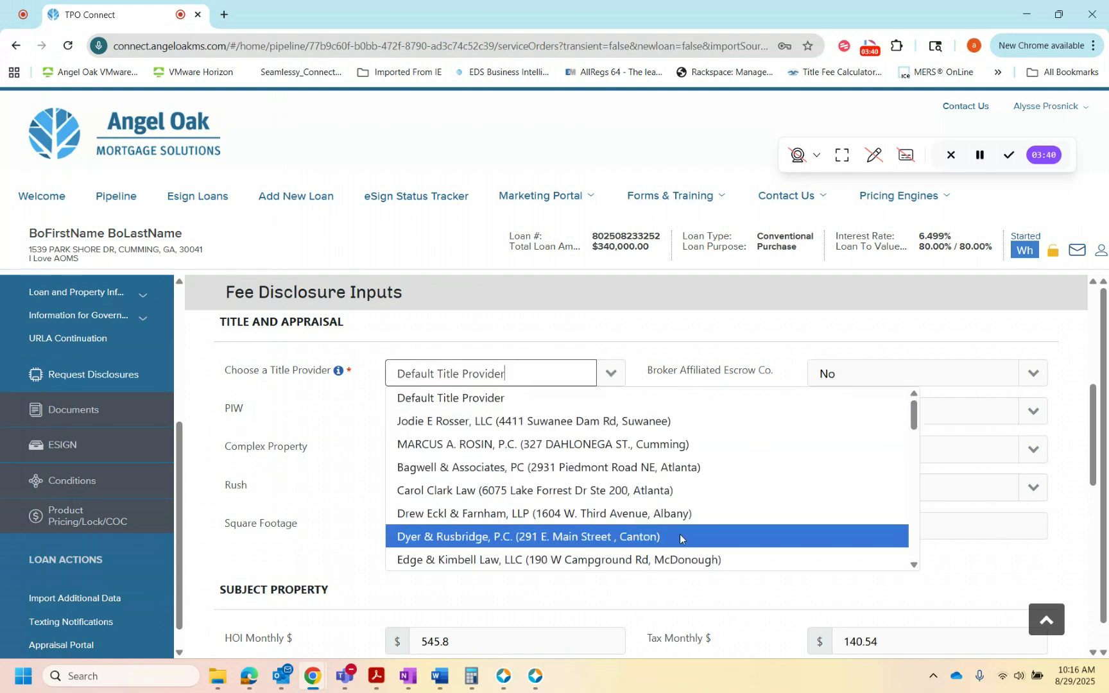
left_click(647, 402)
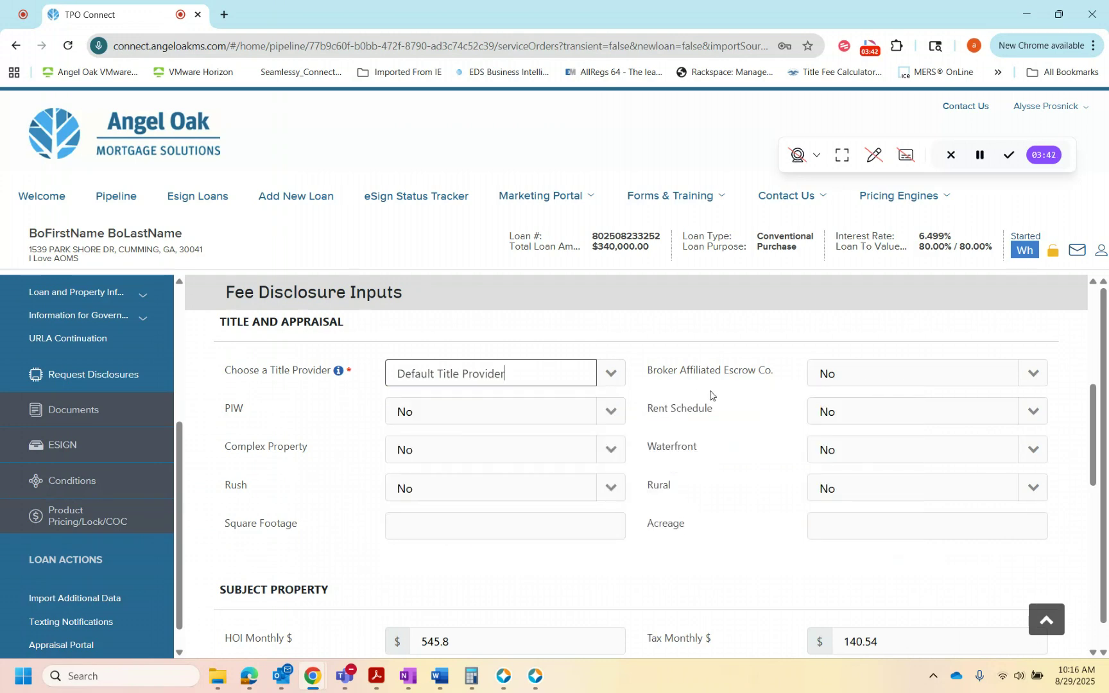
scroll(739, 488, "down", 1)
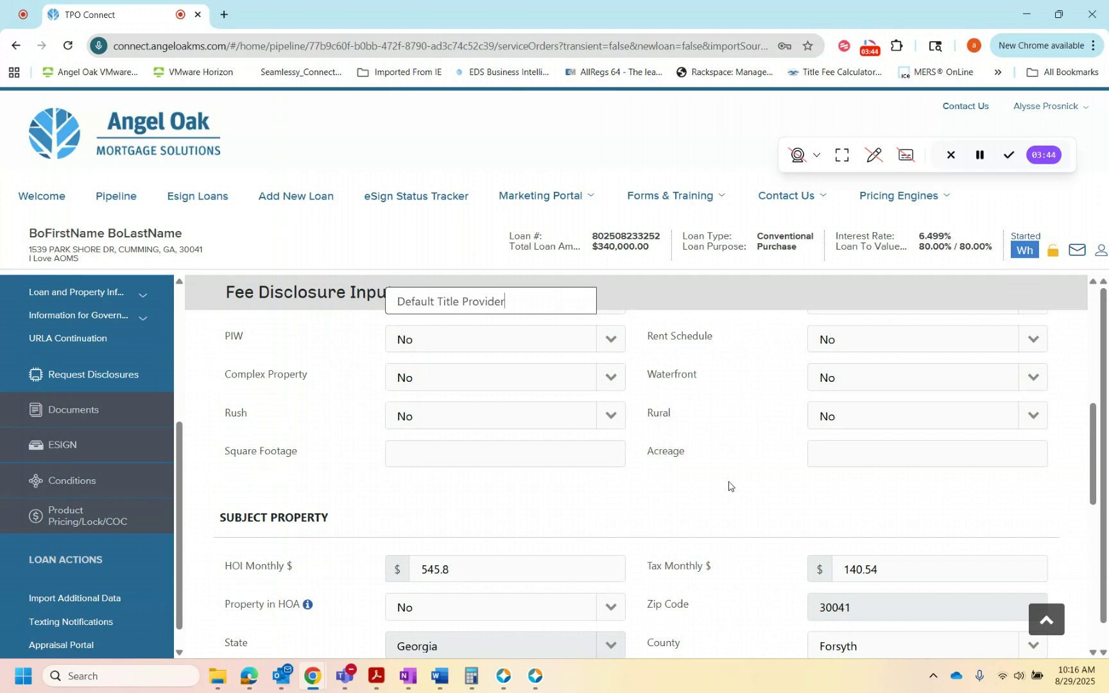
scroll(725, 459, "up", 5)
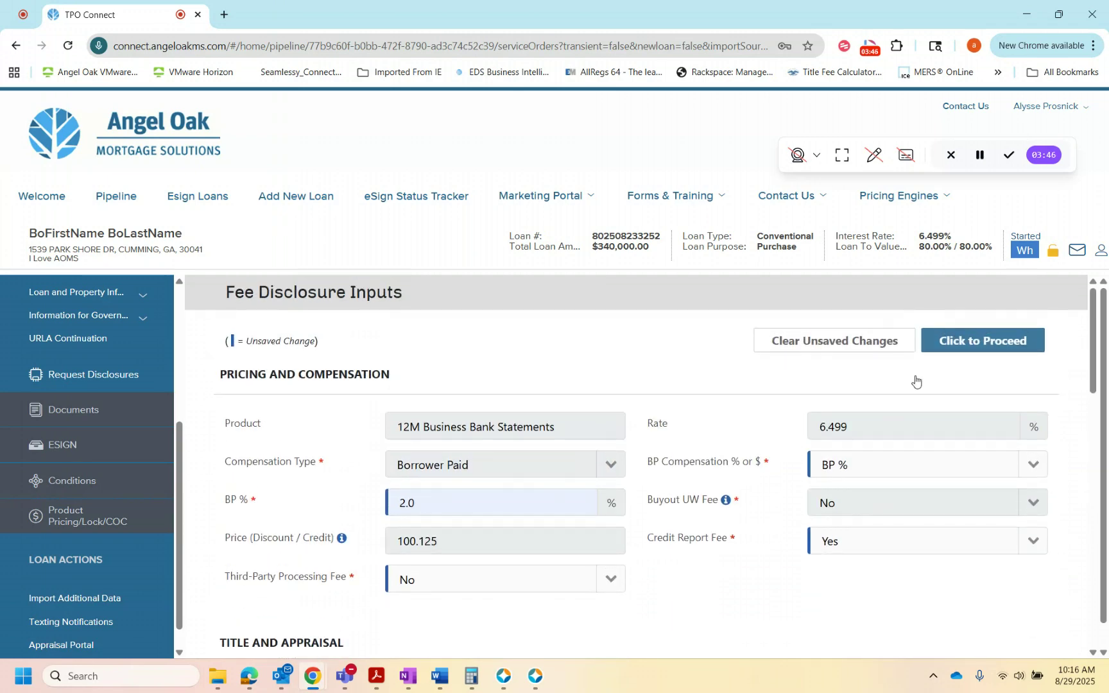
left_click(1003, 339)
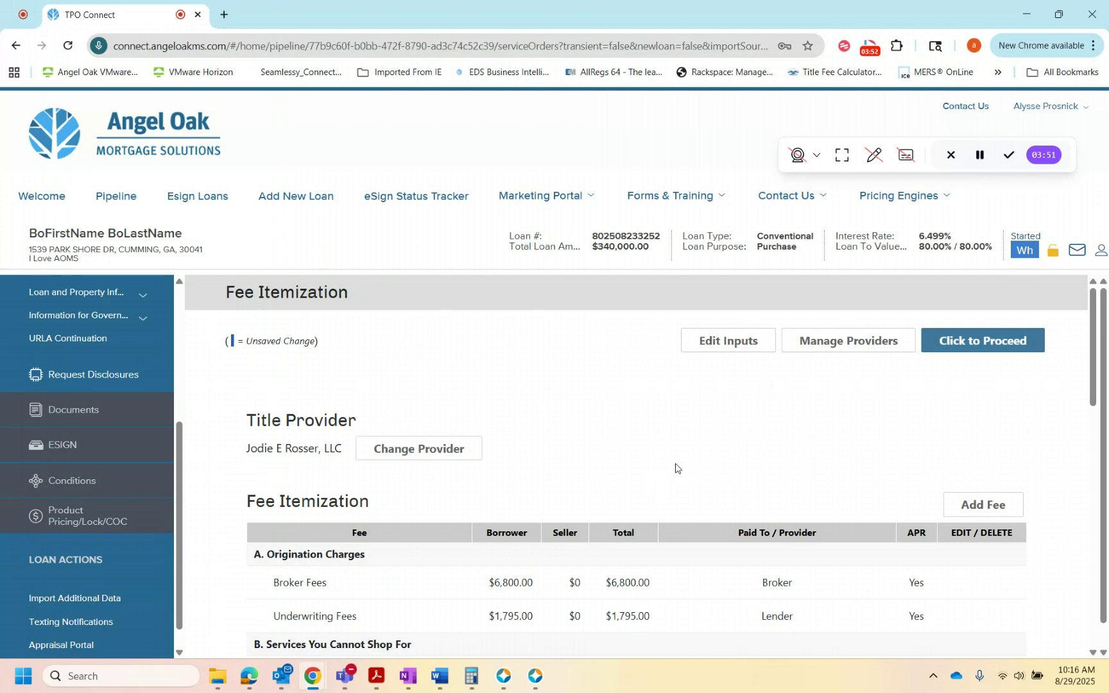
Step: Edit the State Tax/Stamps fee under Taxes and Other Government Fees, copying the buyer amount of 1445.00 into the seller amount
scroll(707, 465, "down", 4)
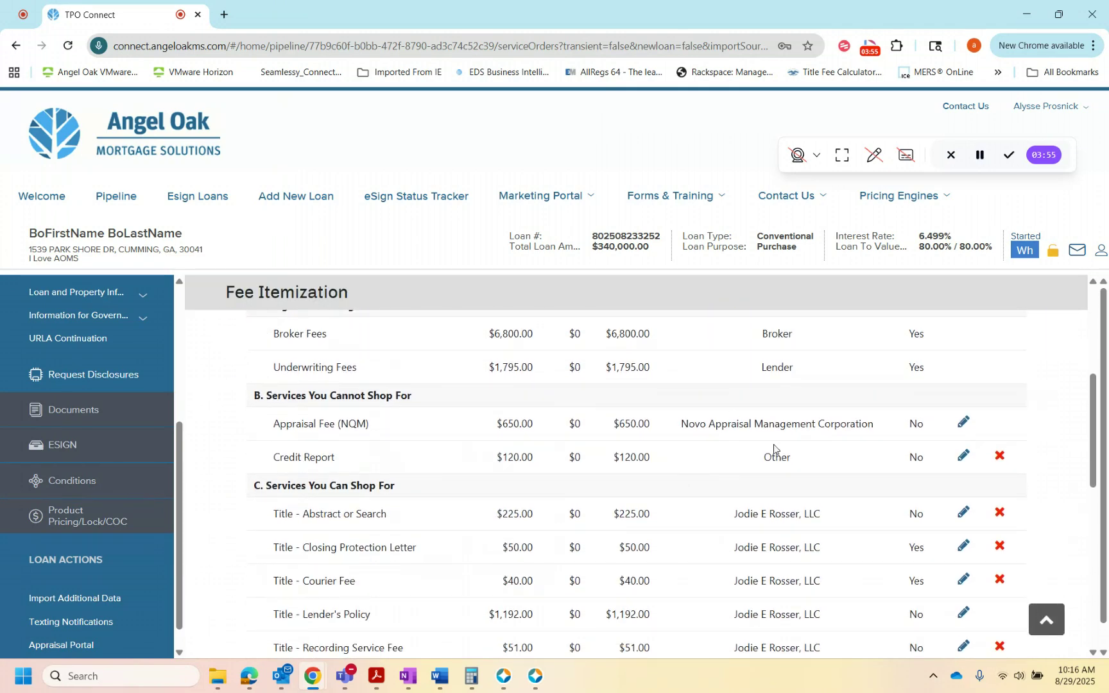
scroll(670, 460, "down", 5)
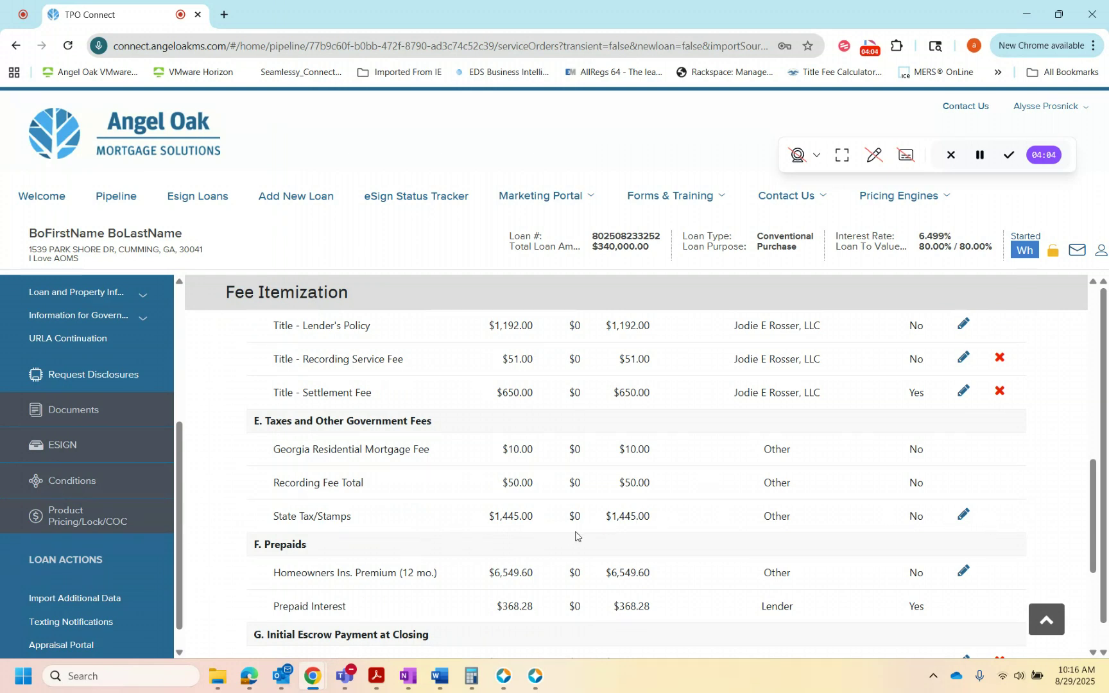
left_click(962, 517)
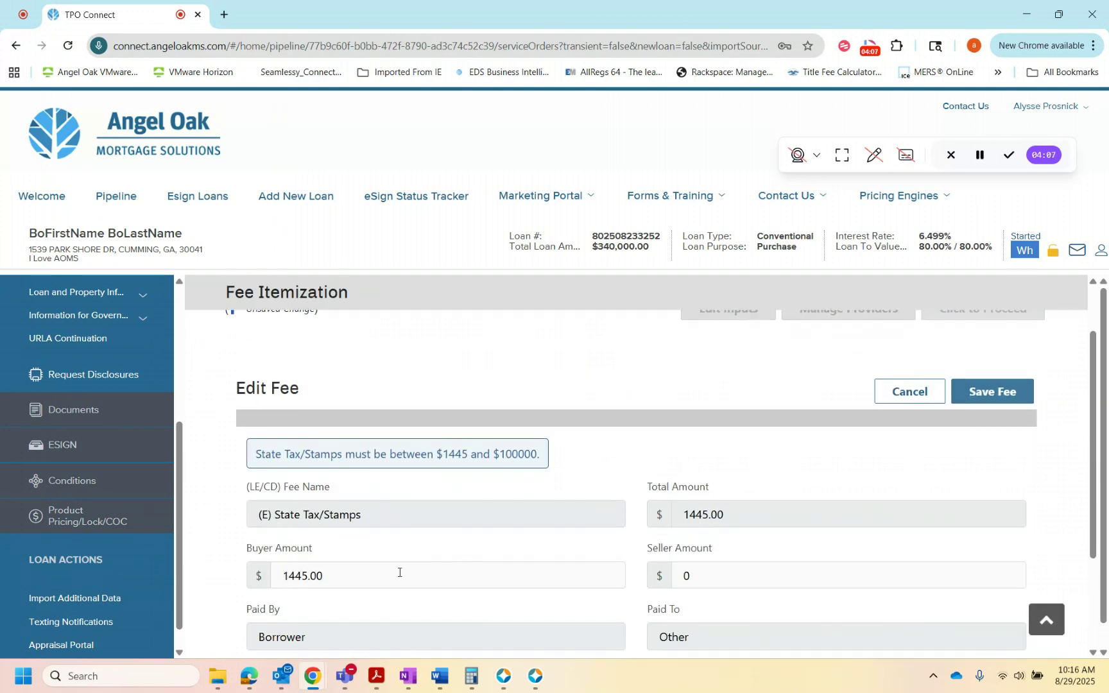
left_click(399, 572)
key("ctrl+c")
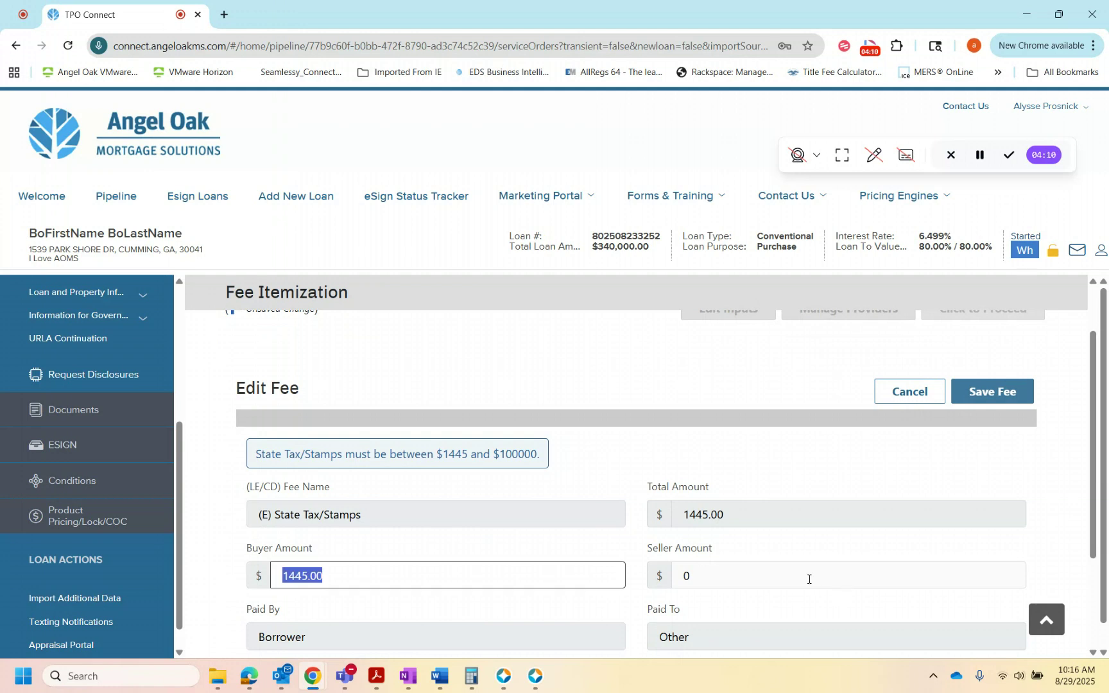
left_click(810, 572)
key("ctrl+v")
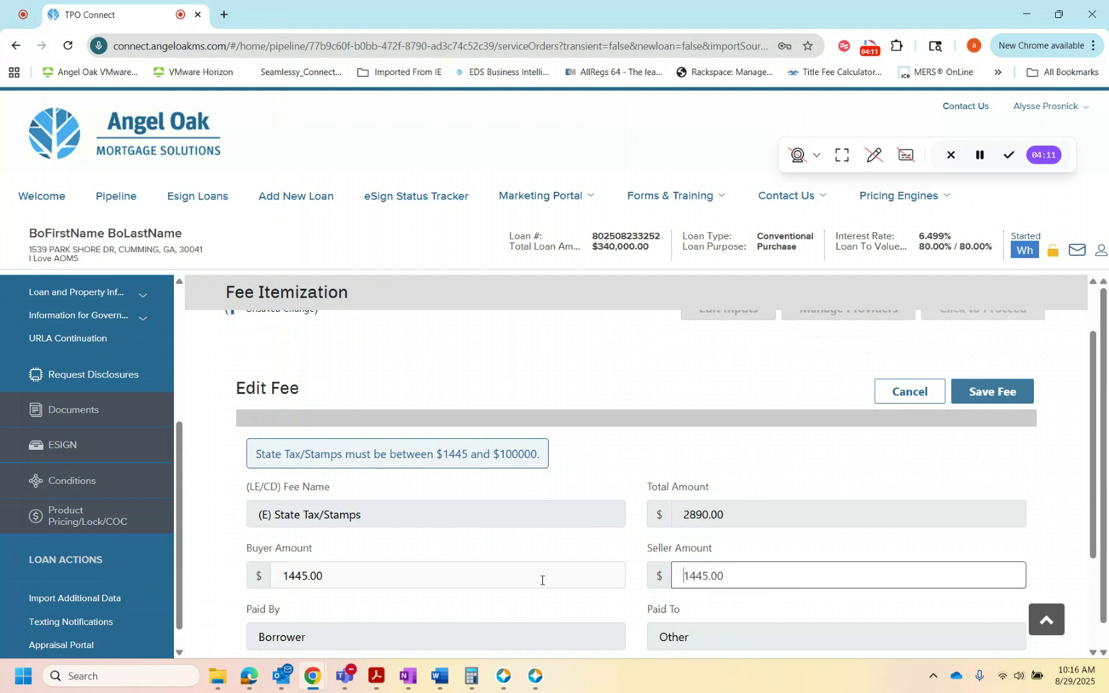
Step: Set the State Tax/Stamps buyer amount to 0.00 and save the fee
left_click(361, 579)
left_click_drag(336, 570, 183, 552)
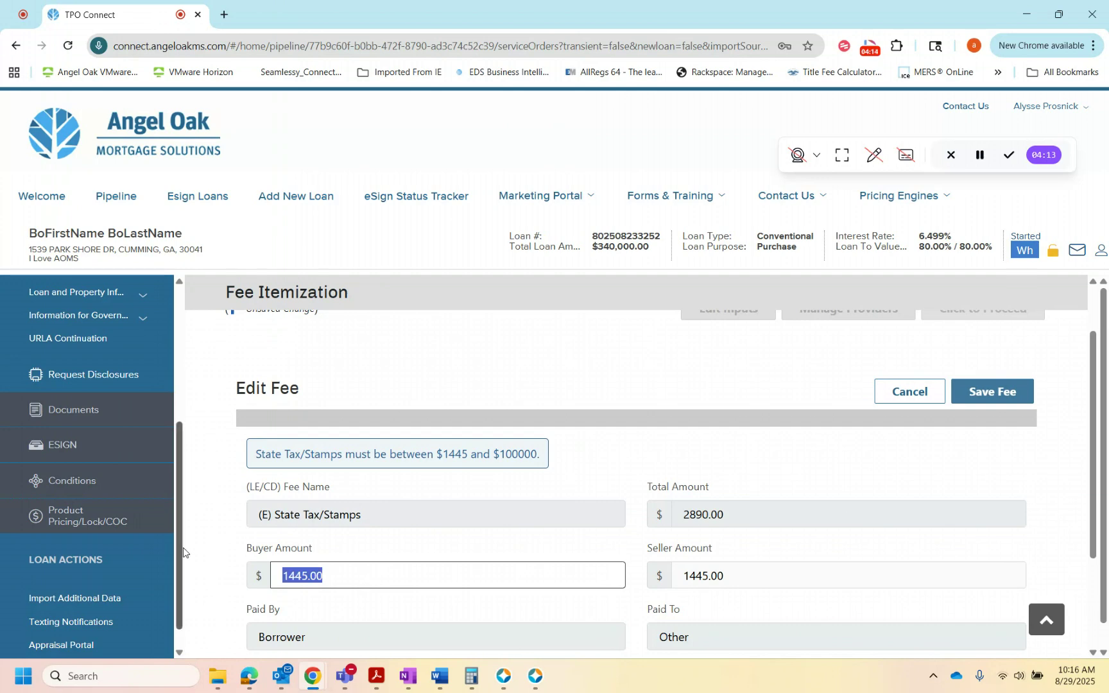
type("0.00")
key("Tab")
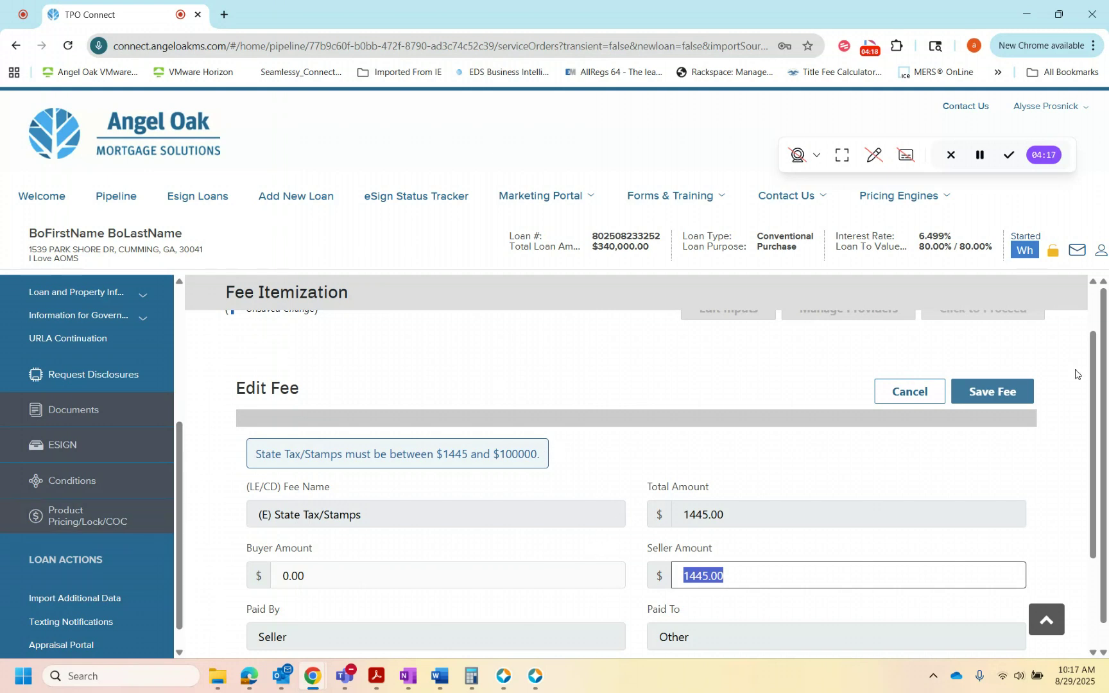
left_click(1010, 395)
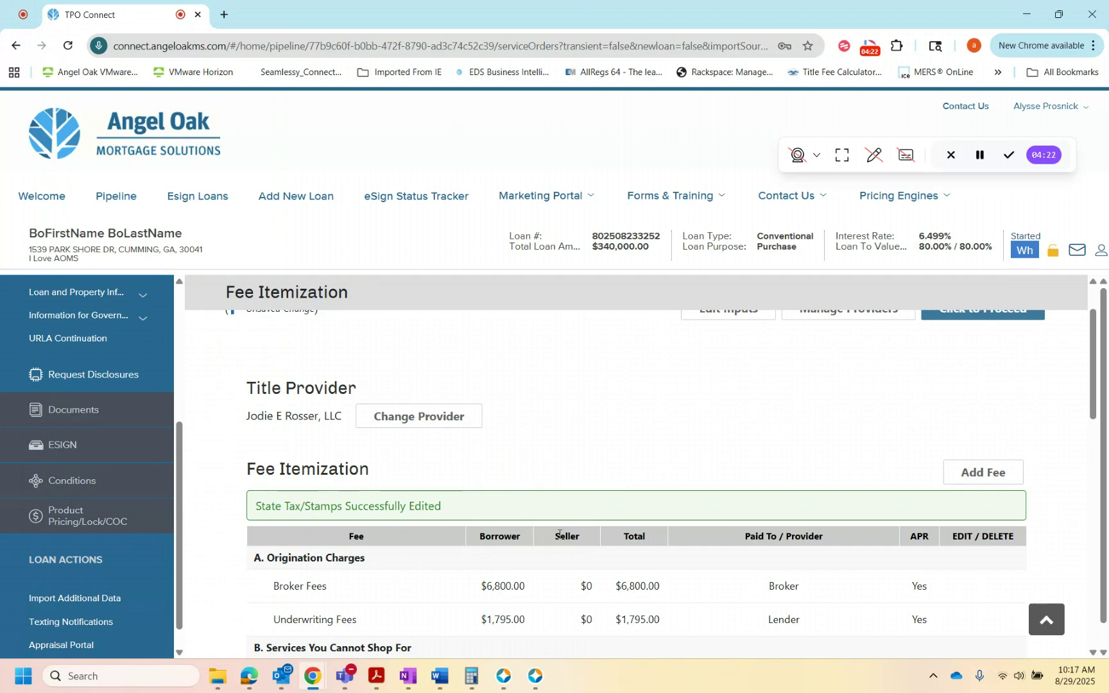
Step: Set the Credit Report fee's total amount to 150.00 under Services You Cannot Shop For and save the fee
scroll(558, 520, "down", 7)
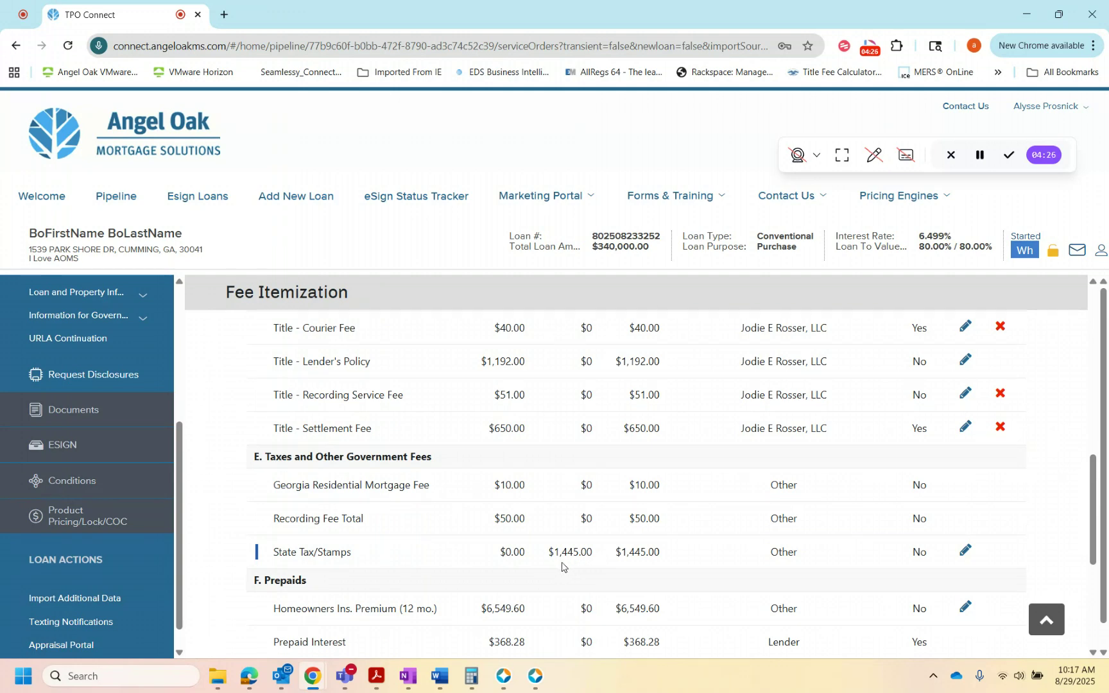
scroll(567, 563, "up", 3)
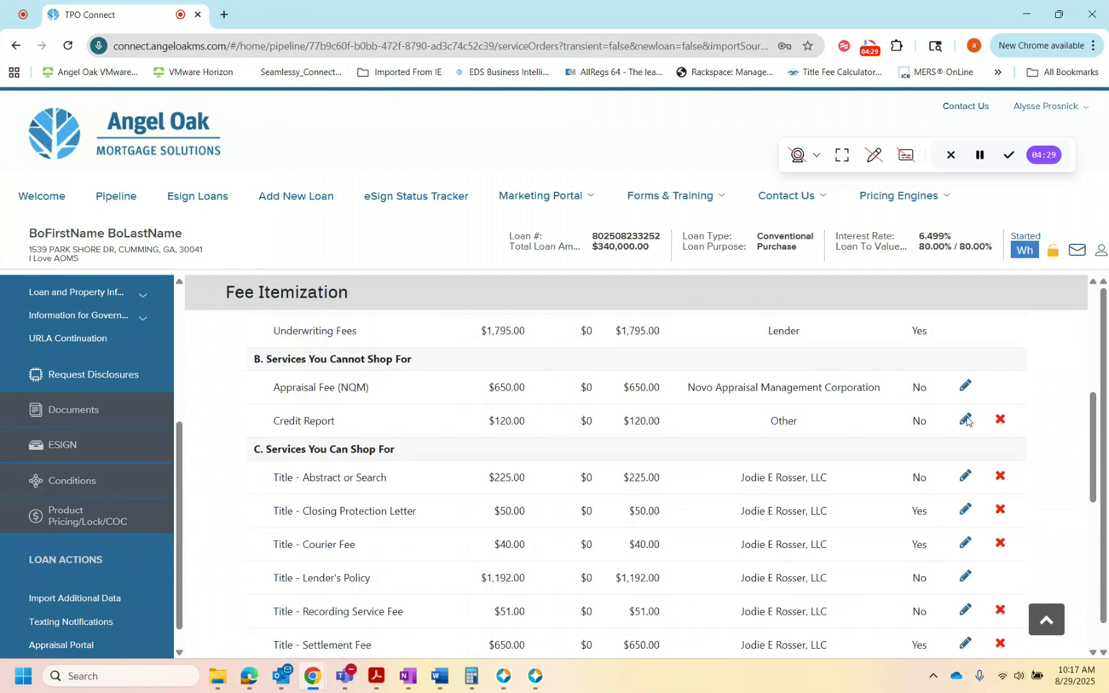
left_click(964, 422)
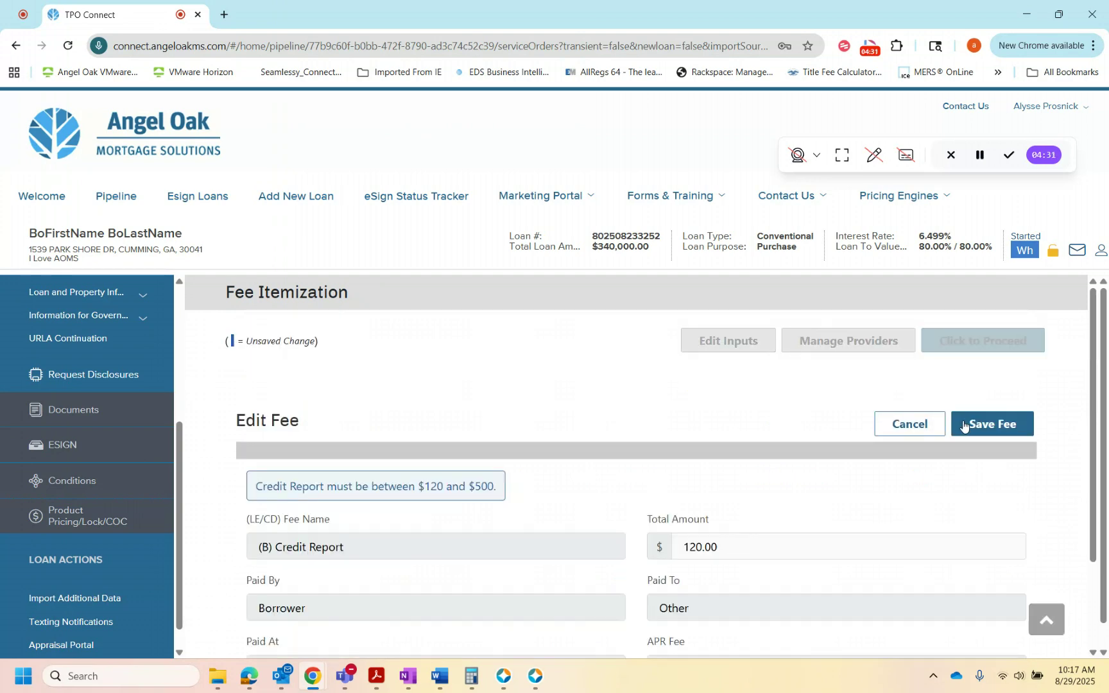
scroll(816, 482, "down", 1)
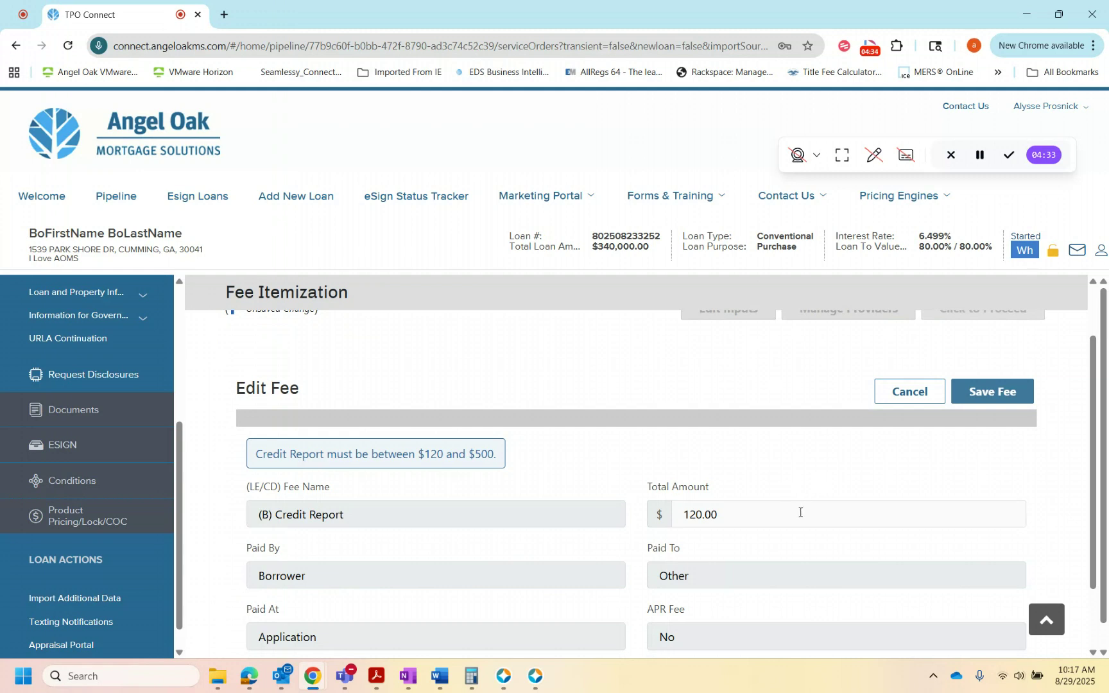
left_click_drag(799, 513, 637, 517)
type("15")
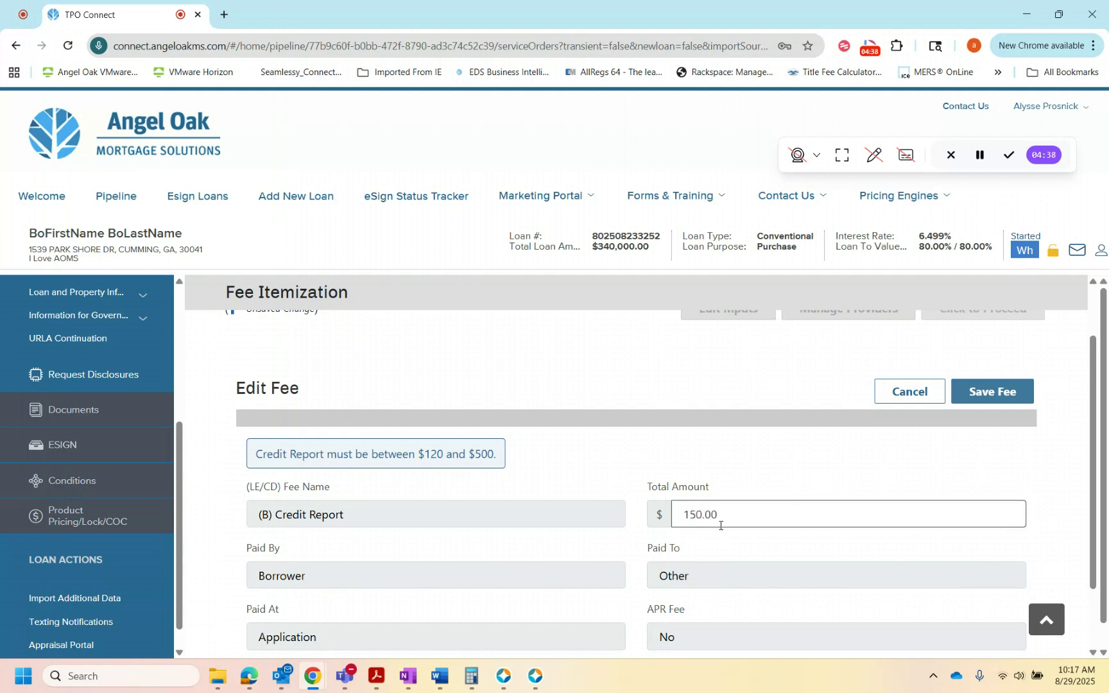
left_click(987, 394)
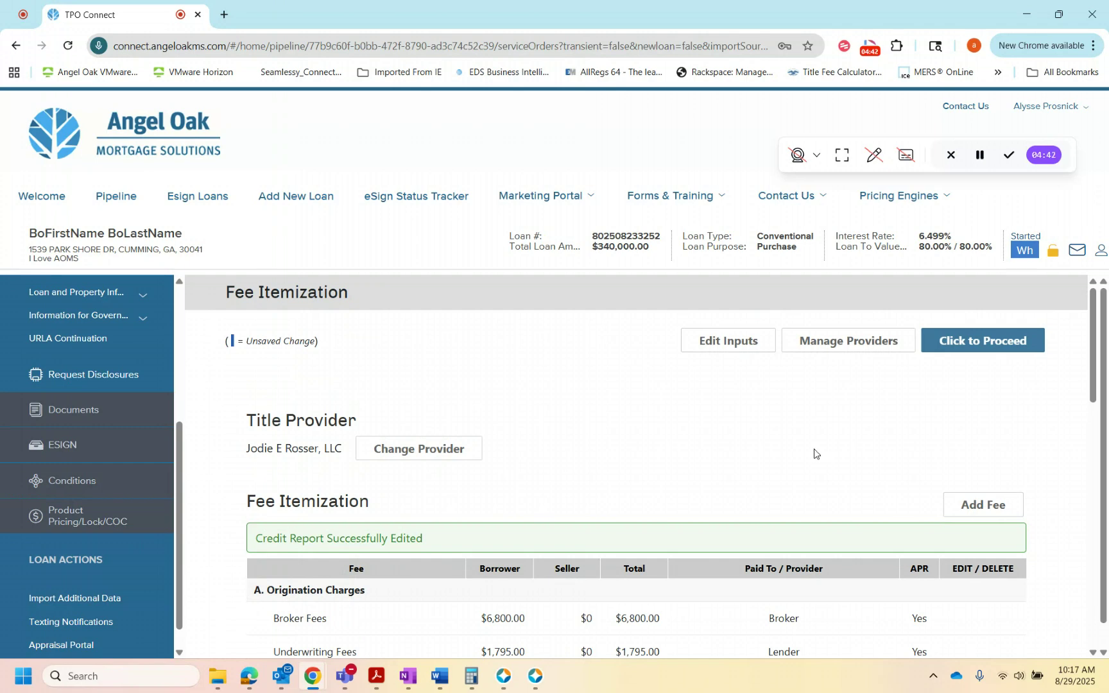
Step: Review the edited fees in the fee itemization and proceed to the LE preview
scroll(600, 462, "down", 8)
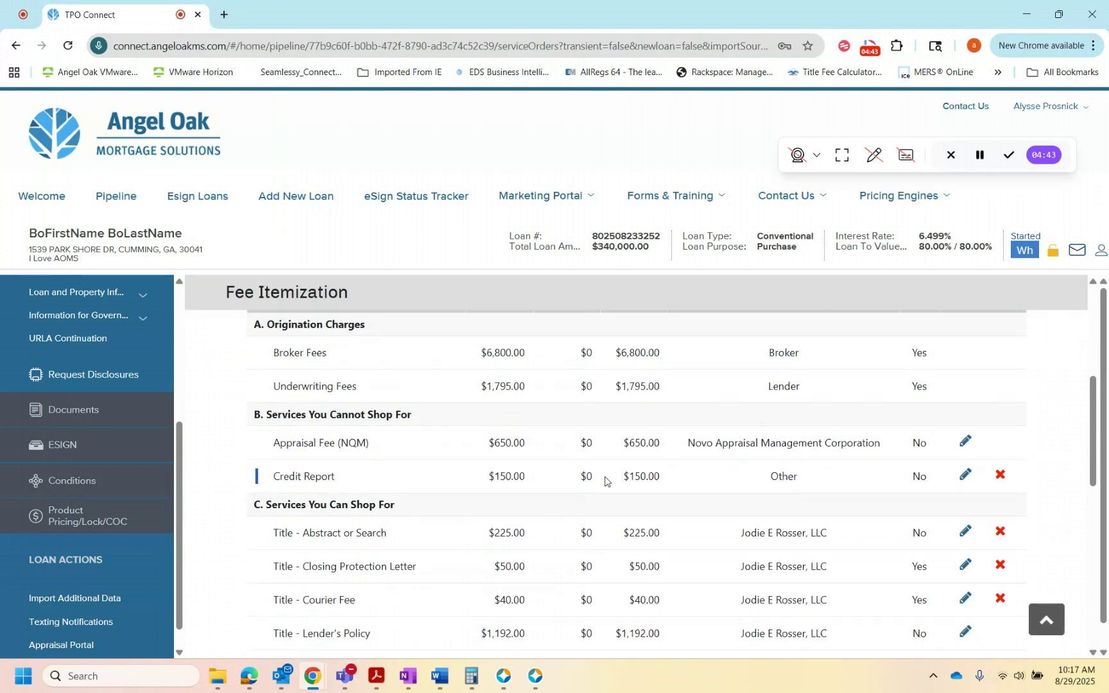
scroll(605, 521, "down", 3)
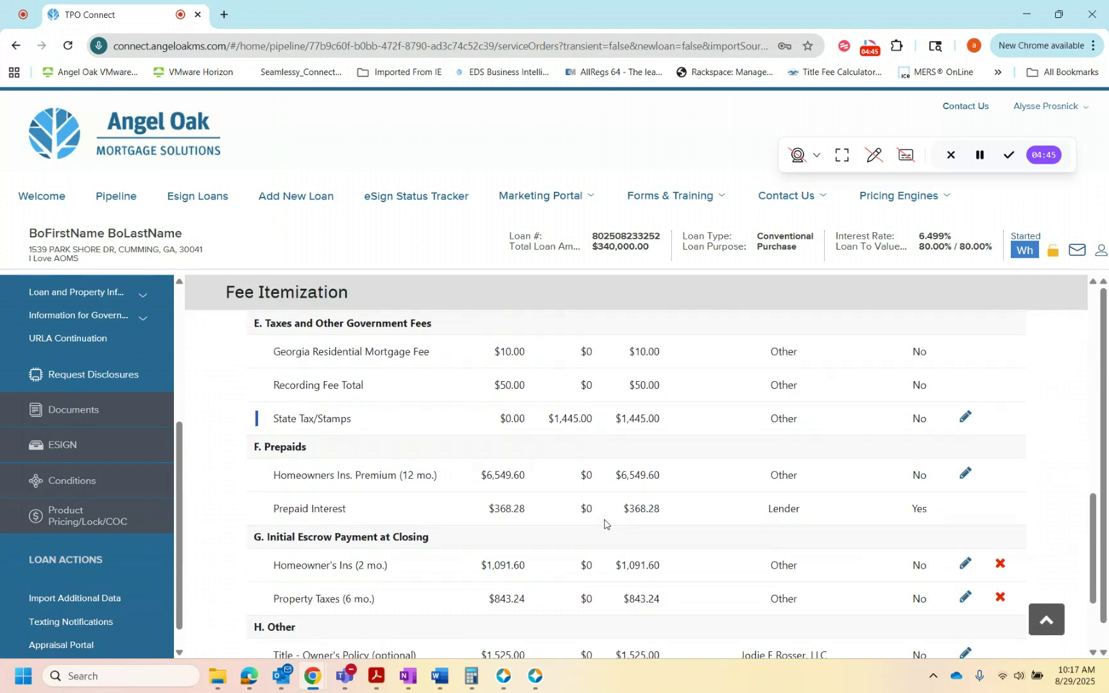
scroll(605, 522, "up", 10)
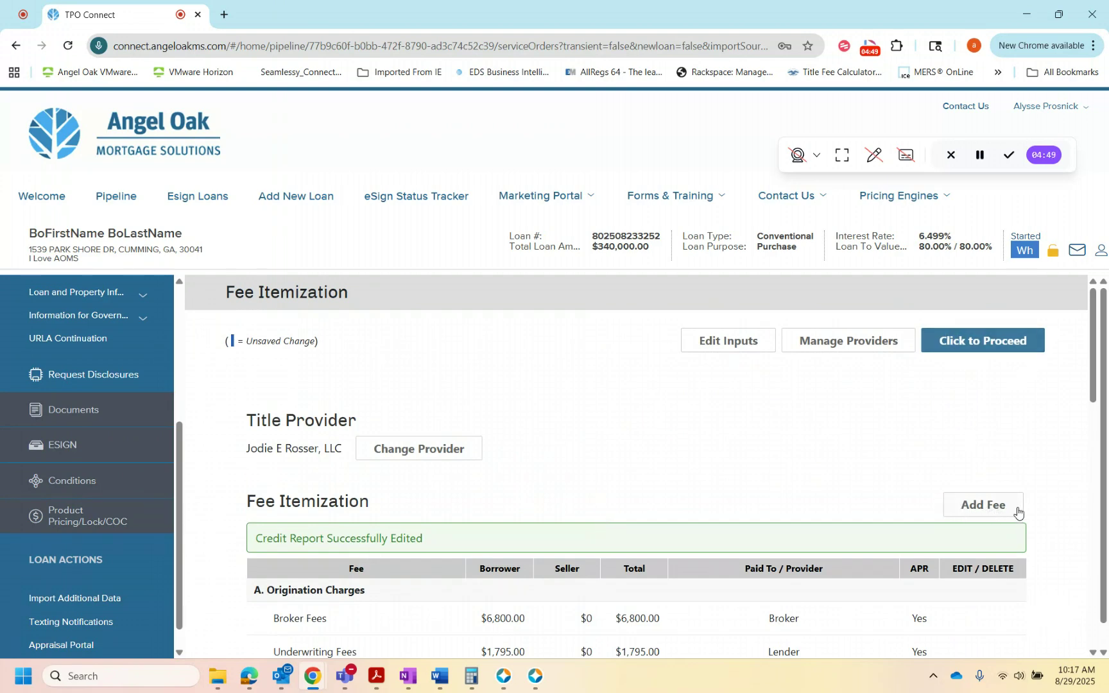
left_click(1003, 349)
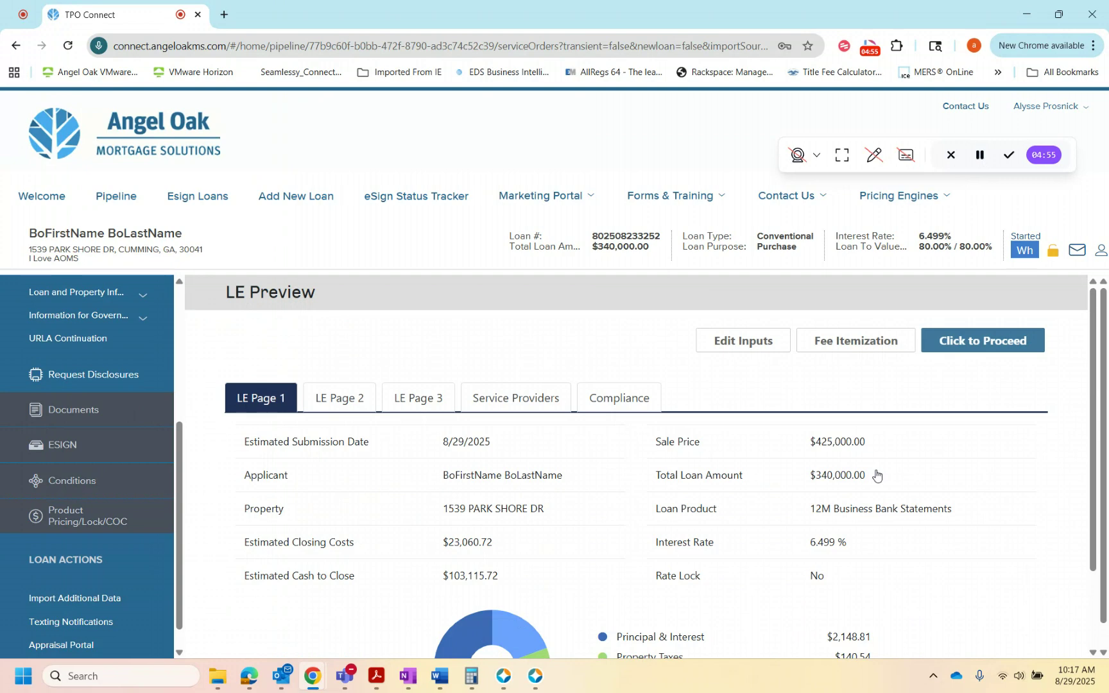
Step: Review the loan costs, other costs and cash-to-close calculation on LE Page 2, and proceed to the request confirmation
left_click(327, 401)
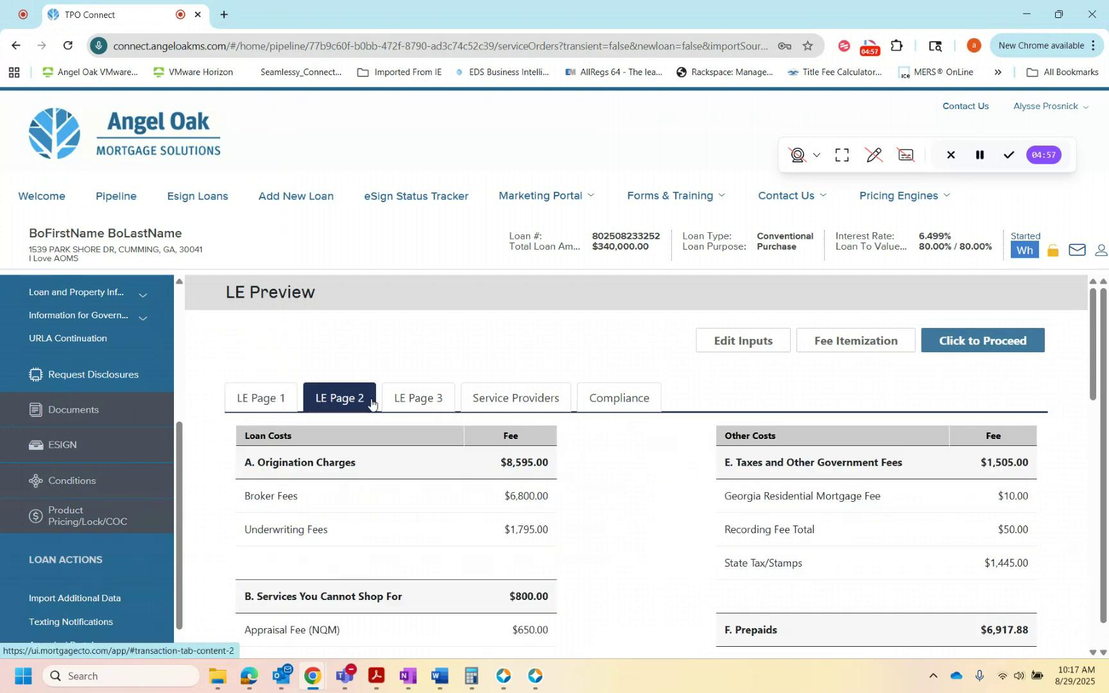
scroll(668, 499, "down", 1)
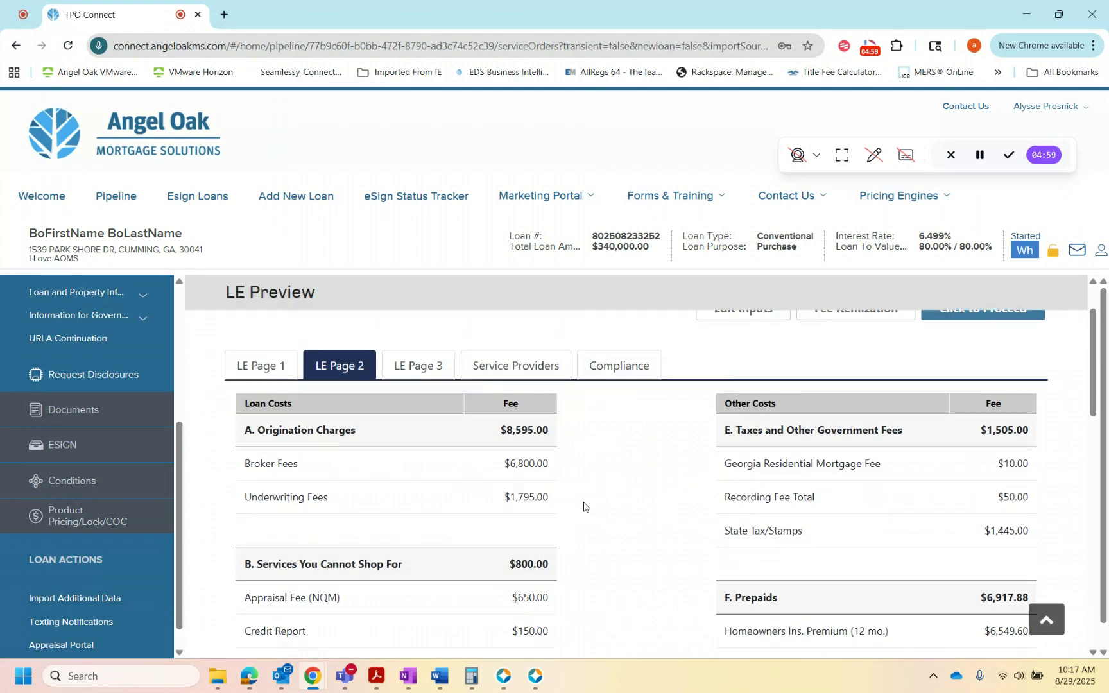
scroll(582, 510, "down", 3)
scroll(582, 509, "down", 10)
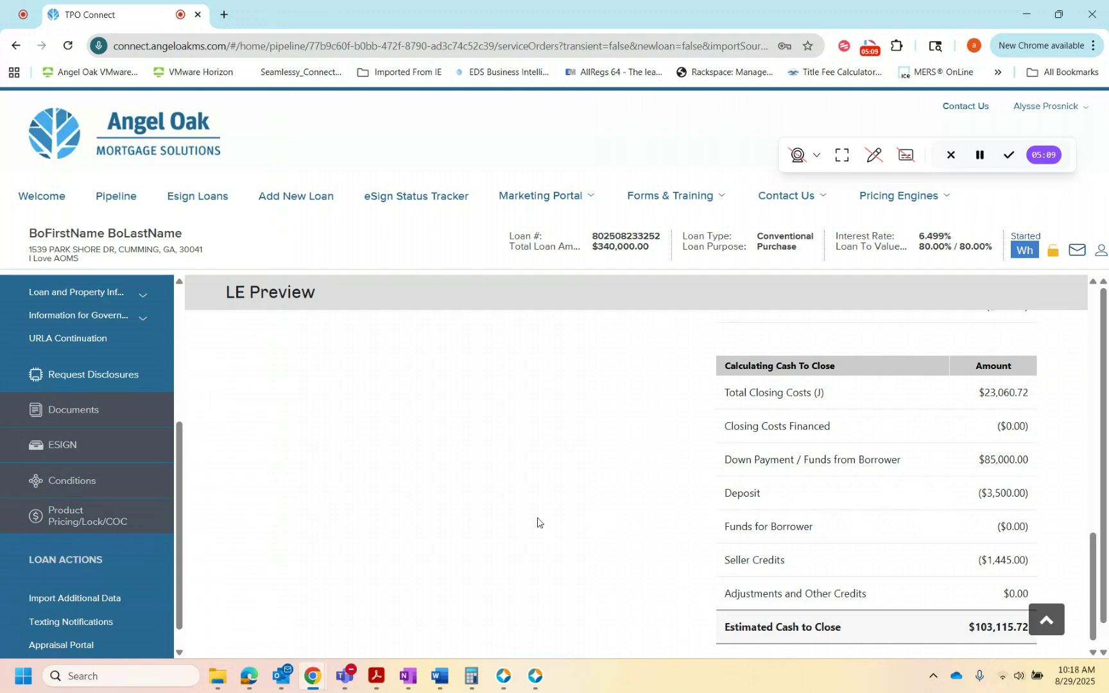
scroll(536, 516, "up", 5)
scroll(535, 510, "up", 5)
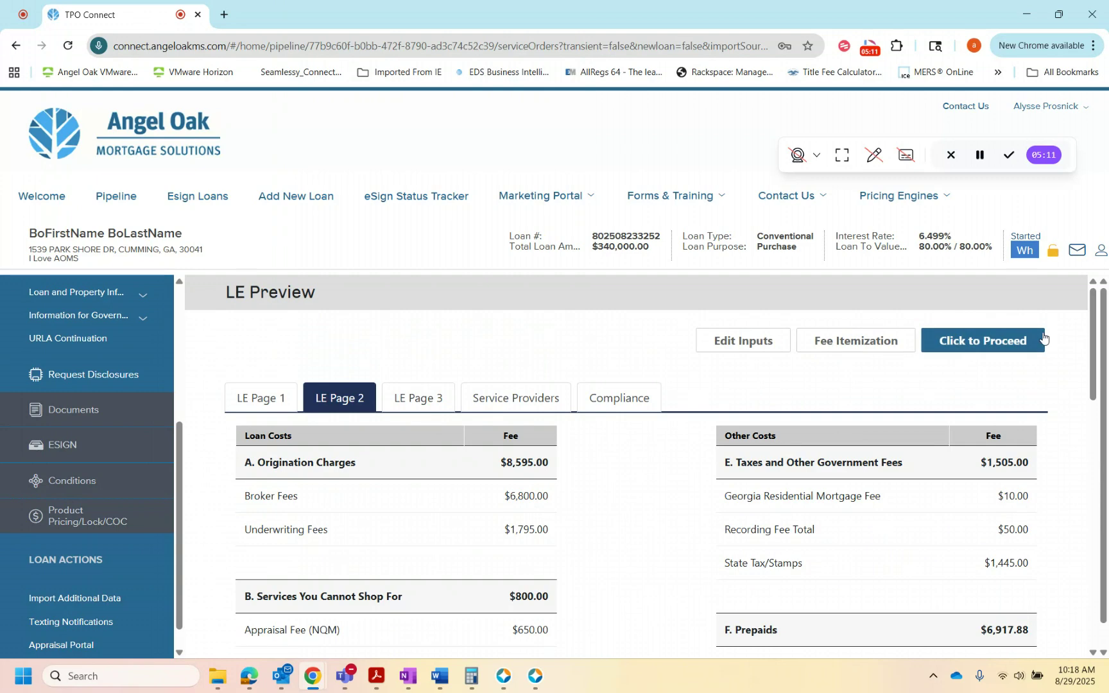
left_click(1009, 343)
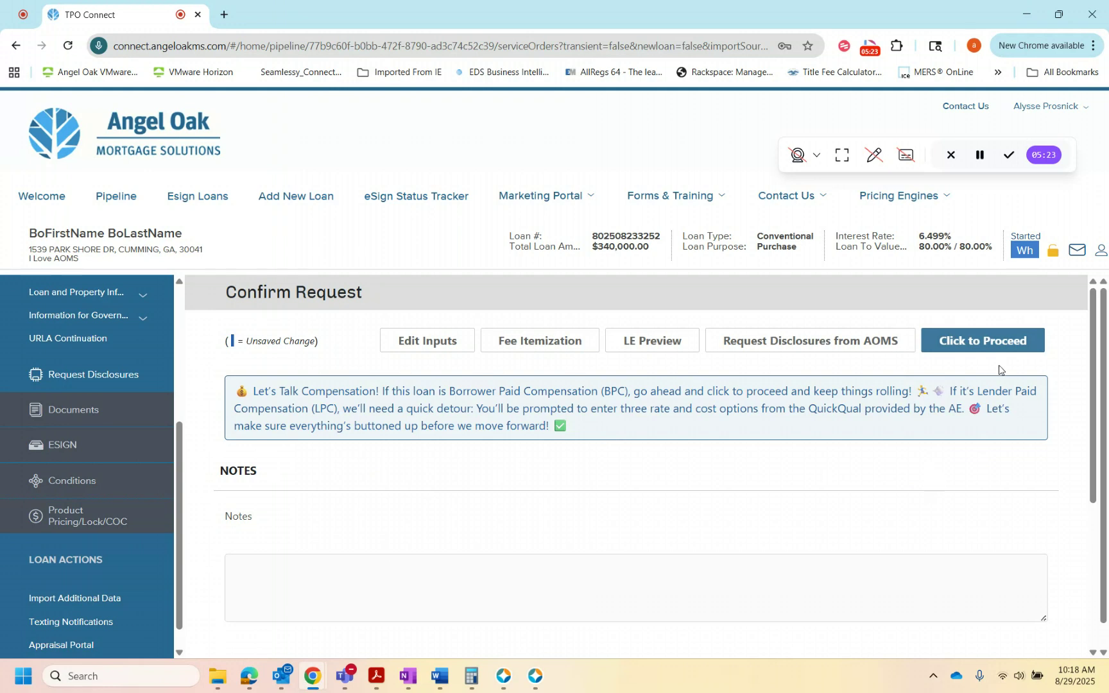
Step: Proceed through the request confirmation and instant disclosure introduction to the loan application audit, and set New Construction to Yes
left_click(1024, 343)
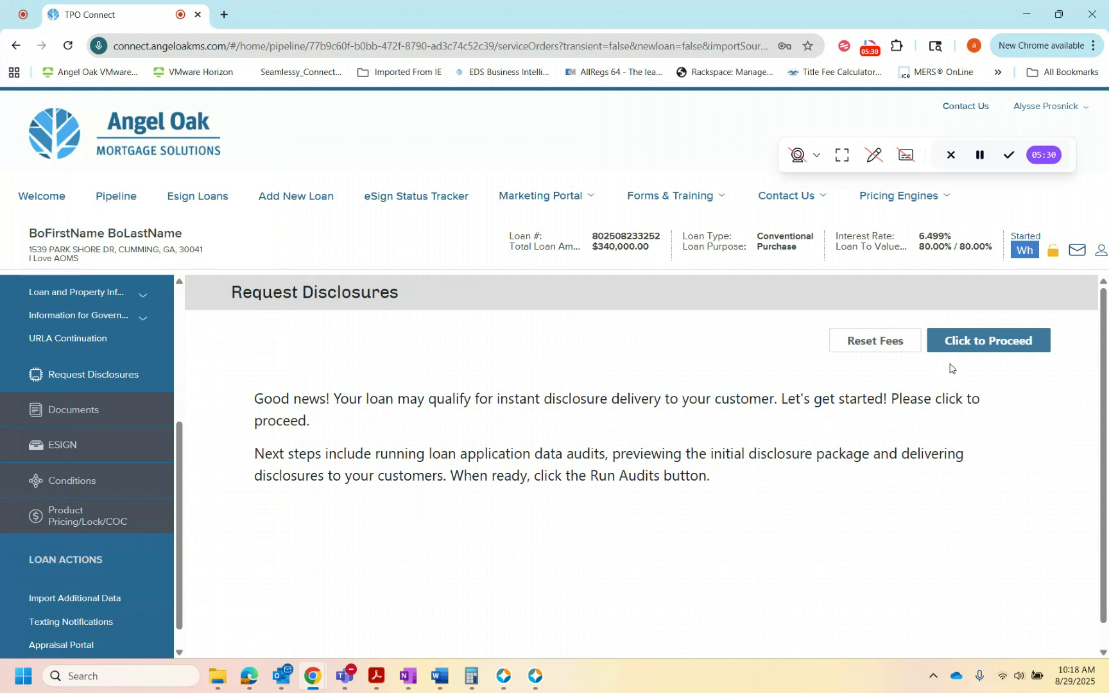
left_click(1006, 345)
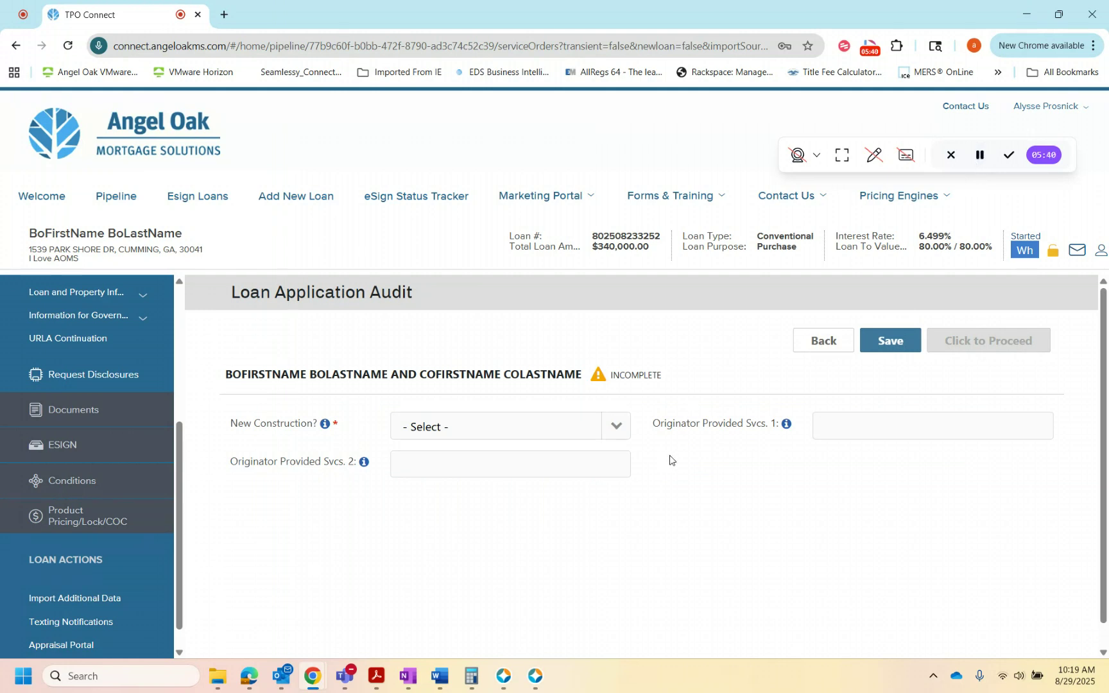
left_click(615, 429)
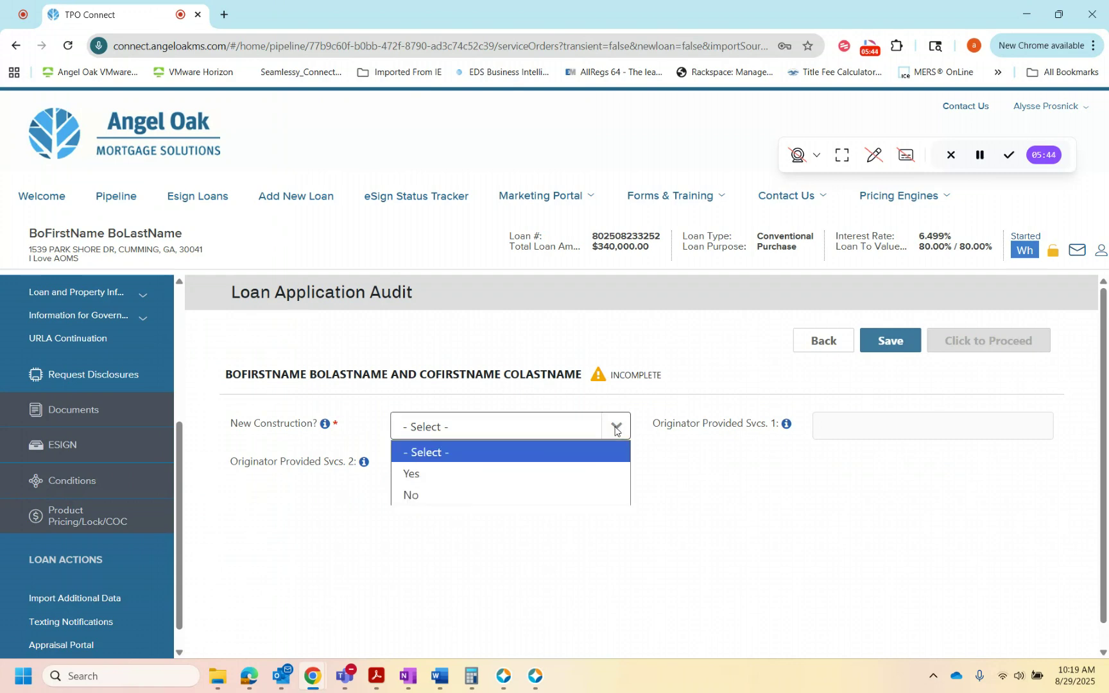
left_click(546, 474)
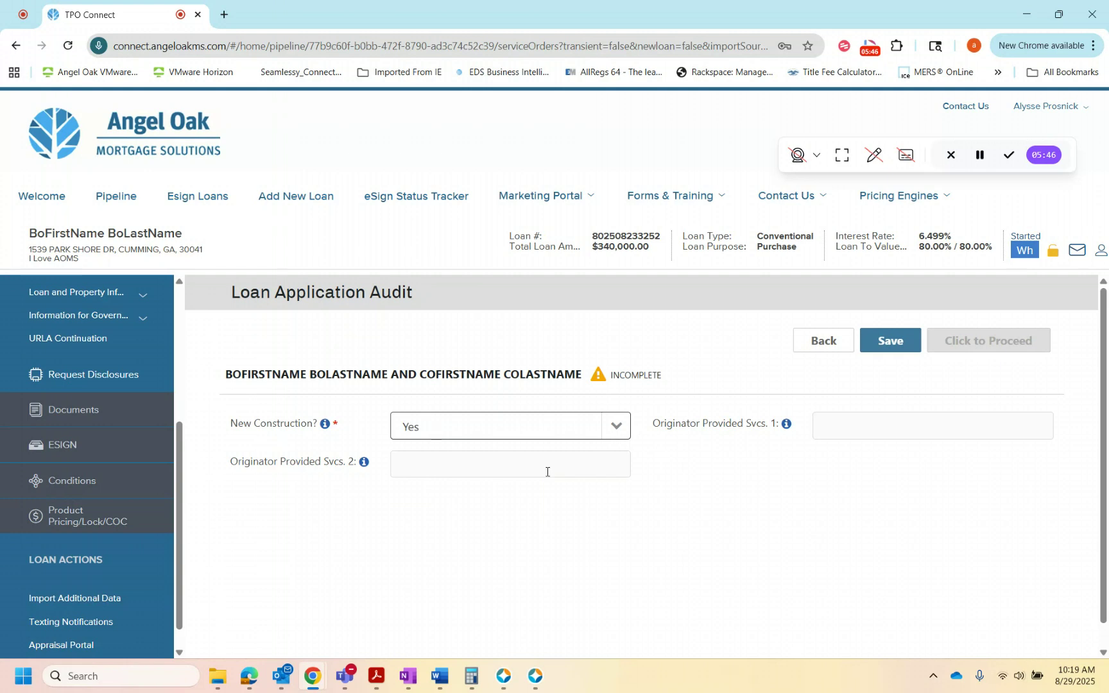
Step: Check the help description for Originator Provided Svcs. 1 and enter "Negotiate Loan Terms" in that field
left_click(787, 426)
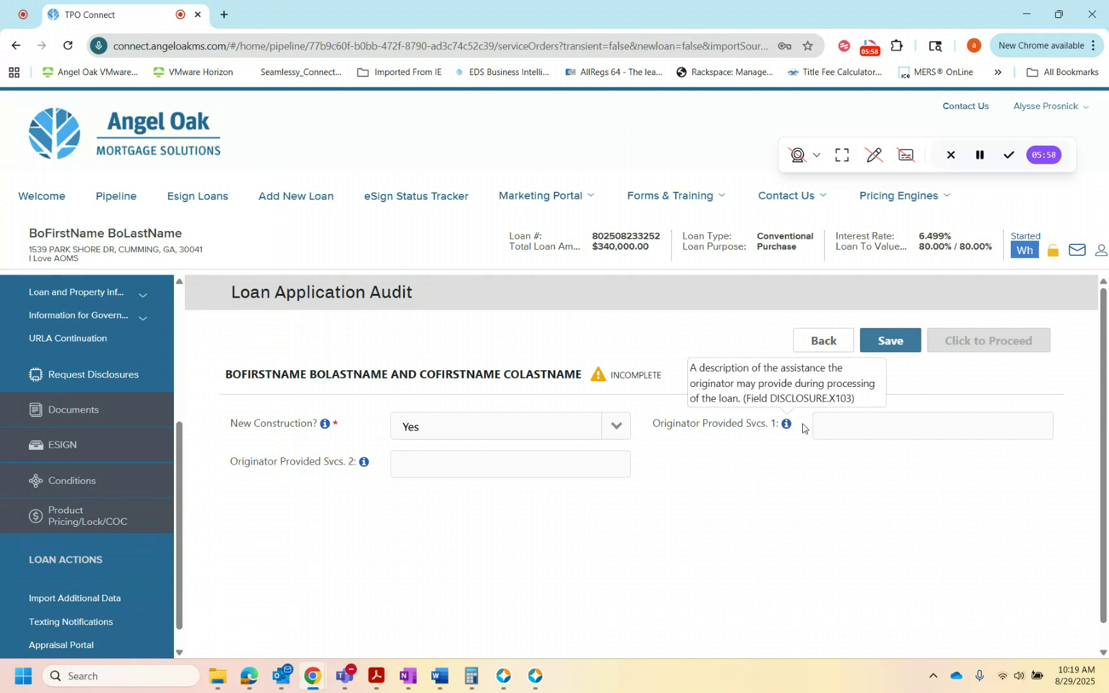
left_click(845, 423)
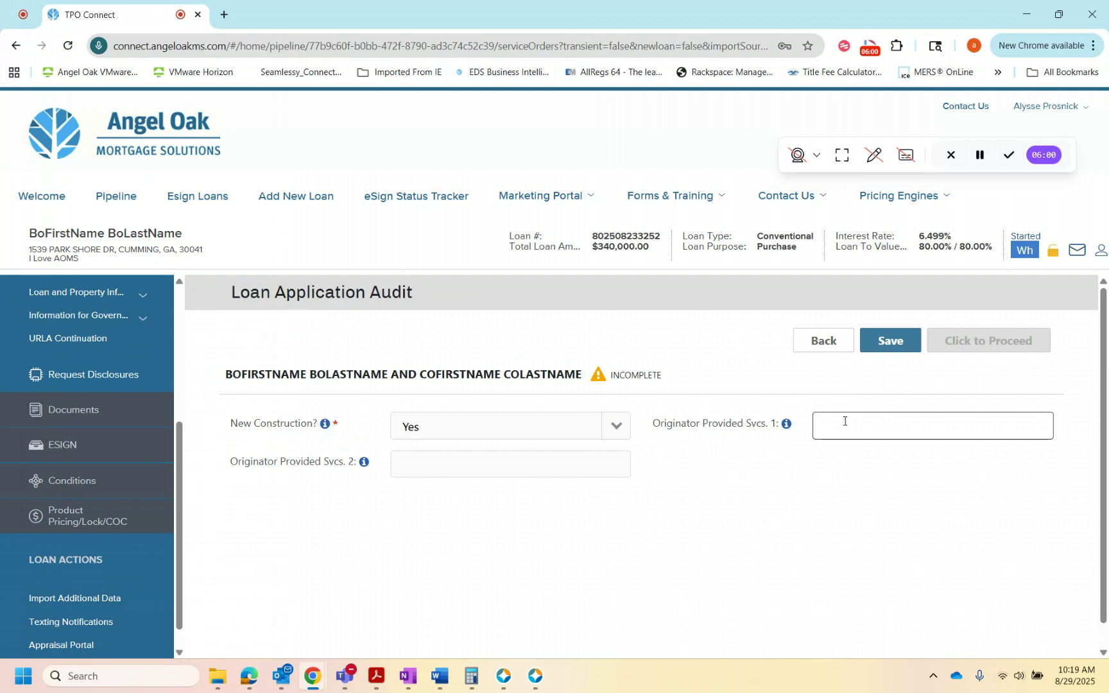
type("Negotiate Loan Terms")
Step: Enter "Collect loan document" for Originator Provided Svcs. 2 and save the loan application audit
left_click(364, 462)
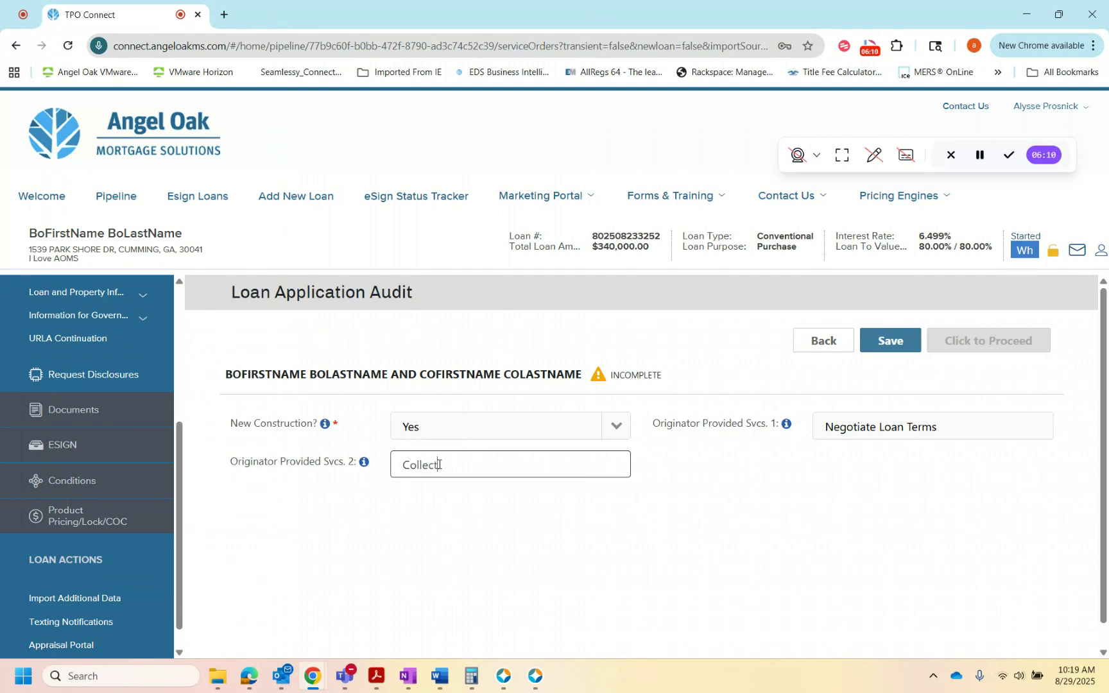
type("Collect loan documents")
left_click(895, 342)
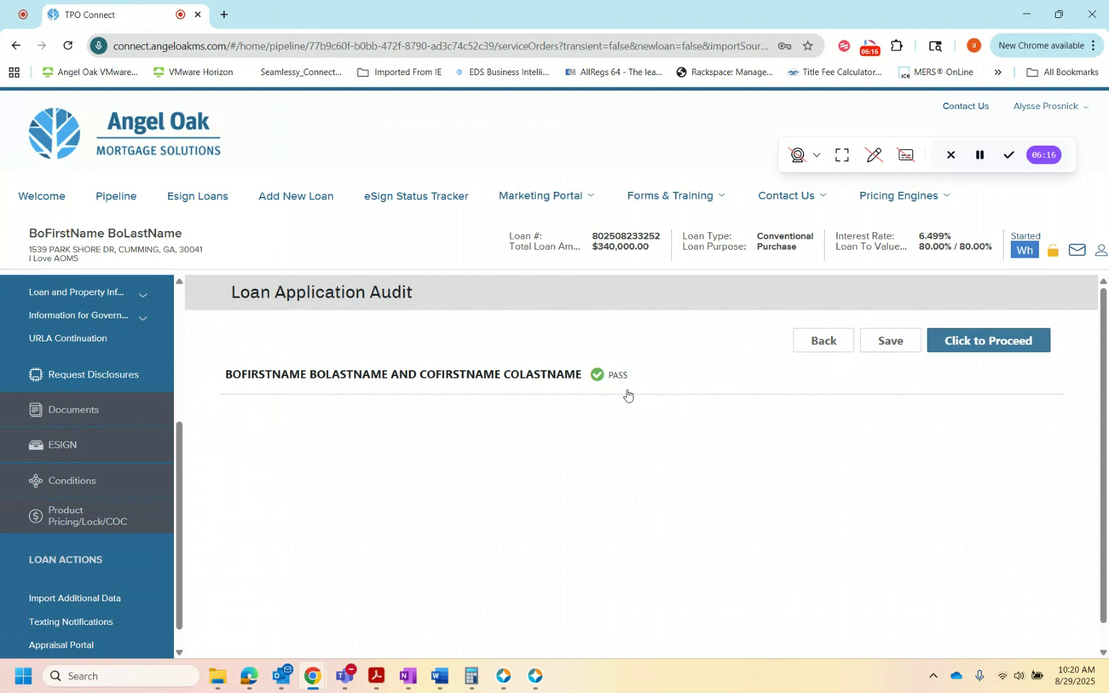
Step: Proceed from the audit to the initial disclosures review and look through the Loan Estimate preview
left_click(1020, 345)
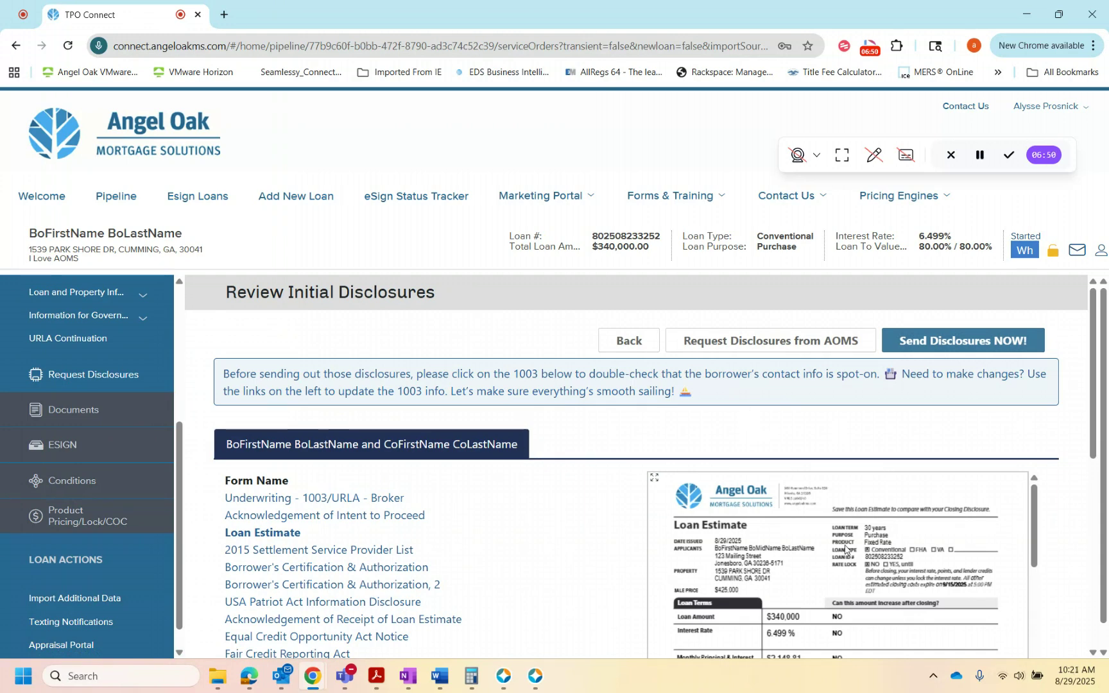
scroll(845, 549, "down", 10)
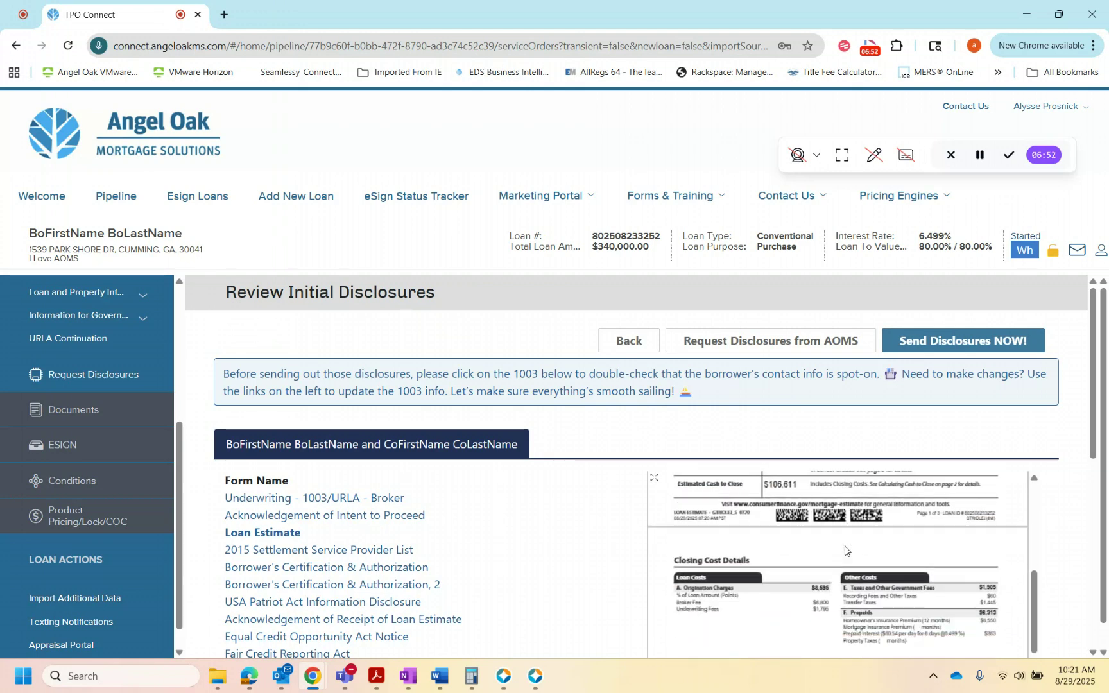
scroll(845, 550, "down", 5)
scroll(845, 550, "down", 5)
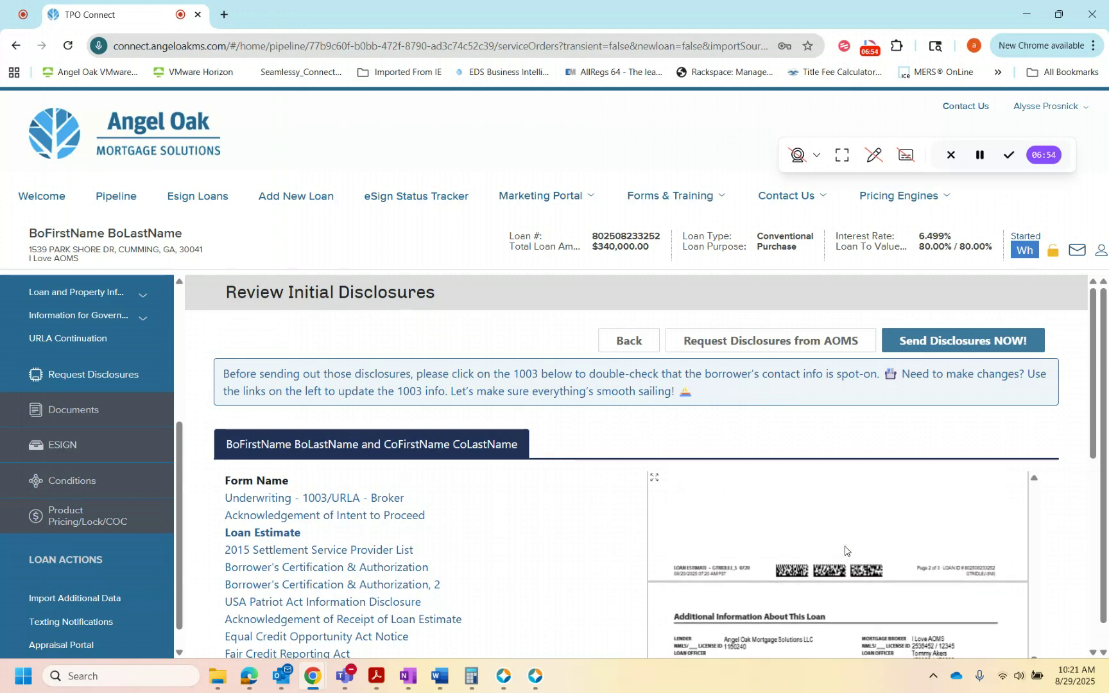
scroll(845, 550, "up", 15)
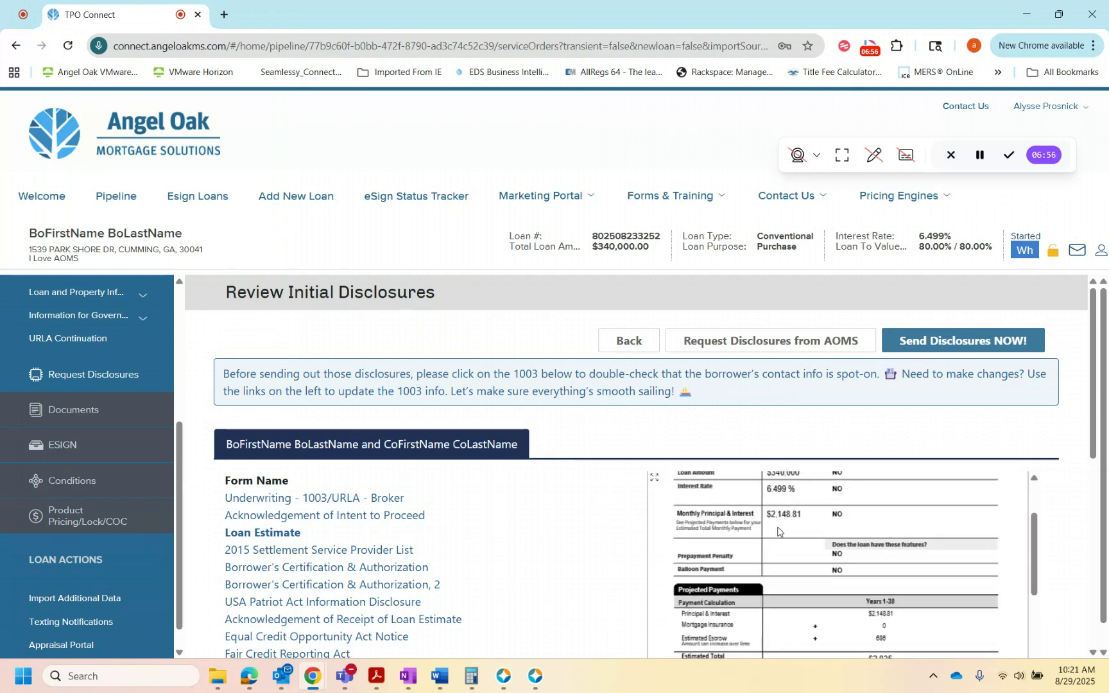
Step: Open the Underwriting - 1003/URLA - Broker form in the enlarged view, check the borrower's contact information, and close it
left_click(326, 505)
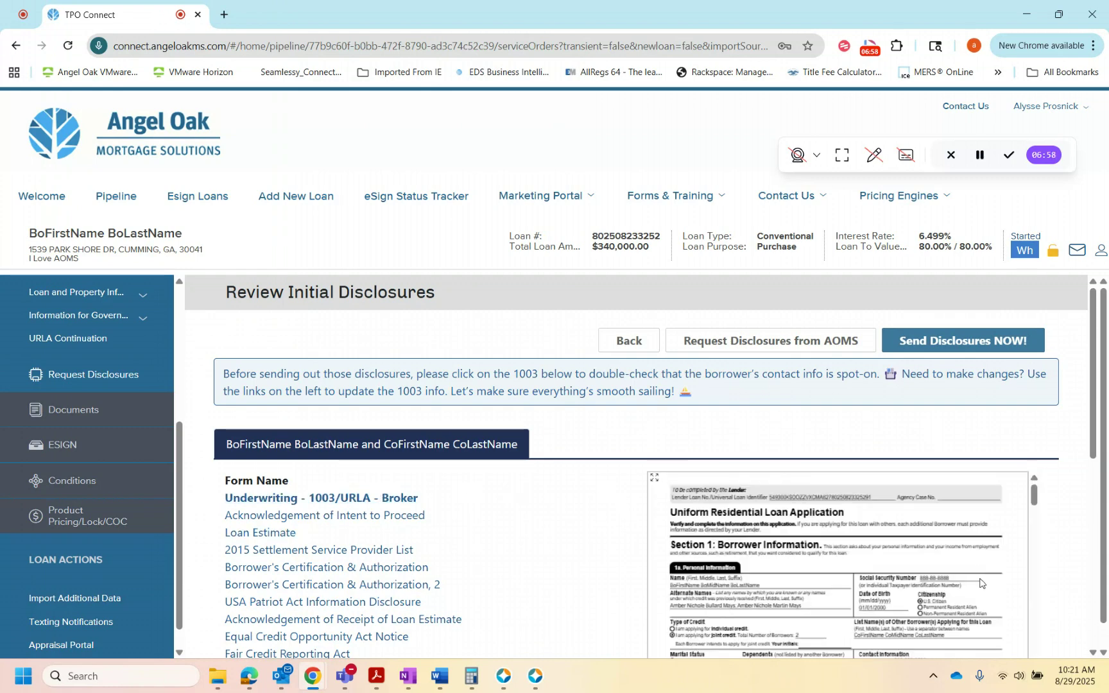
left_click(654, 477)
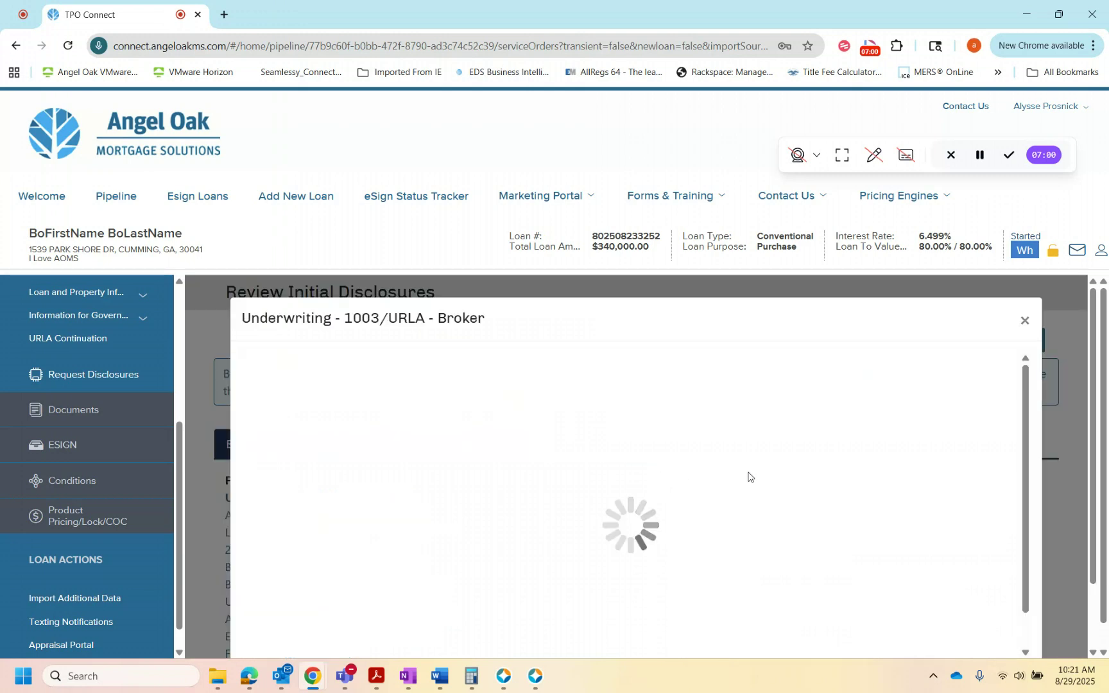
scroll(791, 485, "down", 5)
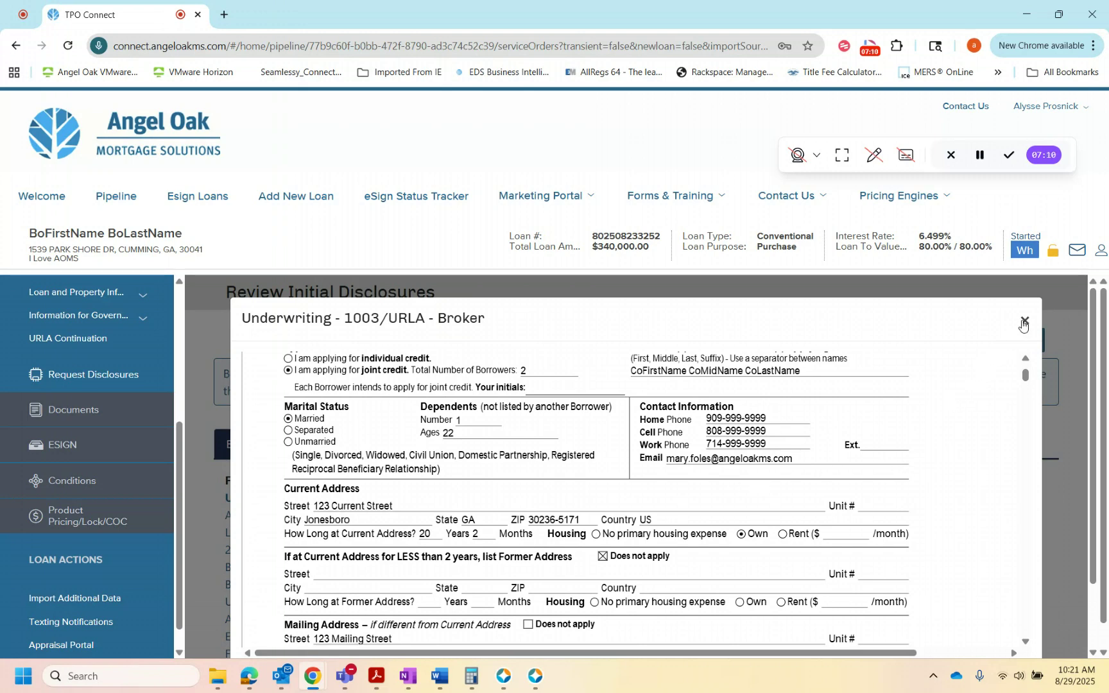
left_click(1024, 321)
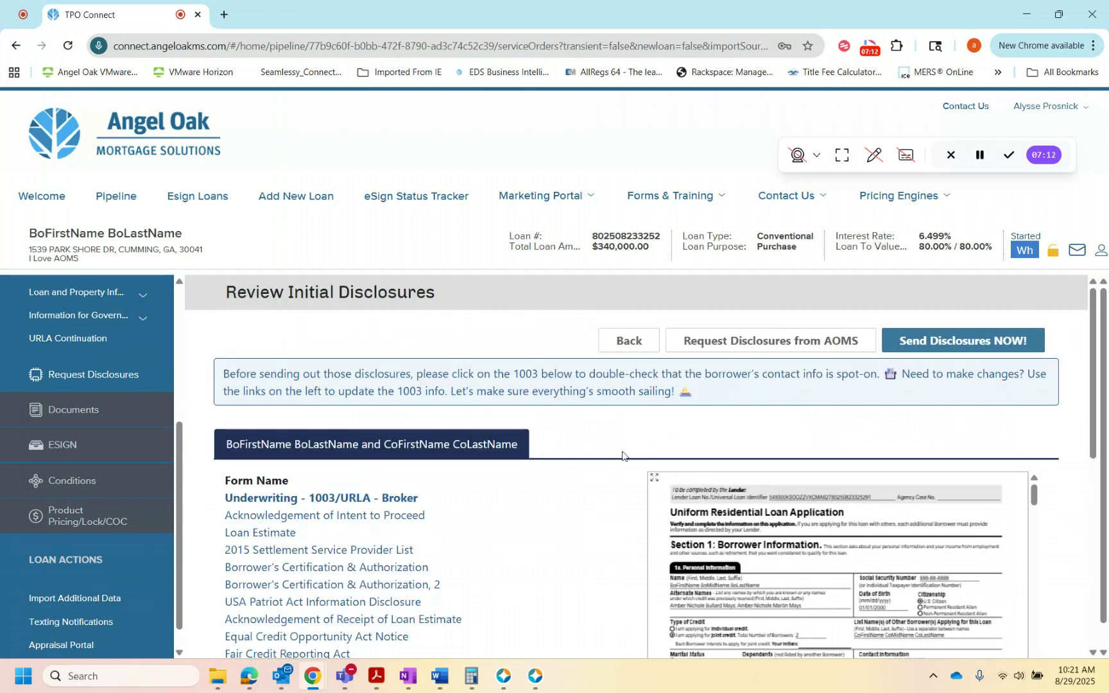
Step: Preview the GA Acknowledgement of Receipt of Georgia Advance Fee/Application Fee Disclosure and send the initial disclosures to the borrowers
scroll(373, 527, "down", 1)
scroll(373, 527, "down", 5)
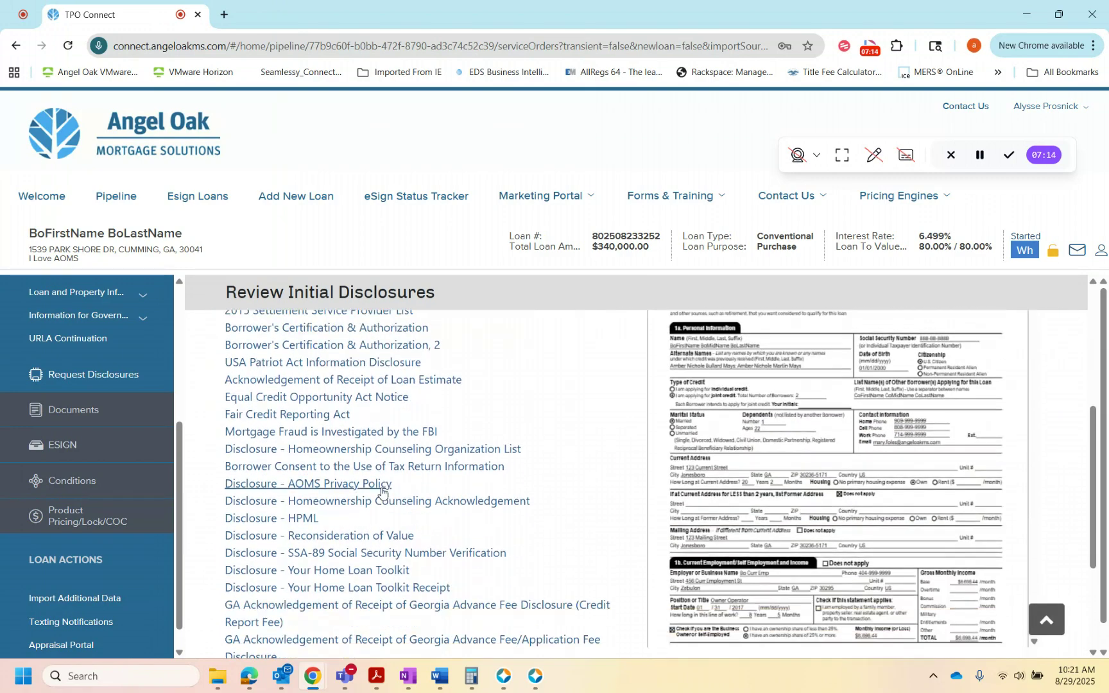
left_click(326, 499)
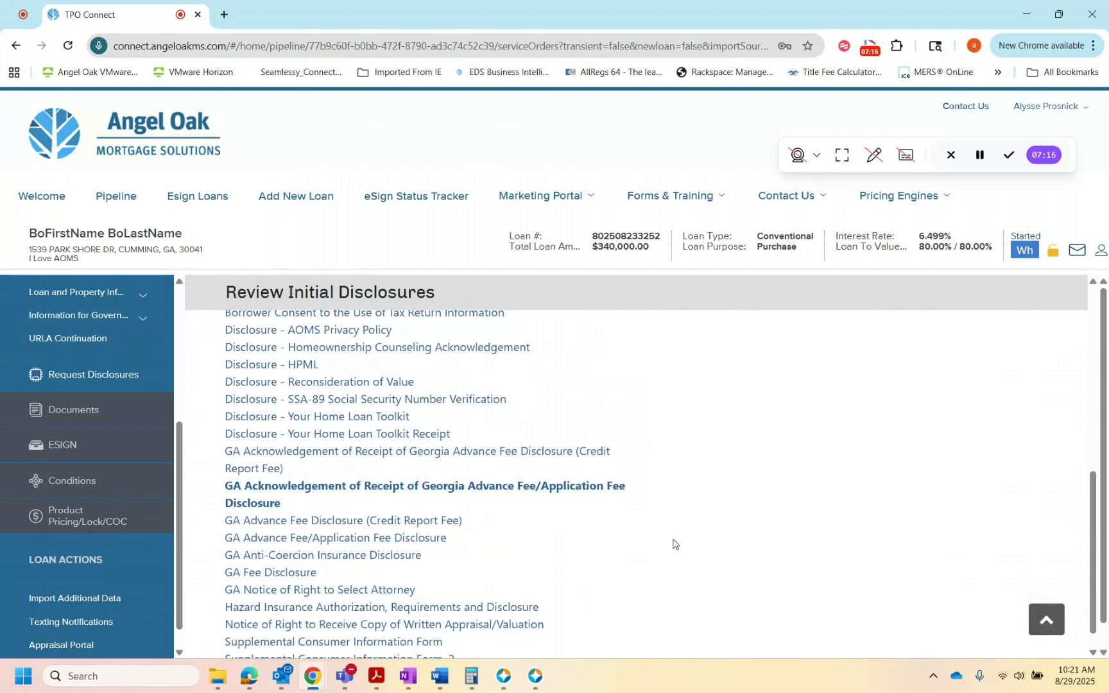
scroll(773, 581, "up", 2)
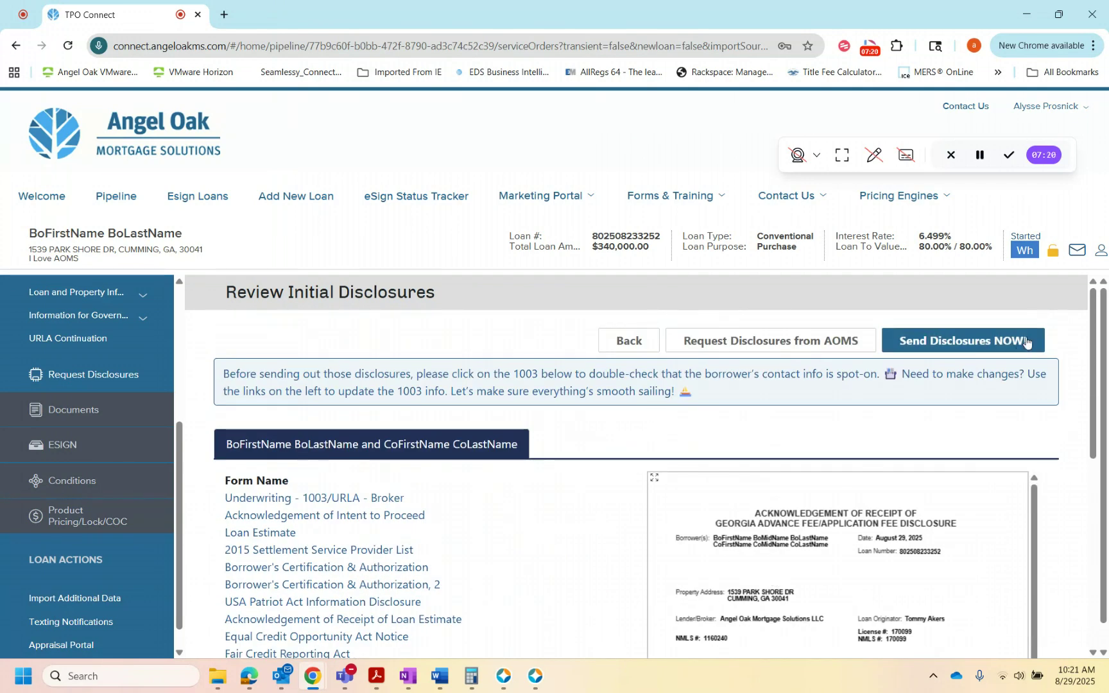
left_click(981, 345)
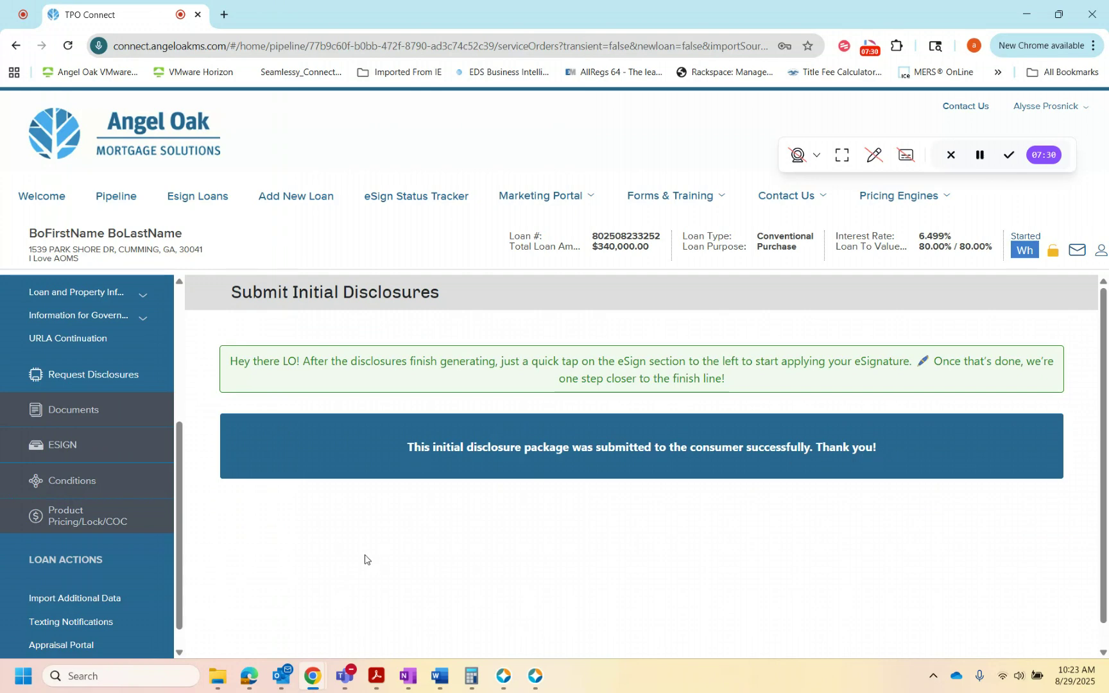
Step: View the Electronic Loan Document Request email in Outlook and return to the loan in the TPO portal
mouse_move(281, 676)
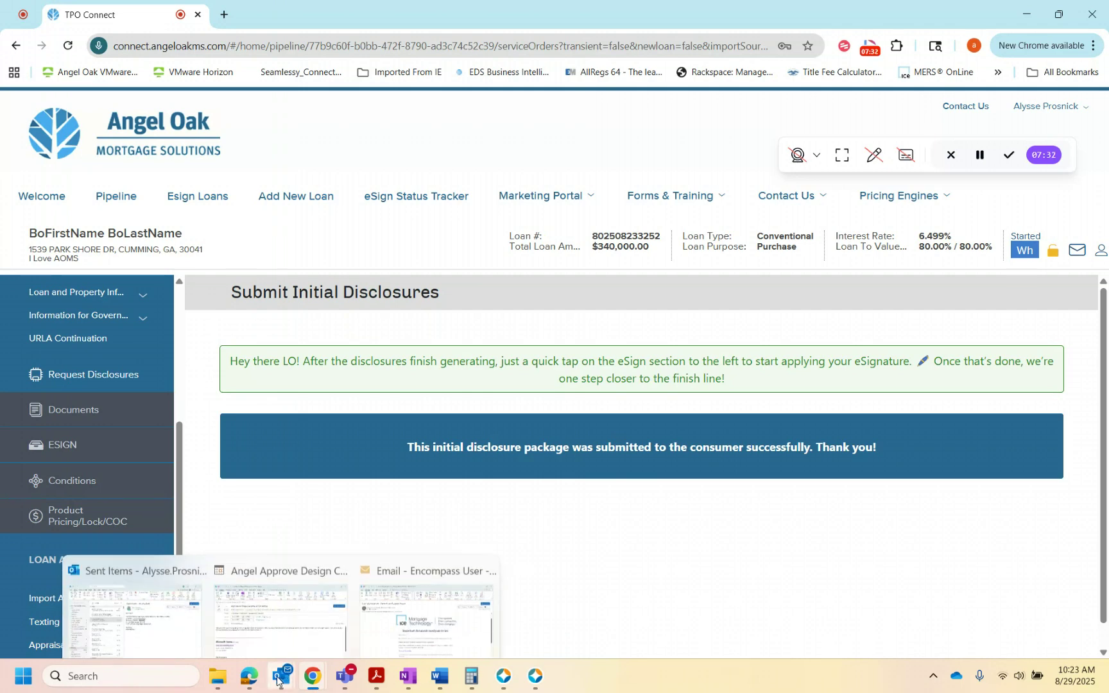
left_click(431, 610)
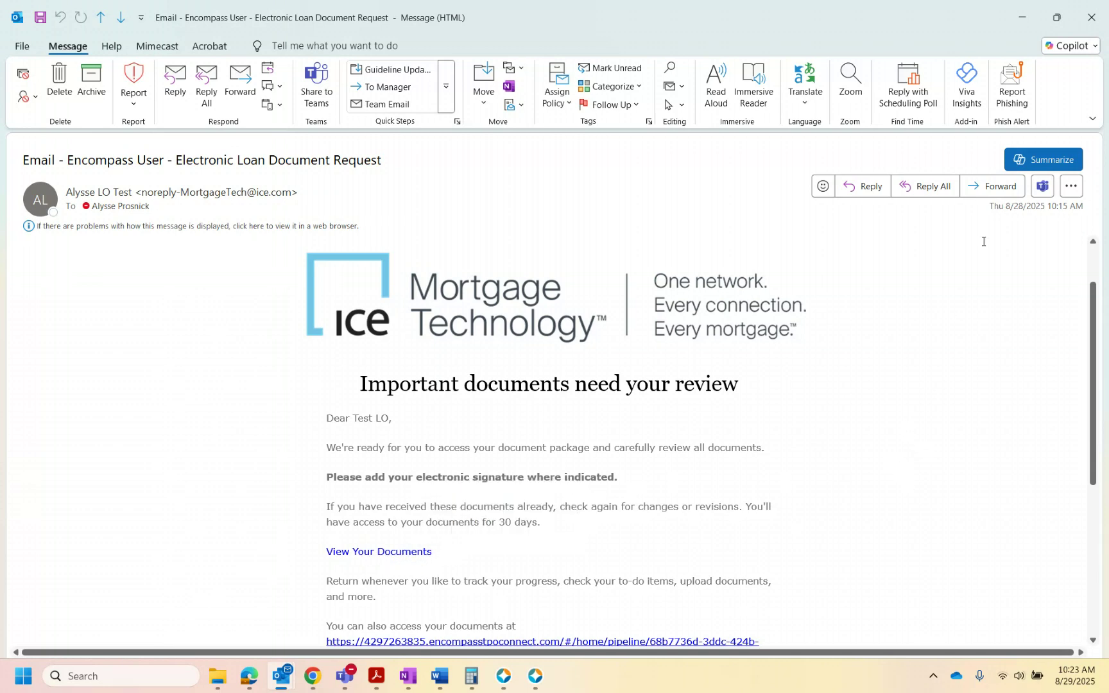
left_click(1013, 13)
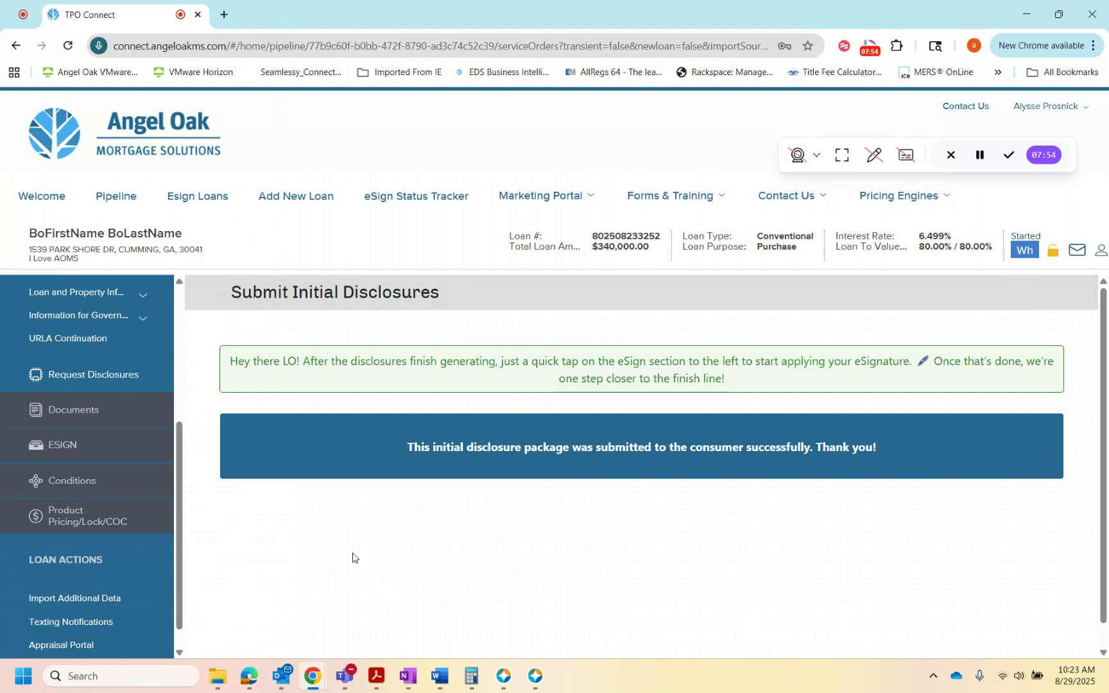
Step: eSign the Underwriting - 1003/URLA - Broker document in the Loan Originator Information section and finish the signing session
left_click(113, 447)
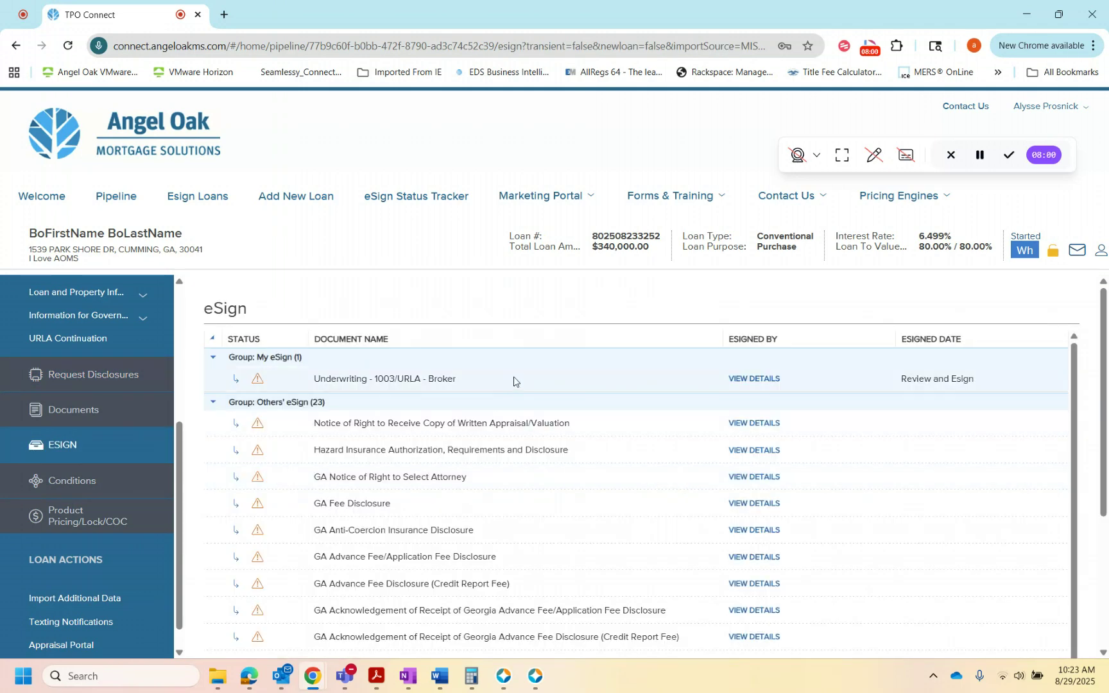
left_click(939, 380)
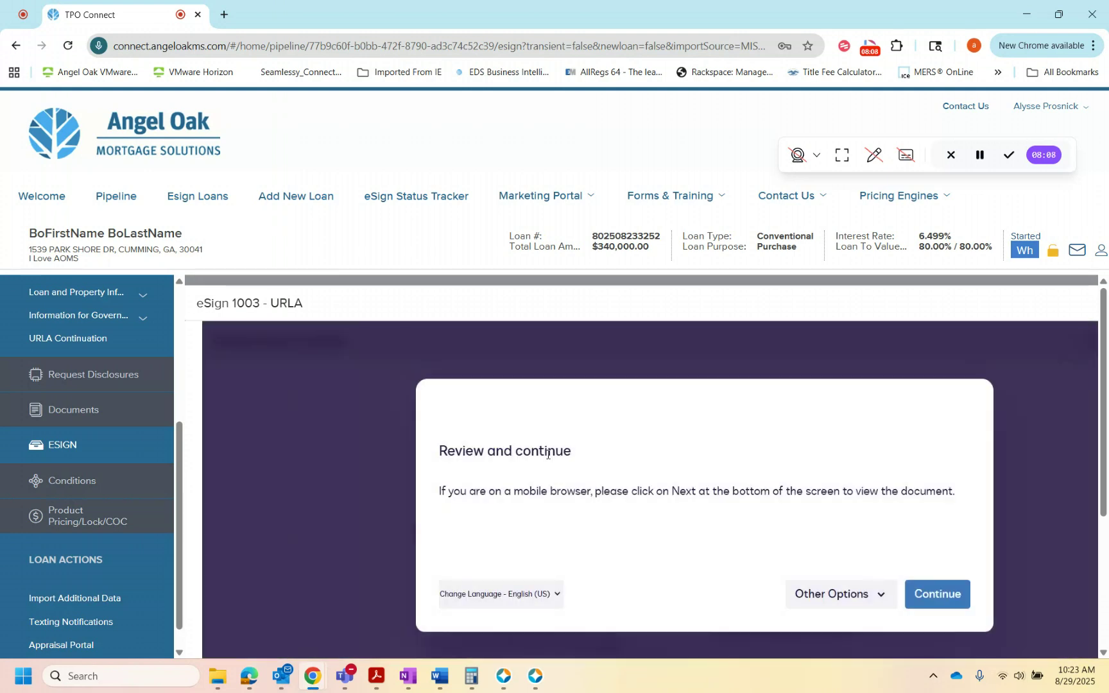
left_click(934, 596)
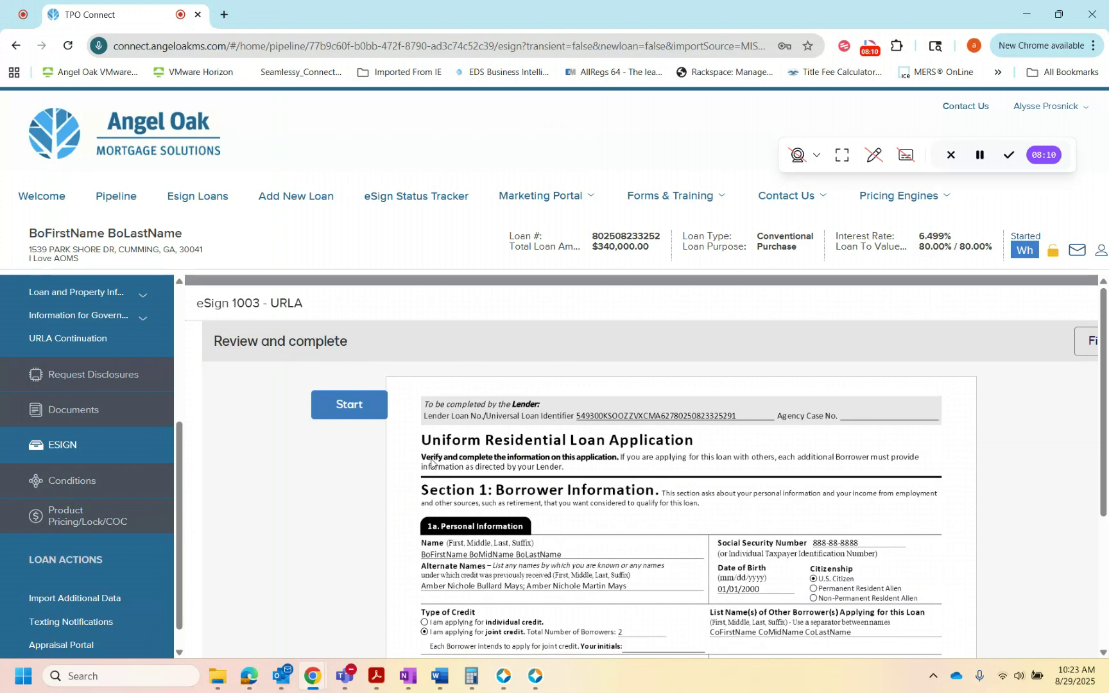
left_click(343, 405)
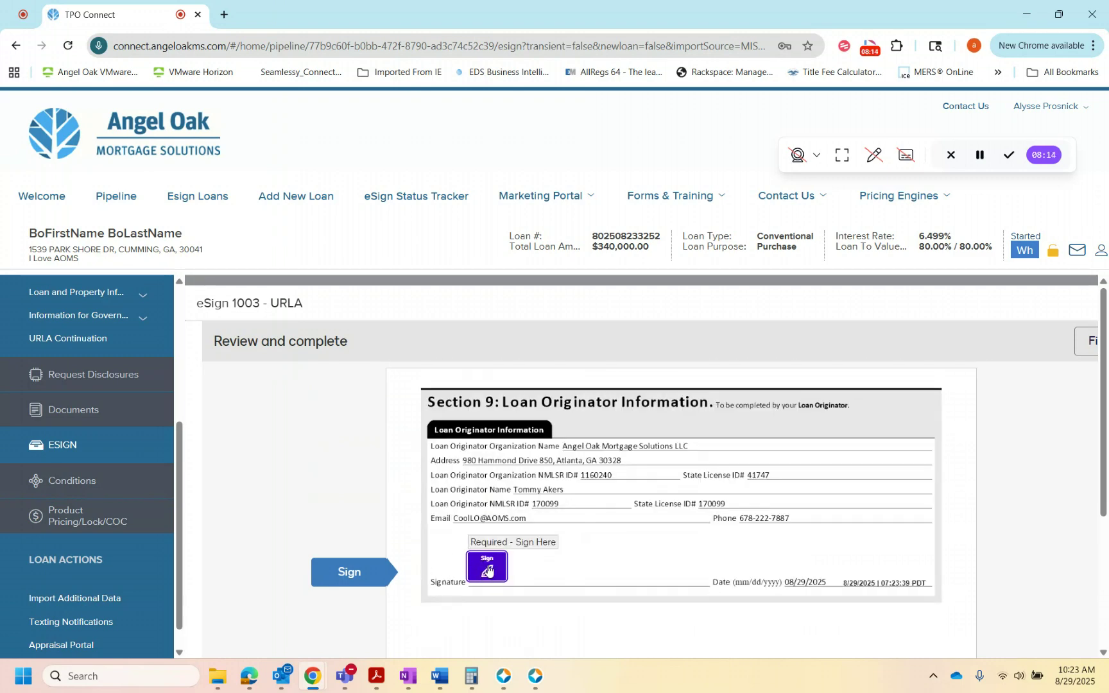
left_click(488, 570)
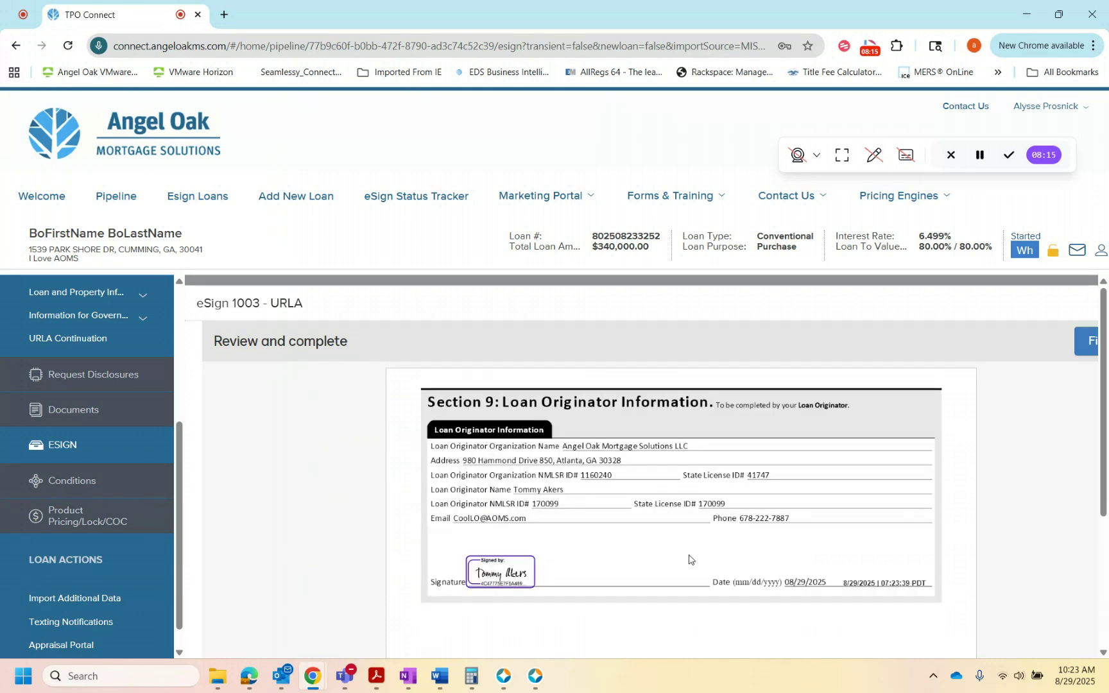
left_click(1085, 340)
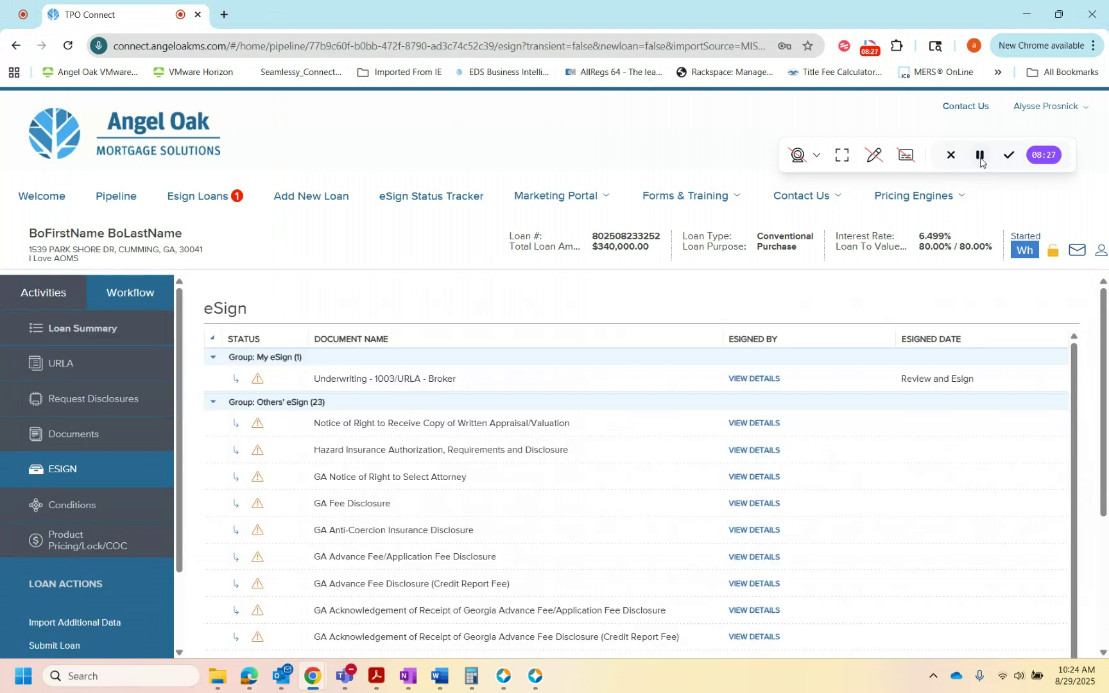
Step: Upload "NY Initial Disclosures- loan data" from the Disclosures folder in H Drive Data to the loan's UNDERWRITING - DOCUMENTS entry
left_click(123, 429)
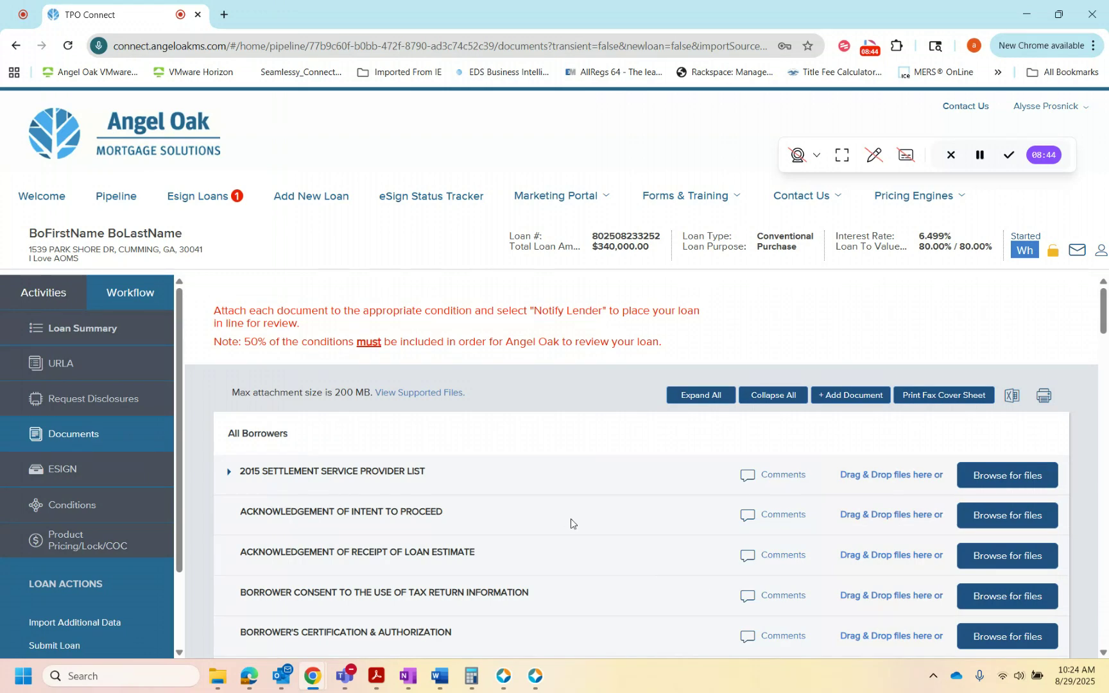
scroll(508, 502, "down", 18)
scroll(510, 505, "down", 4)
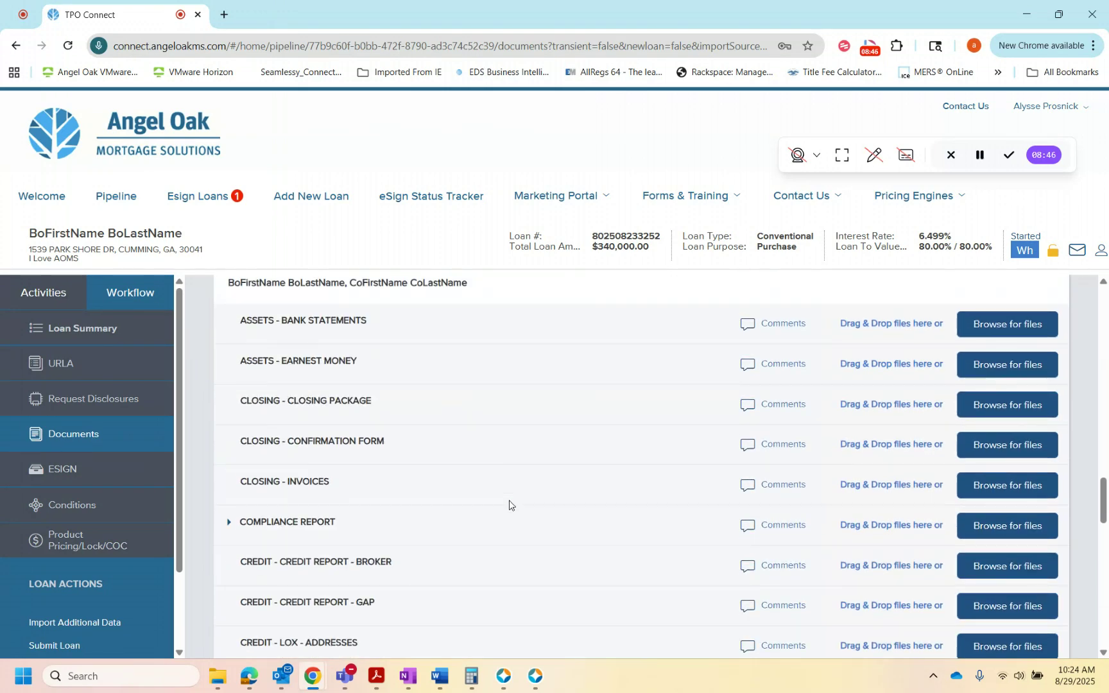
scroll(509, 505, "down", 20)
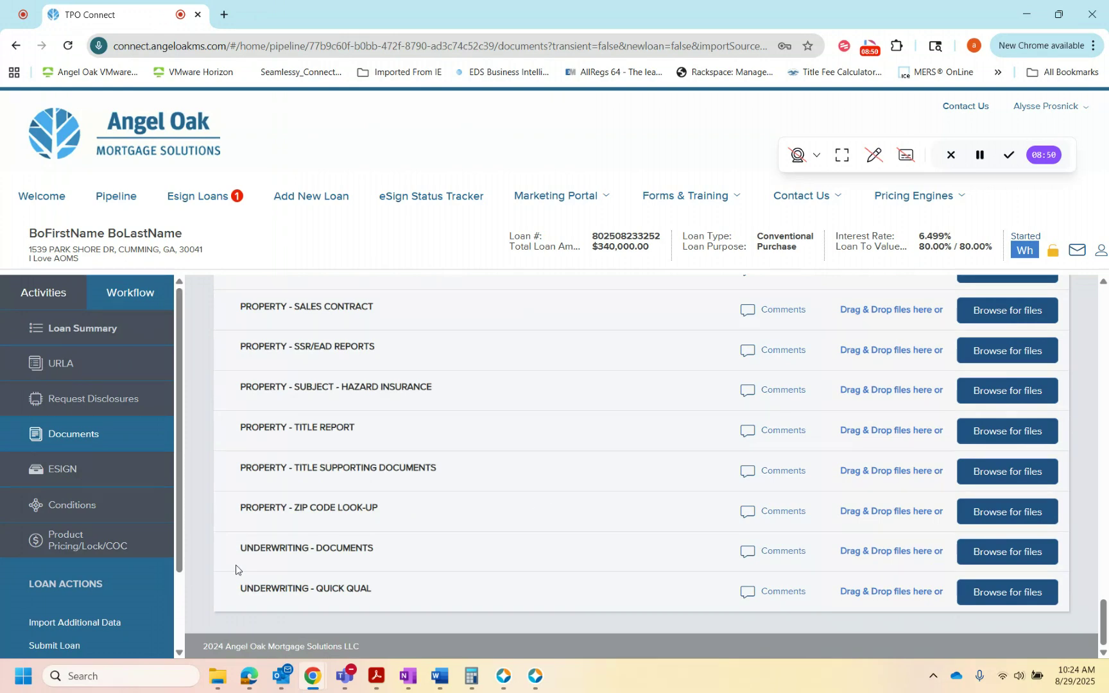
left_click_drag(240, 549, 415, 550)
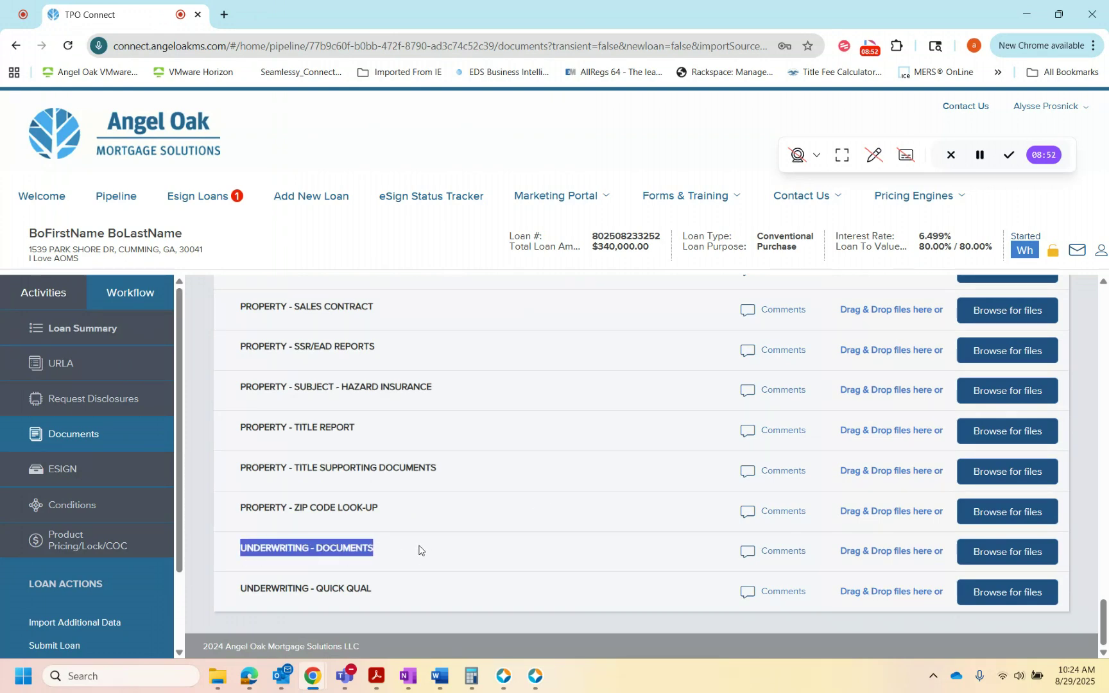
left_click(526, 563)
left_click(963, 553)
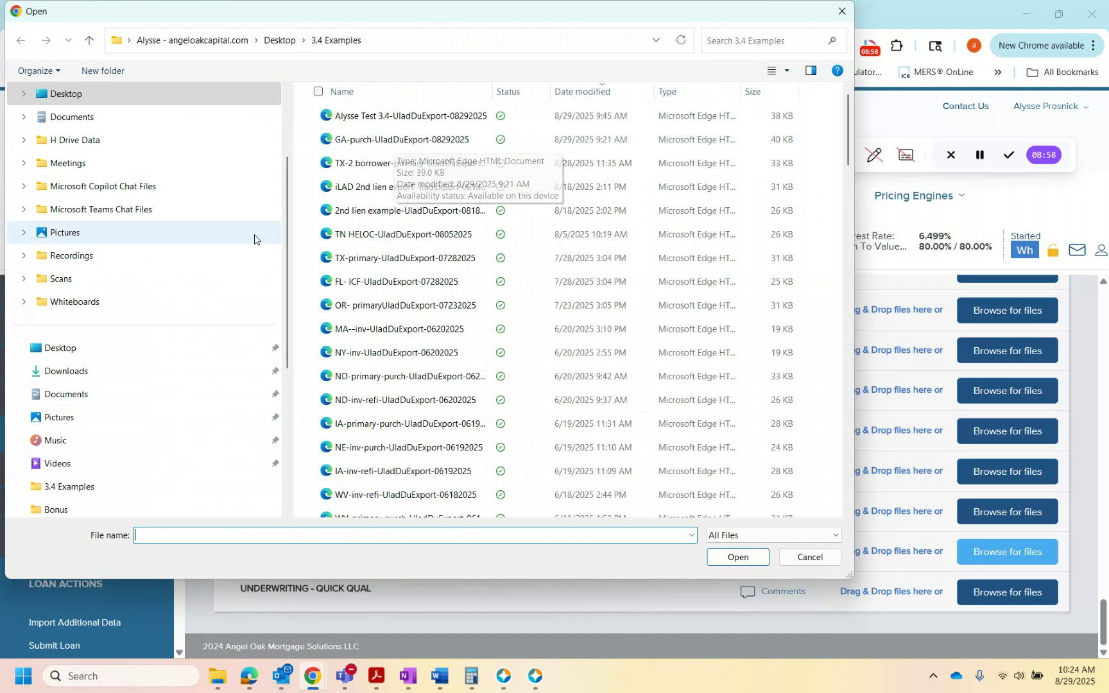
left_click(116, 138)
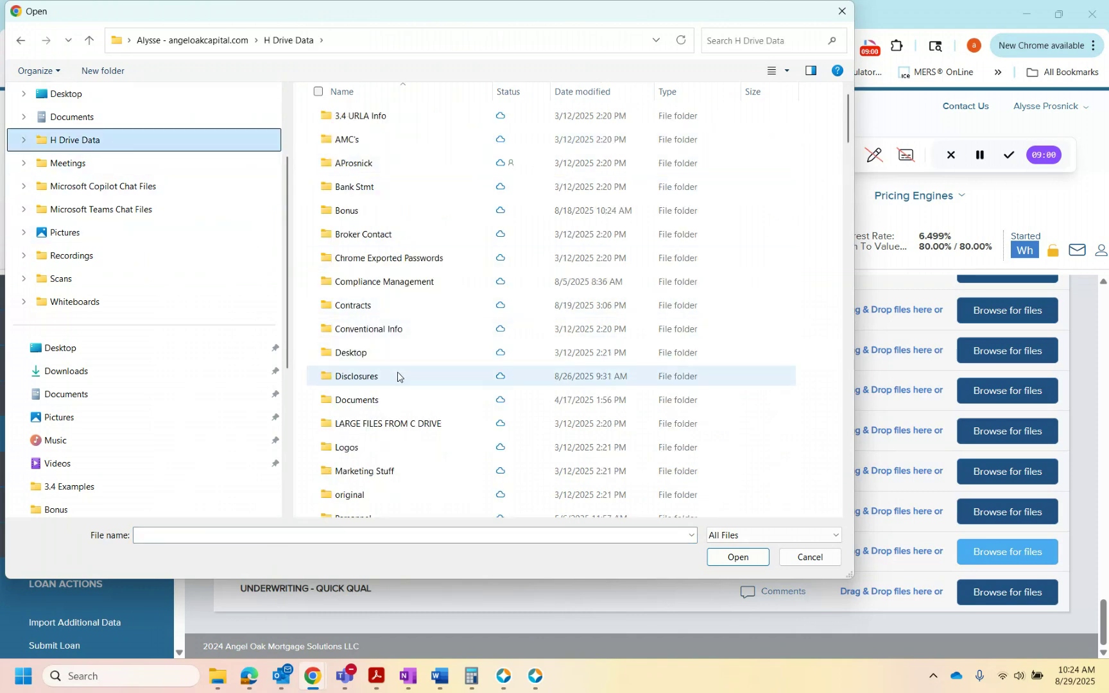
double_click(398, 372)
left_click(424, 118)
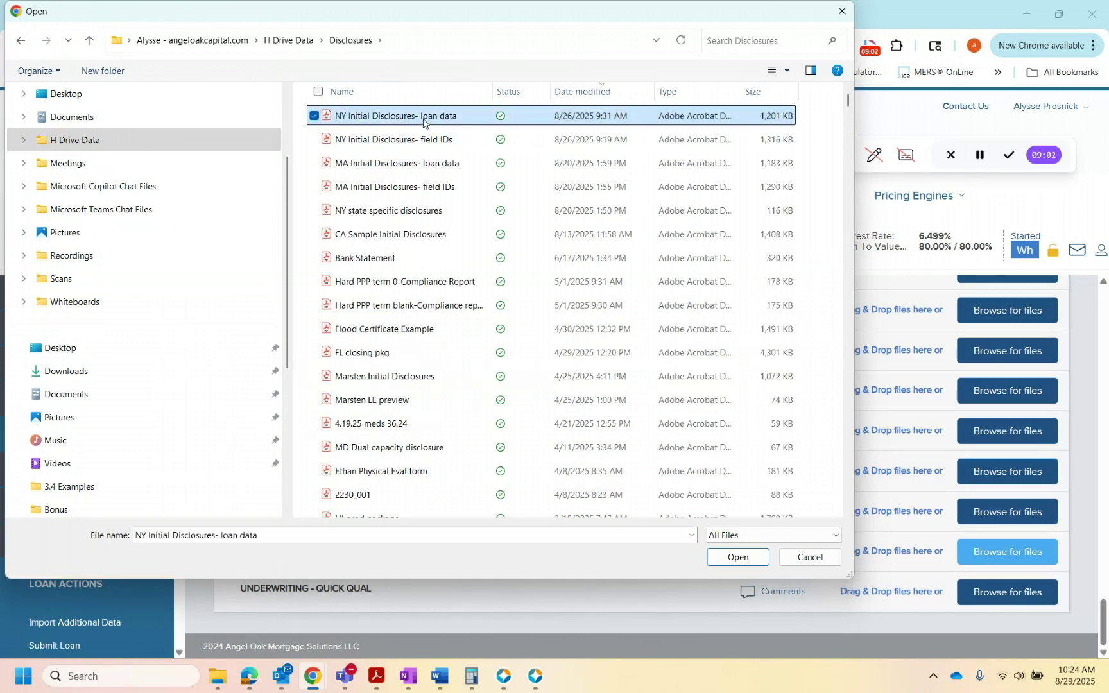
left_click(738, 557)
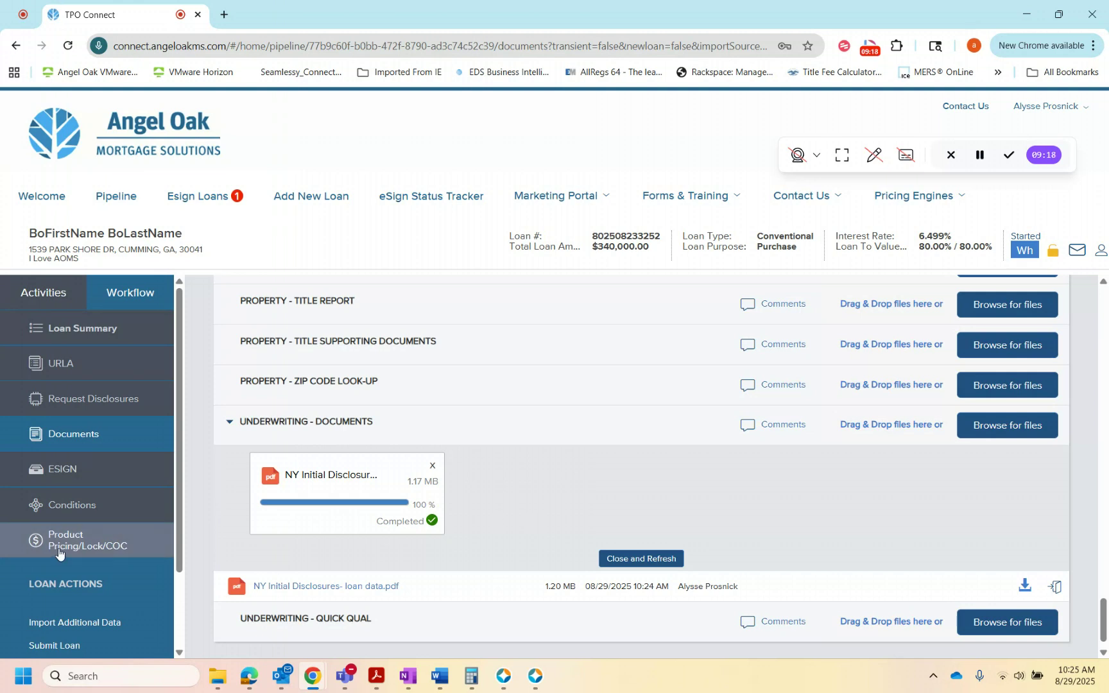
Step: Enter the loan processor's cell number in Texting Notifications and opt that number in to loan status updates by text message
left_click_drag(177, 553, 176, 652)
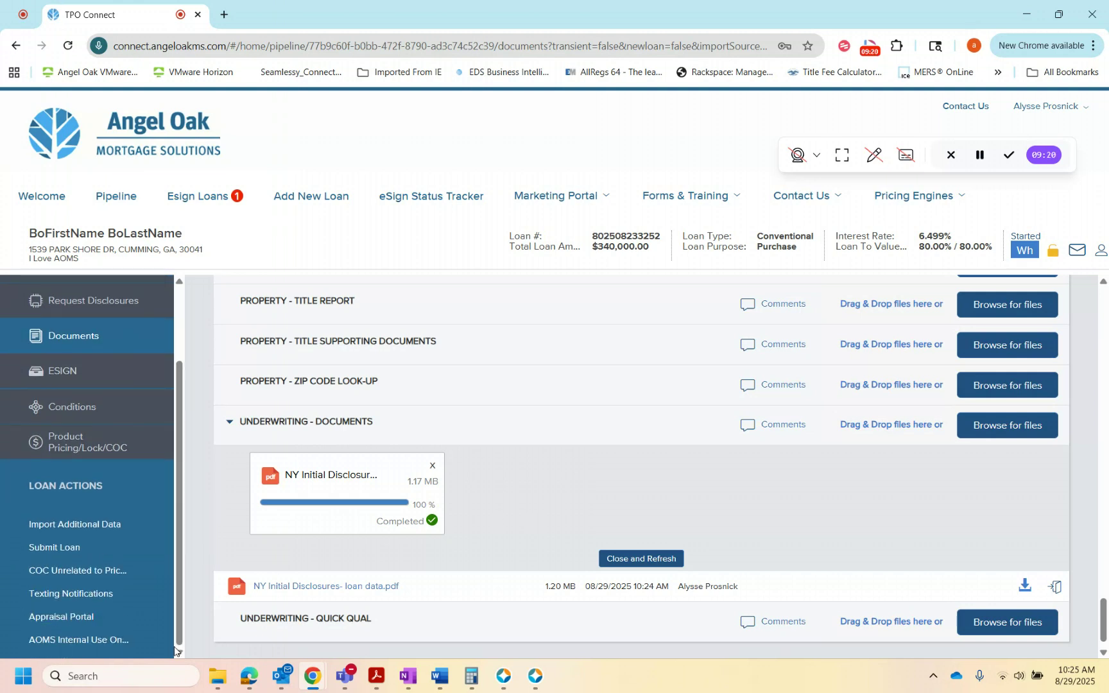
left_click(85, 599)
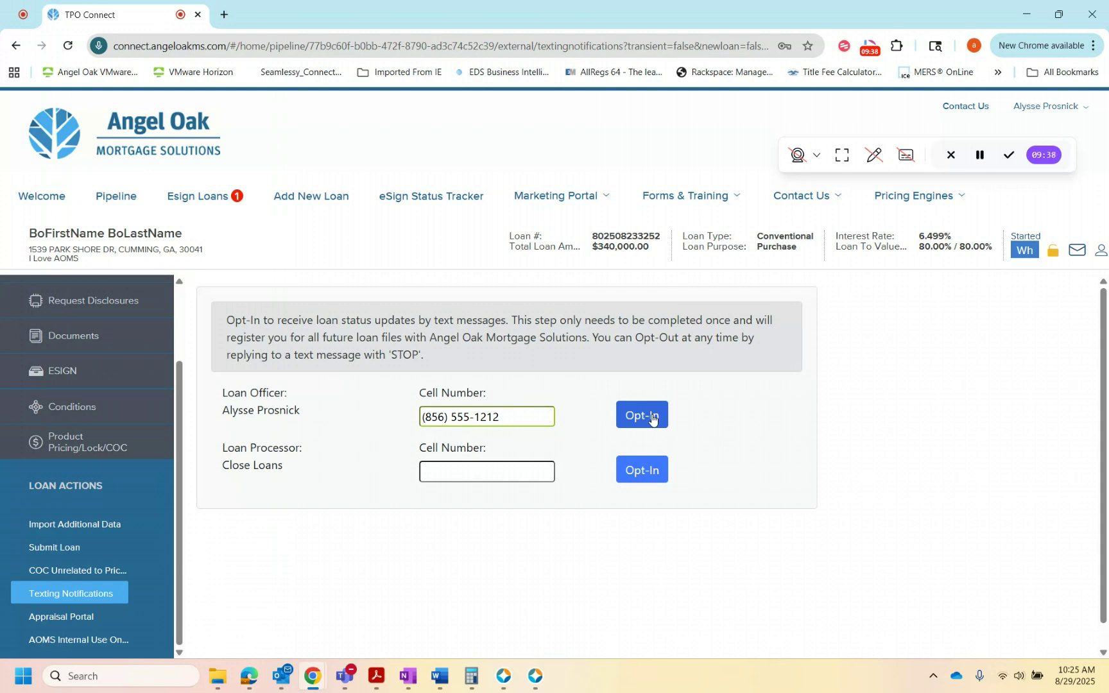
left_click(466, 476)
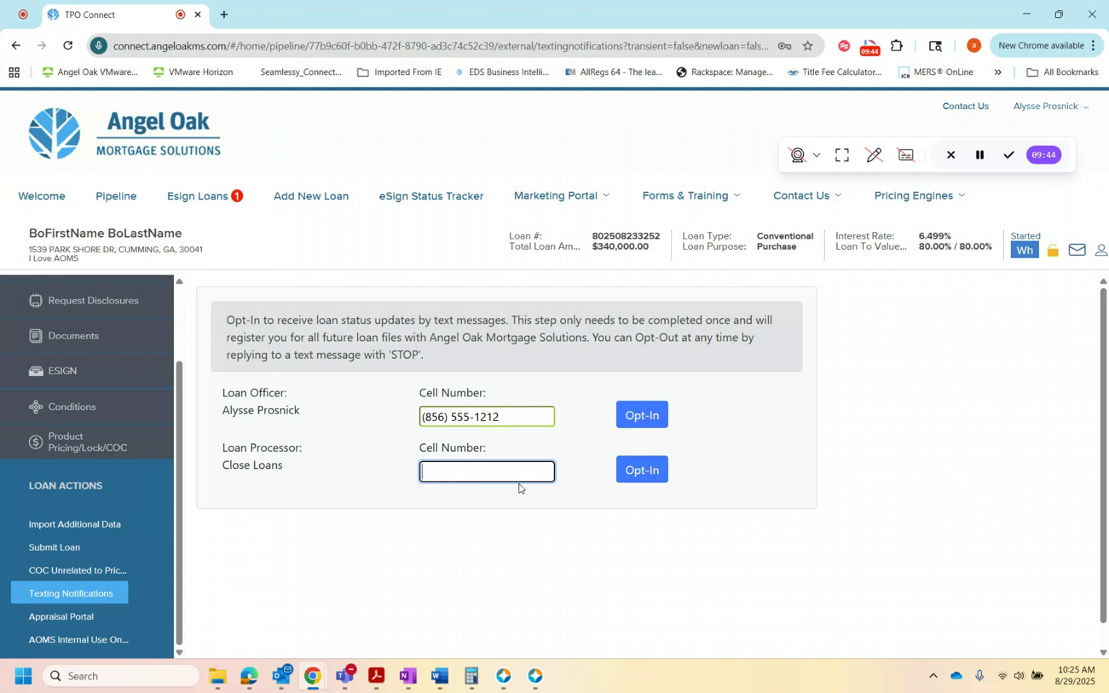
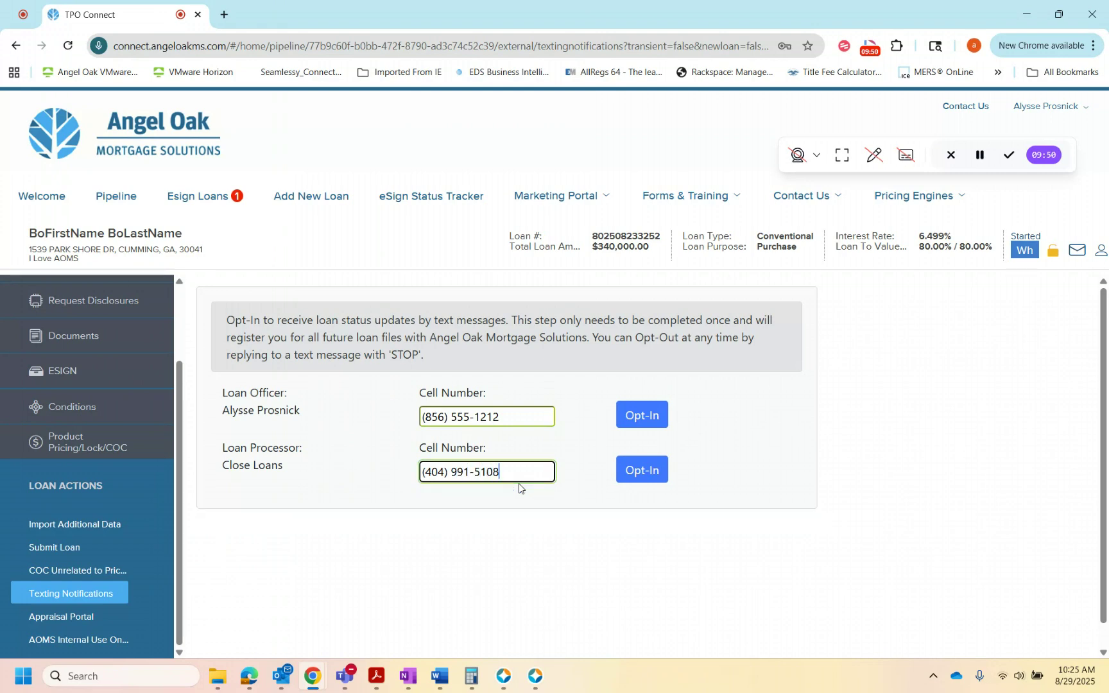
left_click(640, 470)
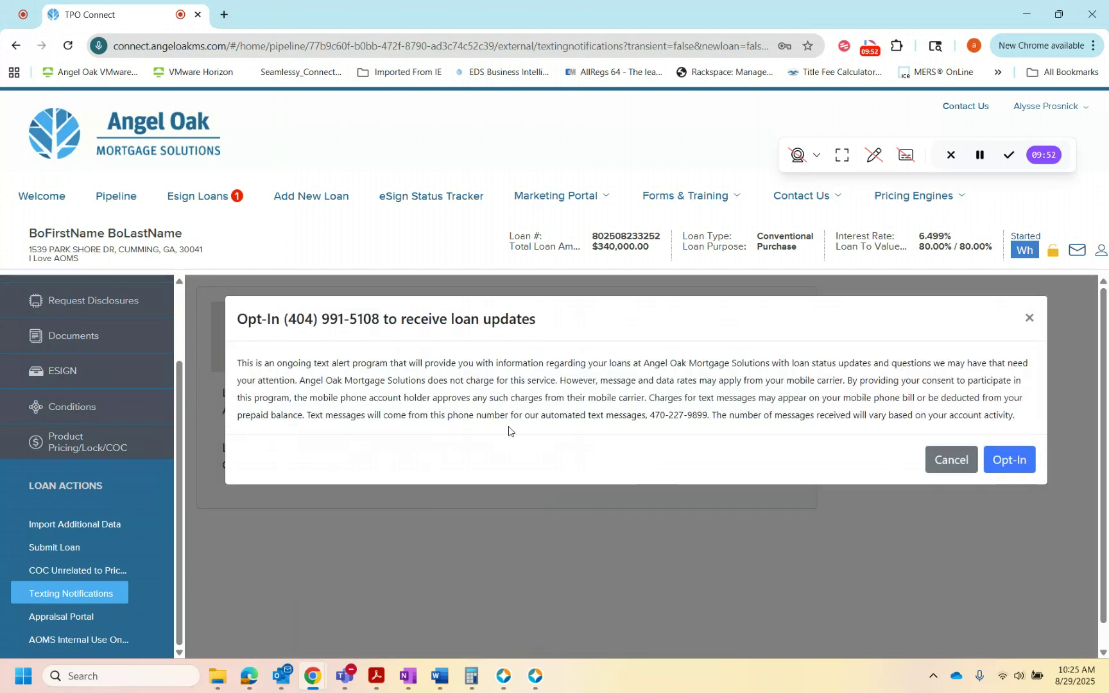
left_click(1009, 460)
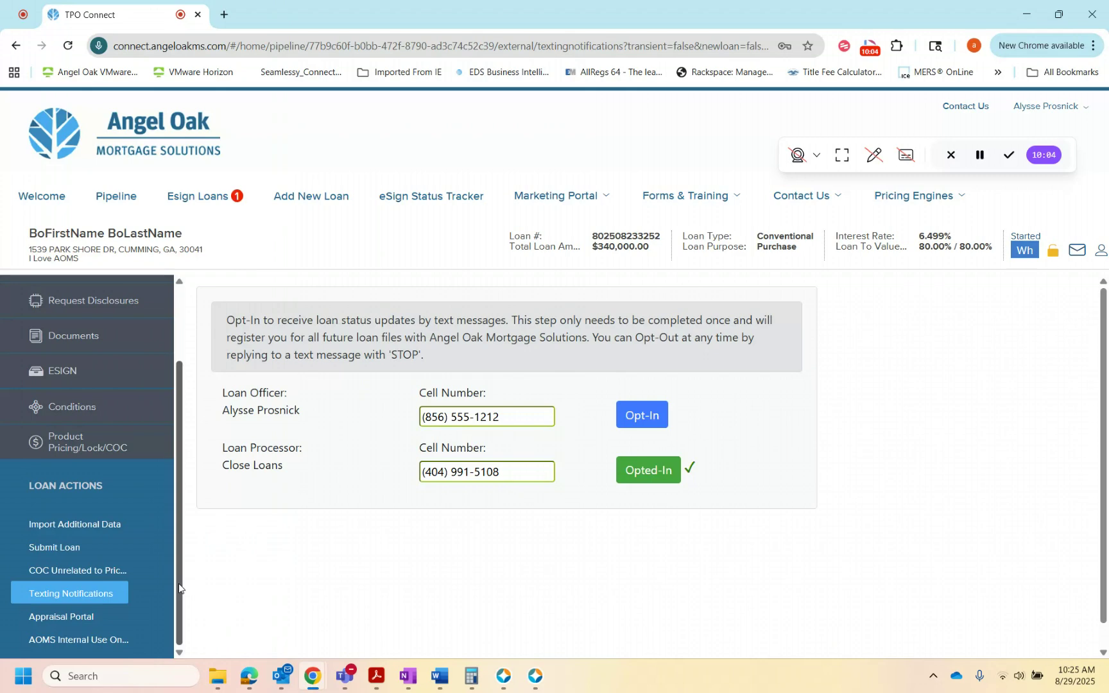
scroll(178, 583, "up", 2)
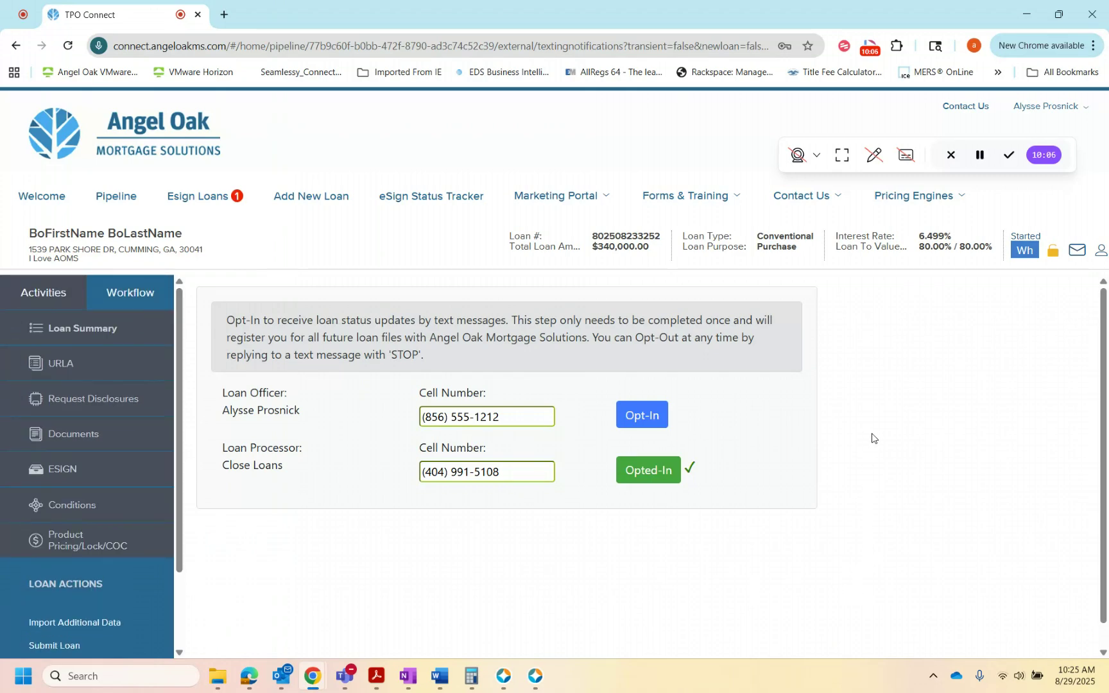